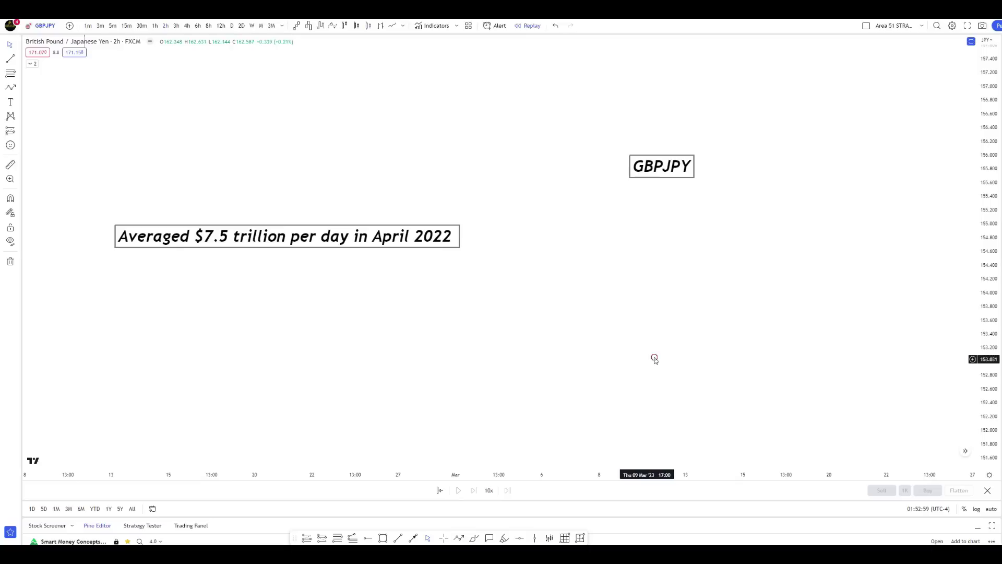
# Open the remove-drawings menu from the left toolbar's trash icon
pyautogui.click(18, 261)
# Remove the 2 text drawings, leaving the GBPJPY chart empty
pyautogui.click(45, 263)
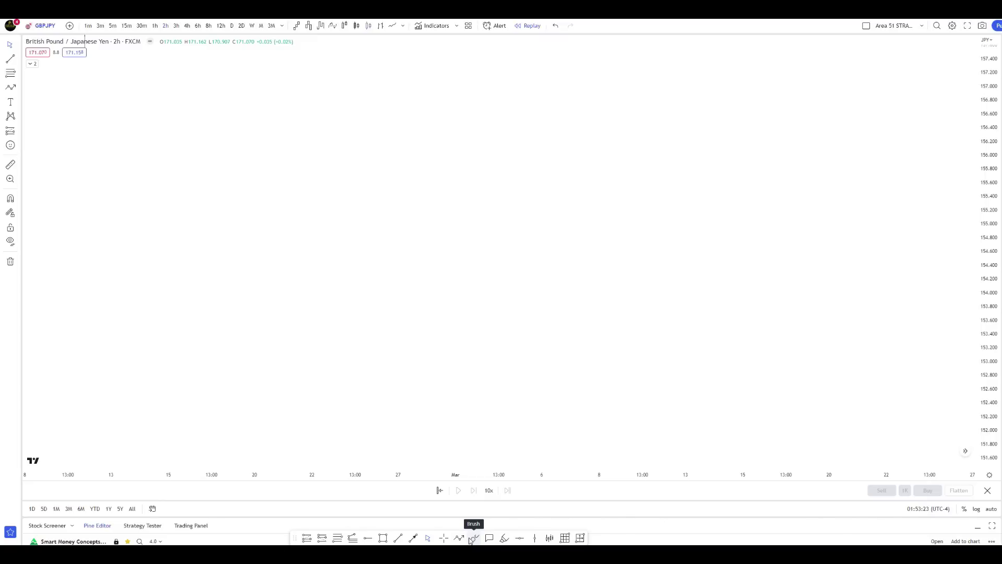
# With the Brush, sketch a red zigzag between top and bottom boundary lines
pyautogui.click(473, 538)
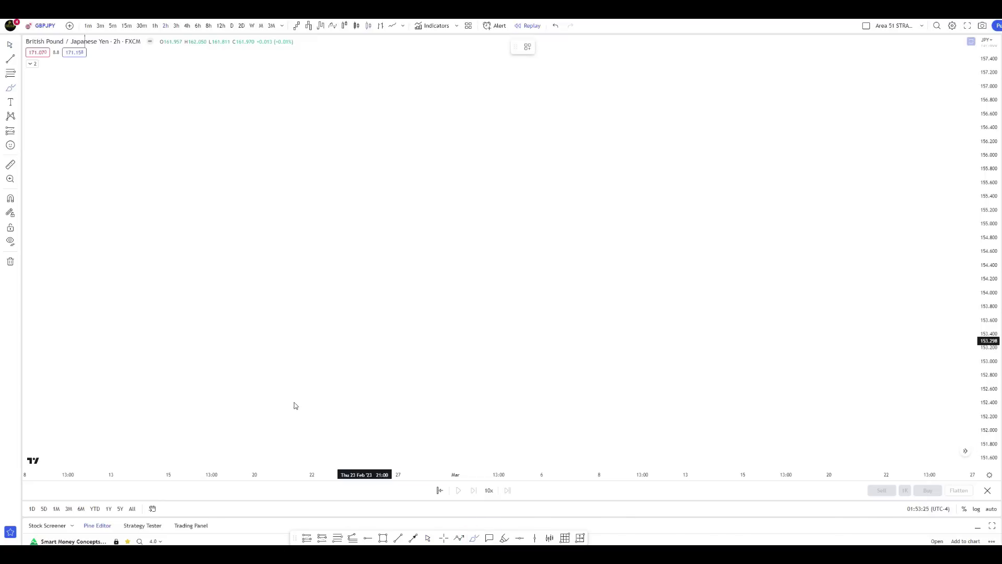
pyautogui.moveTo(295, 411); pyautogui.dragTo(315, 331)
pyautogui.moveTo(329, 365)
pyautogui.mouseDown()
pyautogui.moveTo(331, 376)
pyautogui.moveTo(359, 324)
pyautogui.moveTo(374, 362)
pyautogui.moveTo(431, 389)
pyautogui.mouseUp()
pyautogui.moveTo(460, 339); pyautogui.dragTo(503, 414)
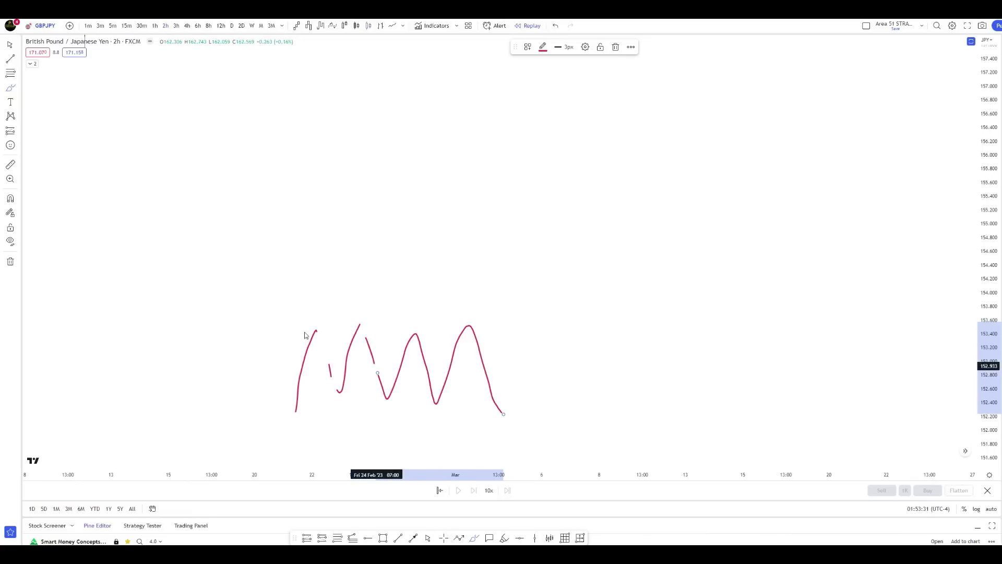
pyautogui.moveTo(305, 331); pyautogui.dragTo(516, 333)
pyautogui.moveTo(278, 415); pyautogui.dragTo(422, 410)
pyautogui.moveTo(498, 413); pyautogui.dragTo(501, 411)
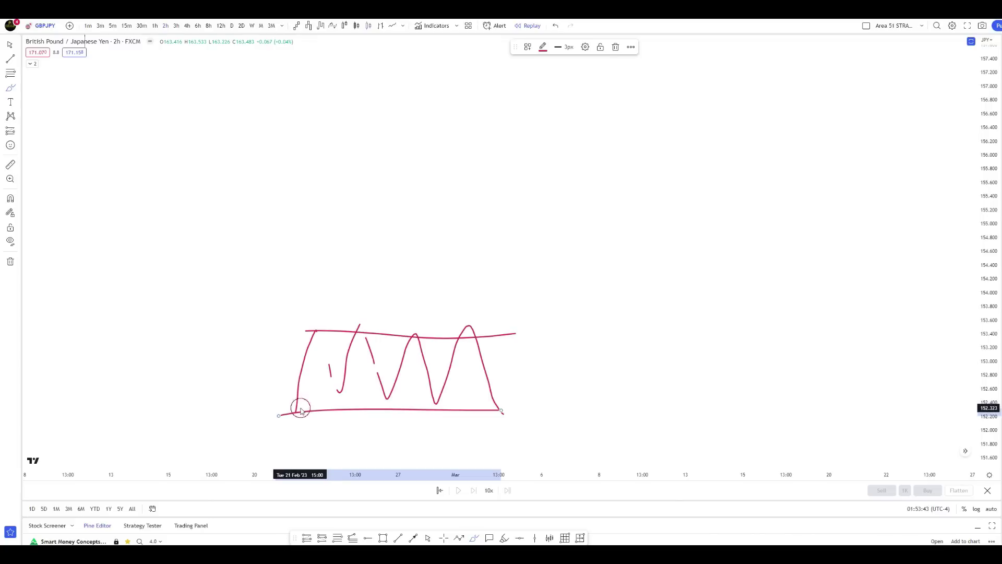
# Circle every swing high and low, then add a midline and a vertical breakout stroke
pyautogui.moveTo(297, 407)
pyautogui.mouseDown()
pyautogui.moveTo(286, 410)
pyautogui.moveTo(296, 424)
pyautogui.moveTo(297, 408)
pyautogui.mouseUp()
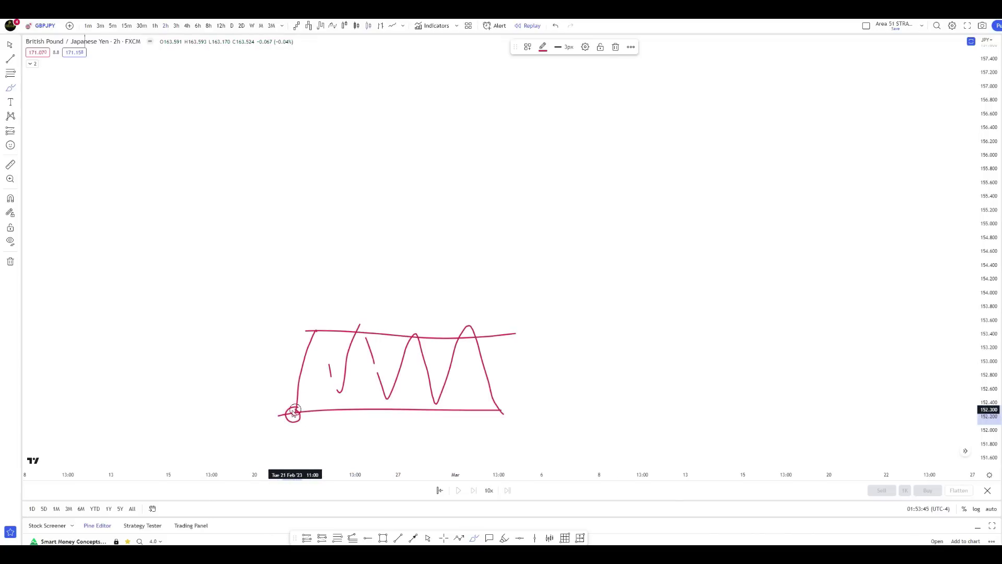
pyautogui.moveTo(316, 328)
pyautogui.mouseDown()
pyautogui.moveTo(313, 337)
pyautogui.moveTo(314, 327)
pyautogui.mouseUp()
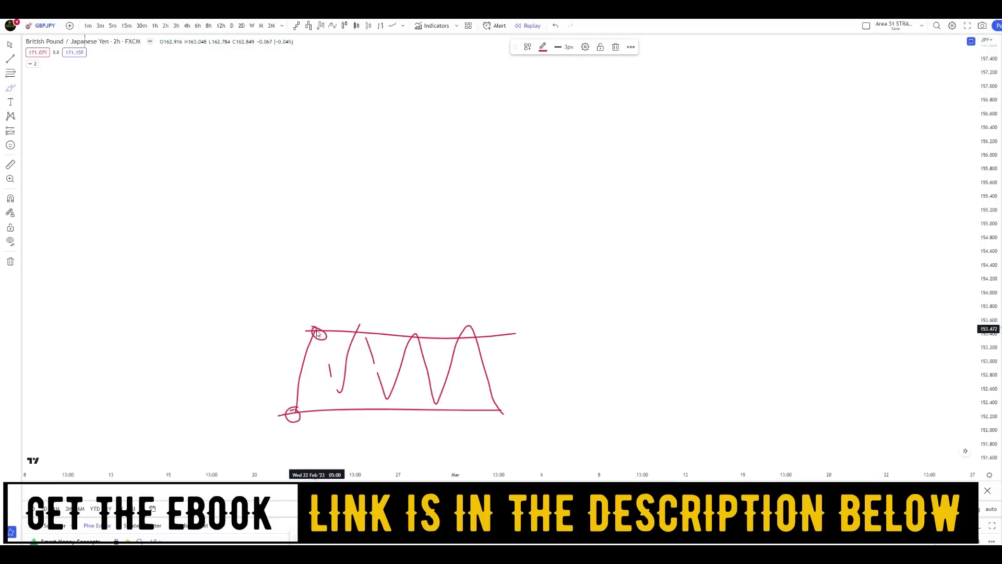
pyautogui.moveTo(336, 392); pyautogui.dragTo(332, 403)
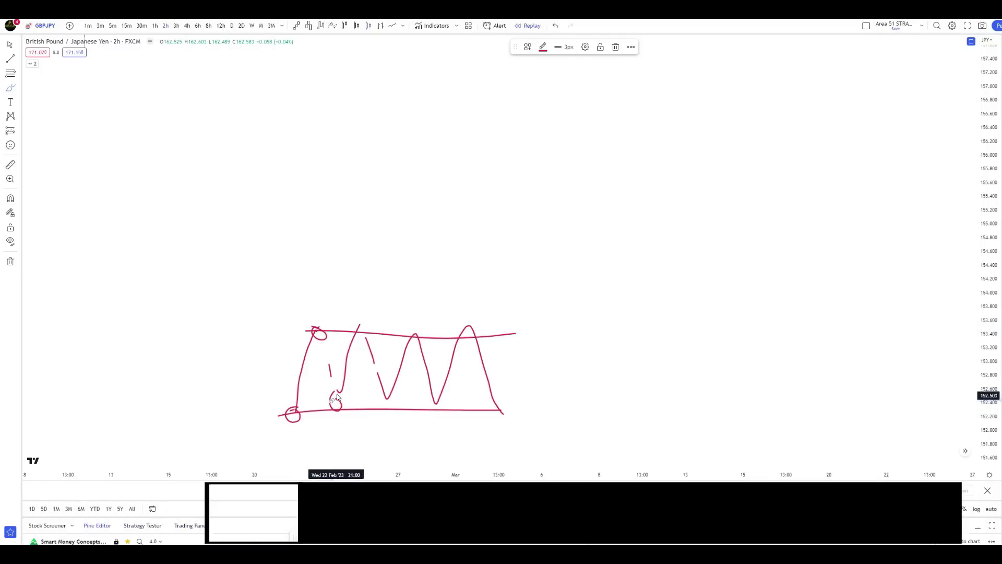
pyautogui.moveTo(360, 319); pyautogui.dragTo(357, 328)
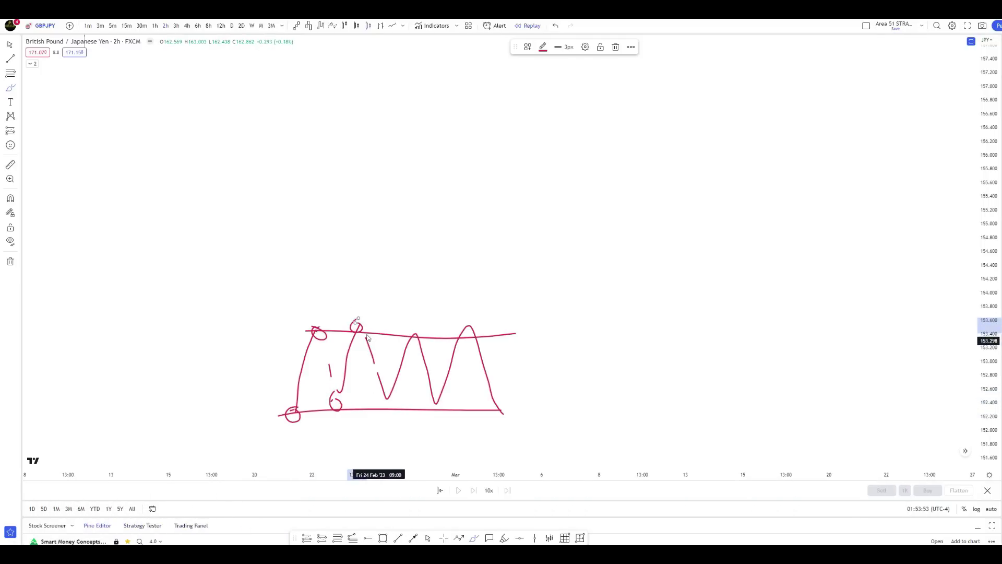
pyautogui.moveTo(388, 401)
pyautogui.mouseDown()
pyautogui.moveTo(396, 412)
pyautogui.moveTo(392, 403)
pyautogui.mouseUp()
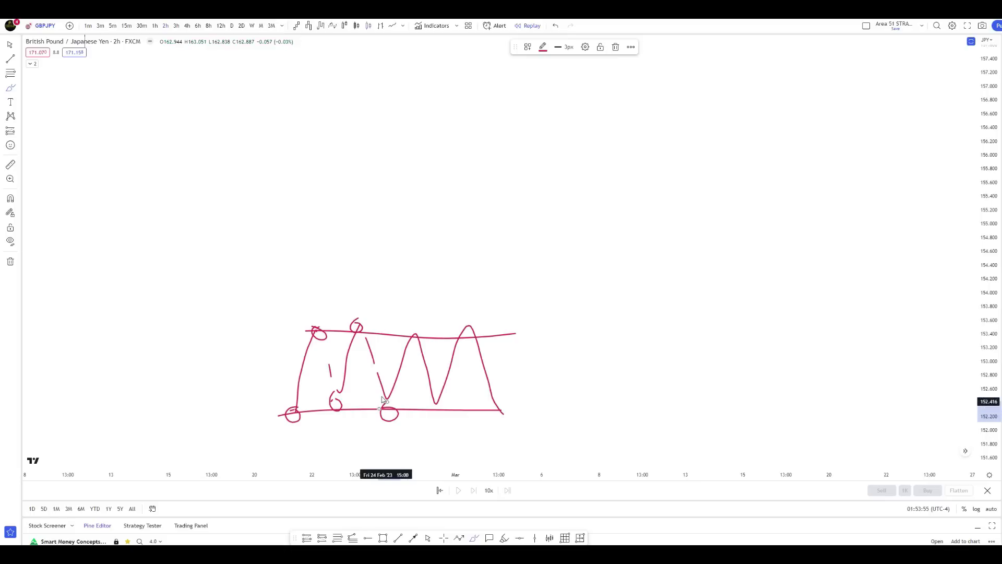
pyautogui.moveTo(417, 328); pyautogui.dragTo(407, 334)
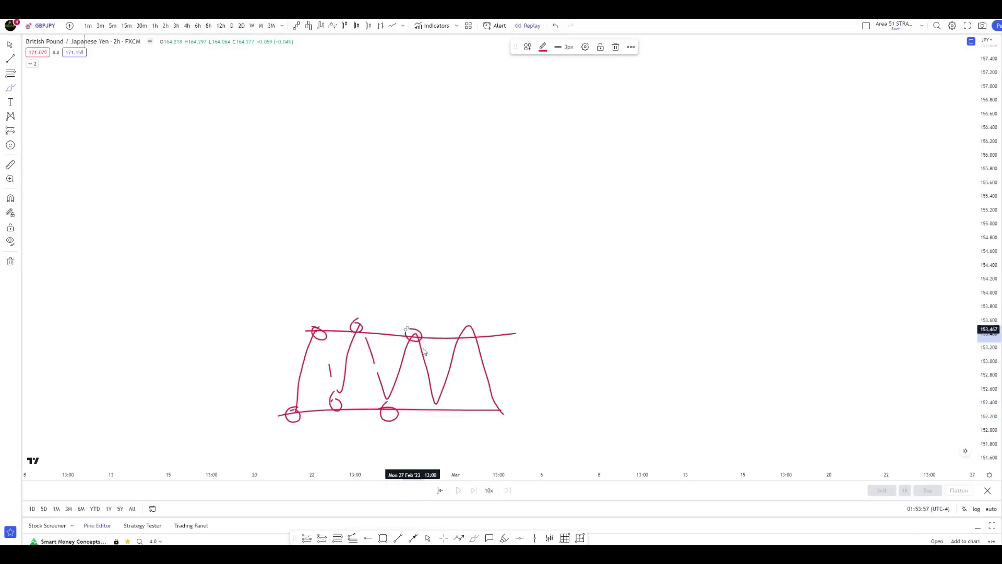
pyautogui.moveTo(436, 399)
pyautogui.mouseDown()
pyautogui.moveTo(438, 417)
pyautogui.moveTo(437, 401)
pyautogui.mouseUp()
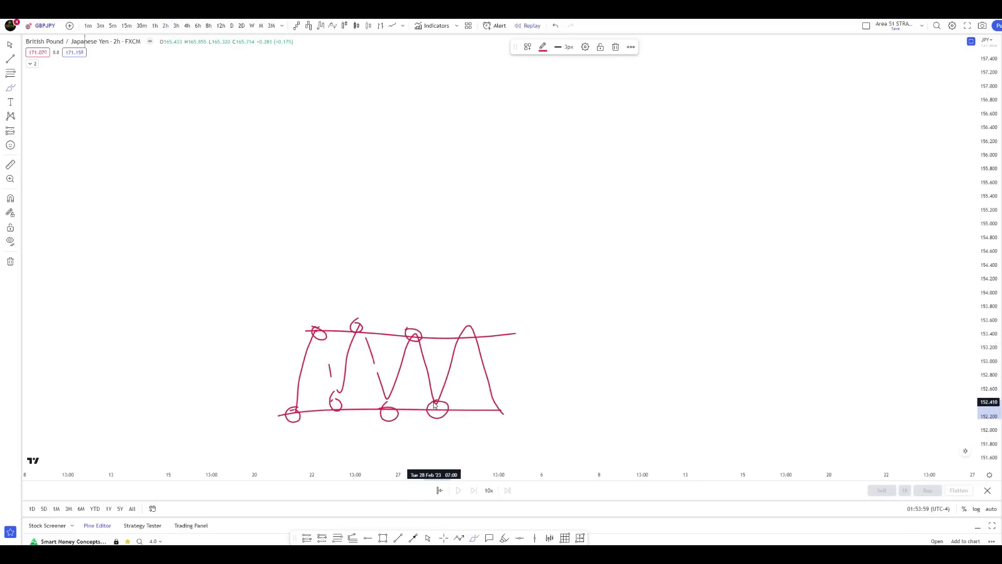
pyautogui.moveTo(465, 325)
pyautogui.mouseDown()
pyautogui.moveTo(483, 342)
pyautogui.moveTo(460, 327)
pyautogui.mouseUp()
pyautogui.moveTo(497, 403)
pyautogui.mouseDown()
pyautogui.moveTo(498, 415)
pyautogui.moveTo(516, 403)
pyautogui.moveTo(493, 401)
pyautogui.mouseUp()
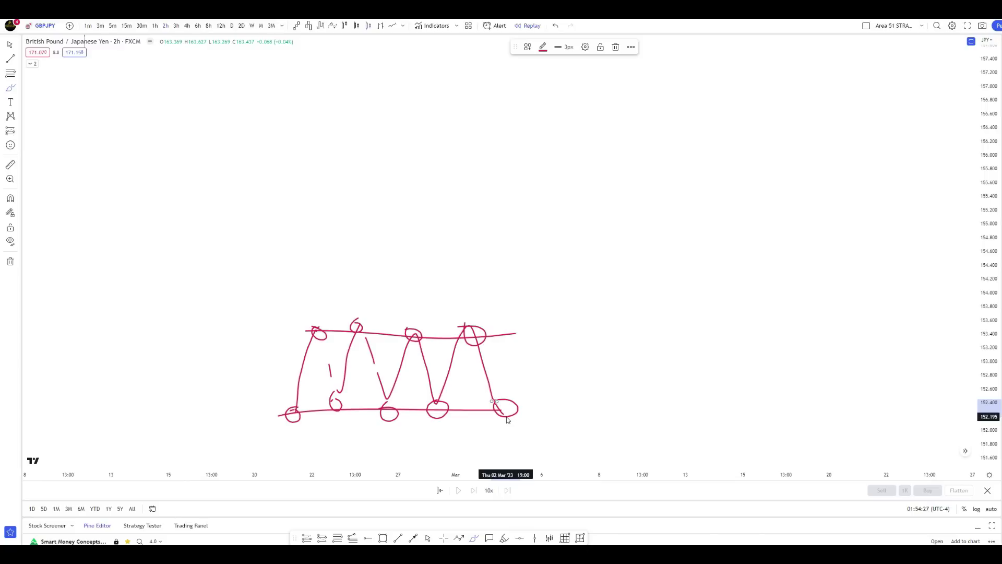
pyautogui.moveTo(291, 379); pyautogui.dragTo(503, 373)
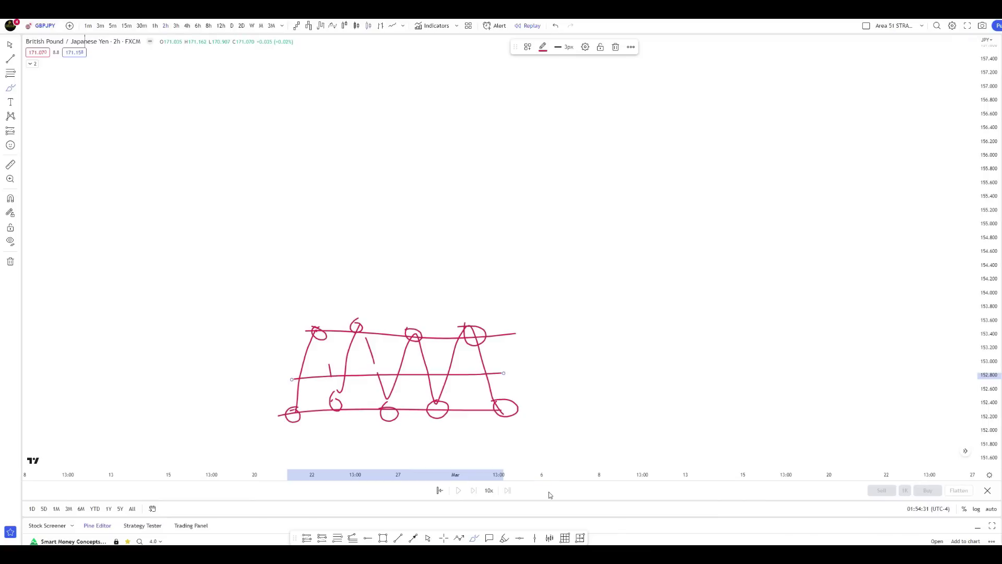
pyautogui.moveTo(502, 416); pyautogui.dragTo(511, 238)
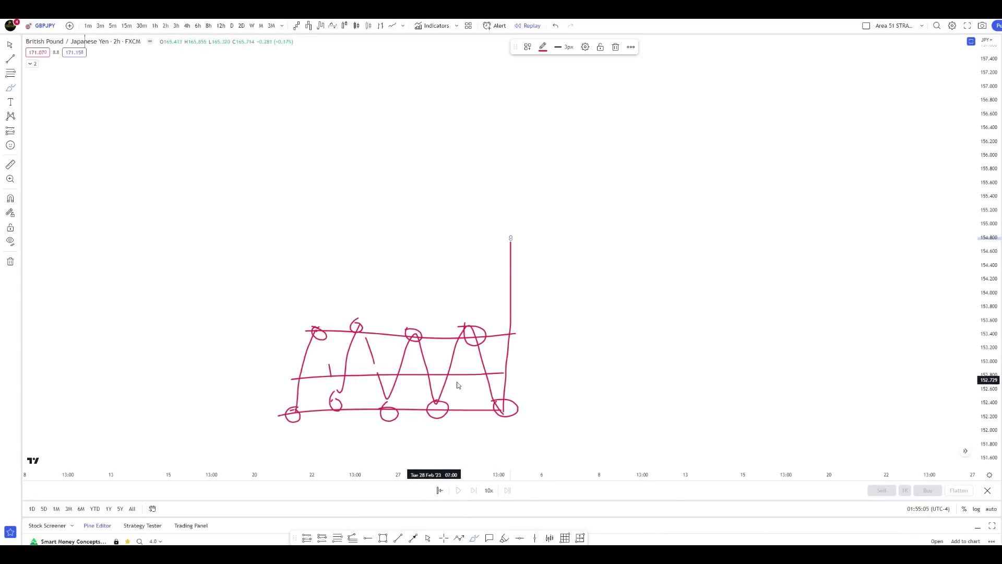
# Draw a rising zigzag from the breakout top, undoing a stray loop, and circle the pullback lows
pyautogui.moveTo(514, 234)
pyautogui.mouseDown()
pyautogui.moveTo(504, 238)
pyautogui.moveTo(500, 330)
pyautogui.moveTo(536, 311)
pyautogui.moveTo(533, 269)
pyautogui.moveTo(514, 240)
pyautogui.mouseUp()
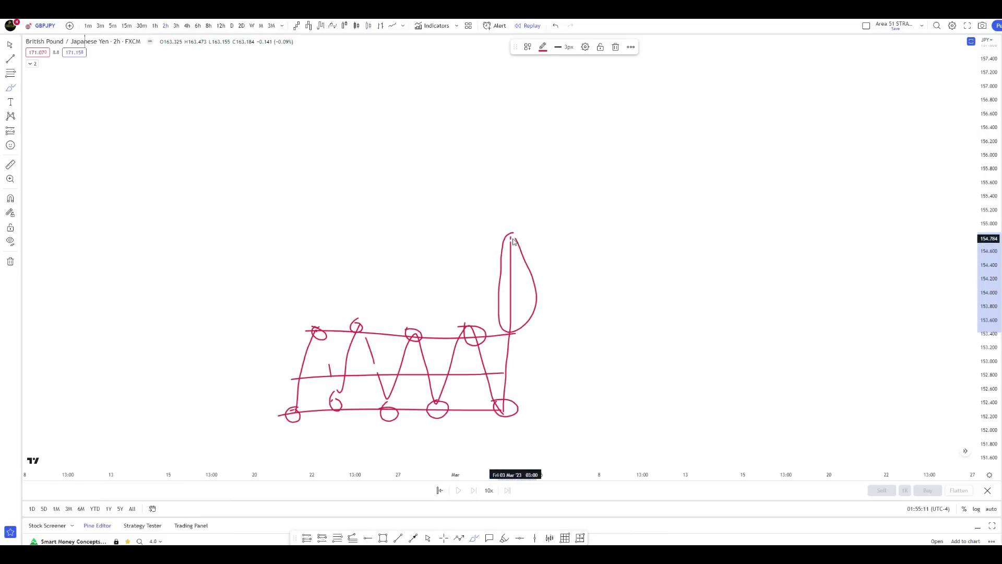
pyautogui.click(555, 26)
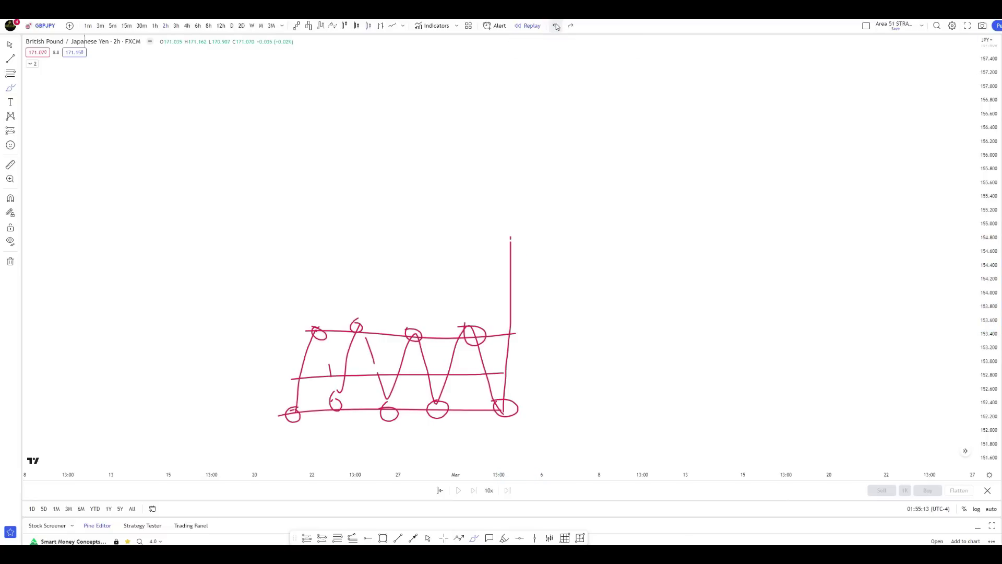
pyautogui.moveTo(512, 237)
pyautogui.mouseDown()
pyautogui.moveTo(535, 277)
pyautogui.moveTo(557, 205)
pyautogui.moveTo(583, 234)
pyautogui.moveTo(599, 182)
pyautogui.moveTo(620, 211)
pyautogui.moveTo(633, 151)
pyautogui.mouseUp()
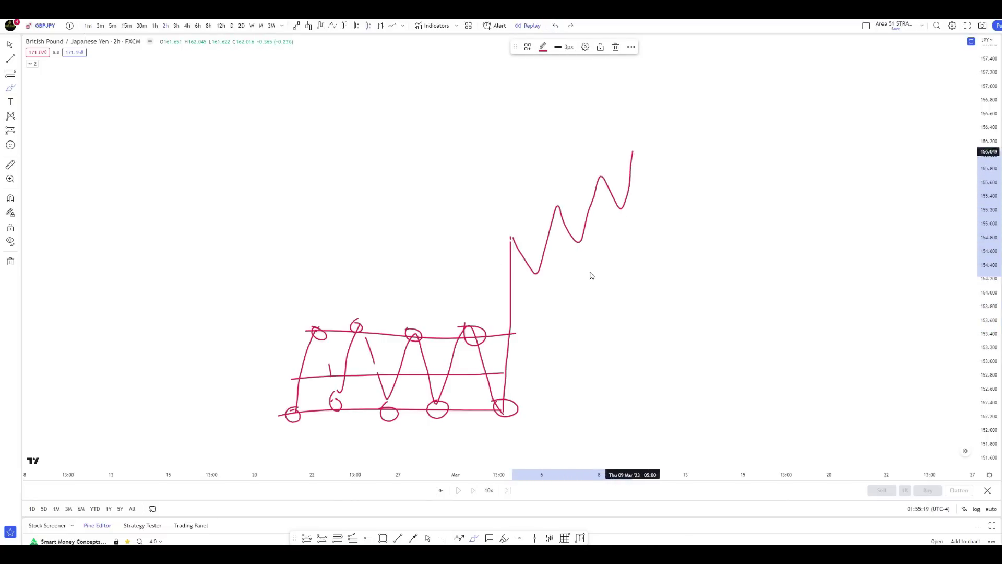
pyautogui.moveTo(531, 259)
pyautogui.mouseDown()
pyautogui.moveTo(542, 268)
pyautogui.moveTo(618, 208)
pyautogui.mouseUp()
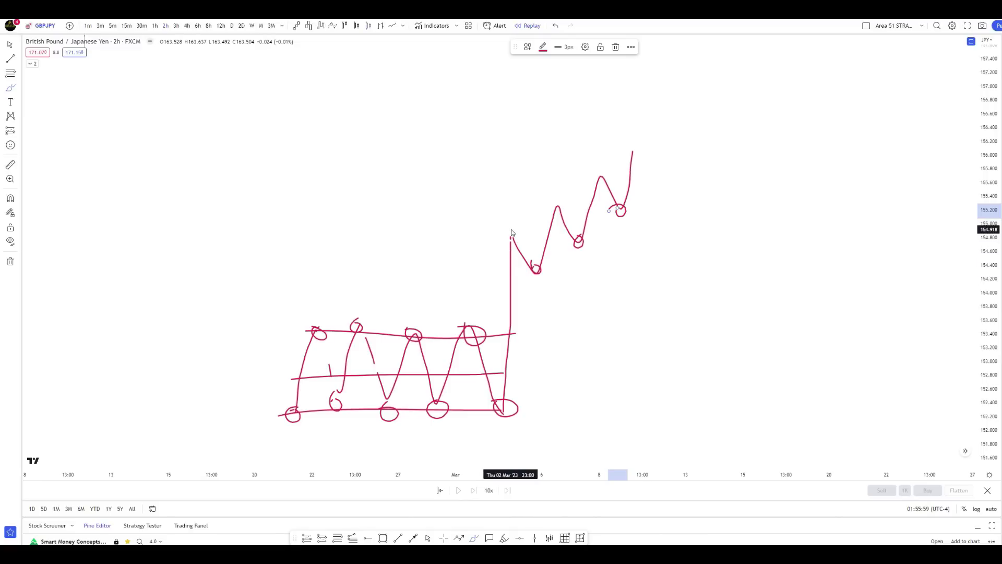
# Circle the breakout high, add lines off the lows, an oval zone, and a falling zigzag from the peak
pyautogui.moveTo(511, 233); pyautogui.dragTo(507, 233)
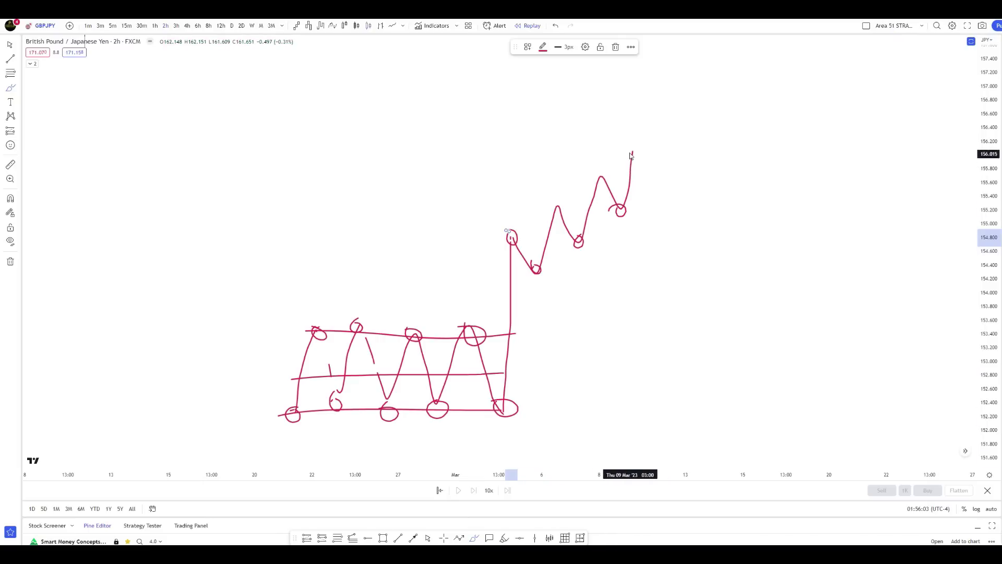
pyautogui.moveTo(537, 277)
pyautogui.mouseDown()
pyautogui.moveTo(613, 239)
pyautogui.moveTo(642, 199)
pyautogui.mouseUp()
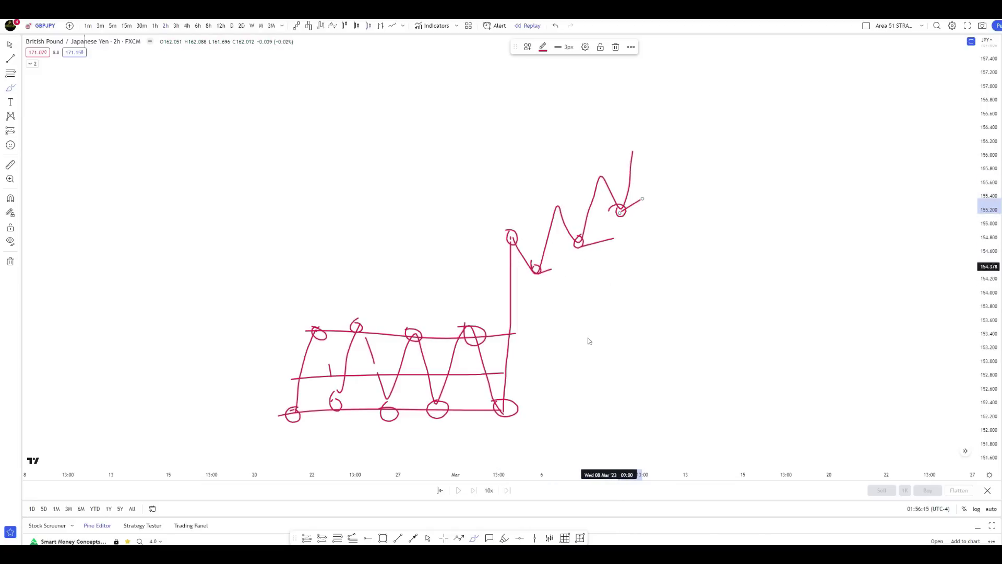
pyautogui.moveTo(520, 373)
pyautogui.mouseDown()
pyautogui.moveTo(516, 399)
pyautogui.moveTo(521, 373)
pyautogui.mouseUp()
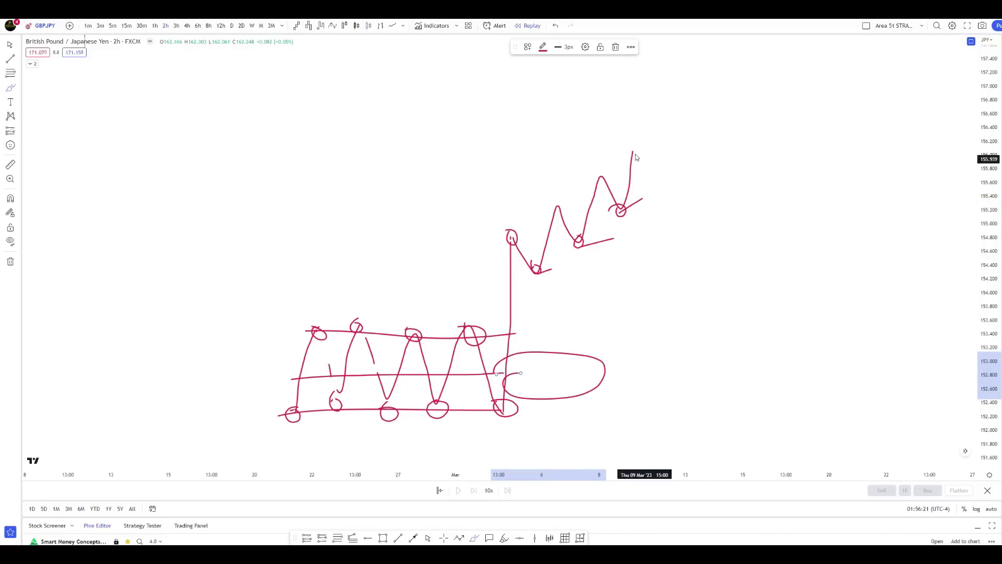
pyautogui.moveTo(633, 151); pyautogui.dragTo(658, 223)
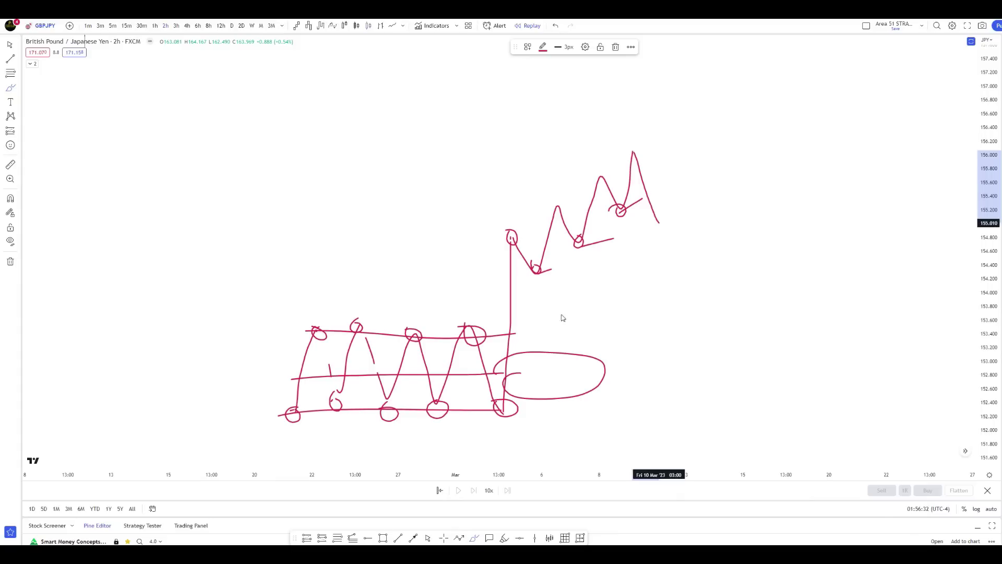
pyautogui.moveTo(505, 362); pyautogui.dragTo(592, 356)
pyautogui.moveTo(498, 390); pyautogui.dragTo(590, 391)
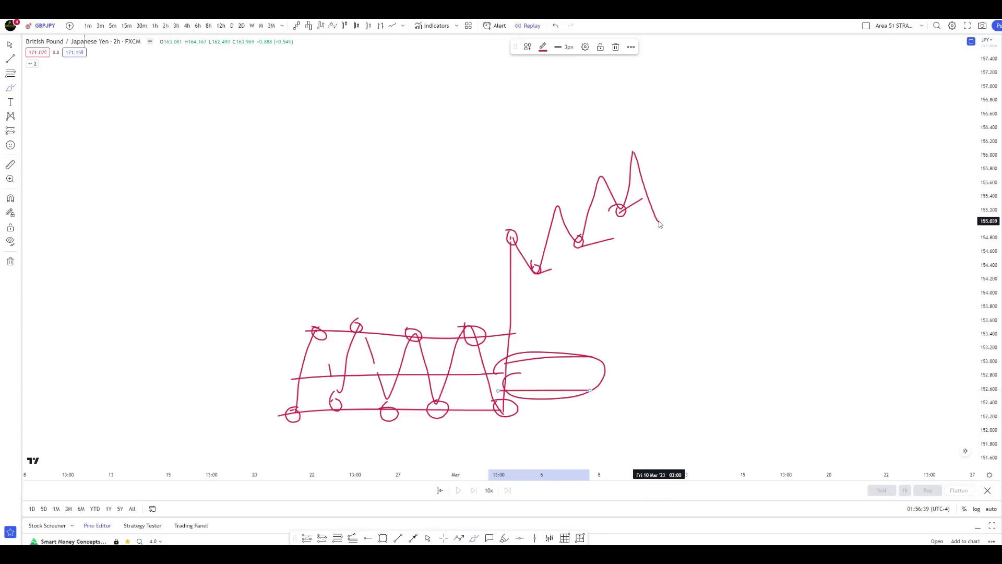
pyautogui.moveTo(658, 222); pyautogui.dragTo(660, 223)
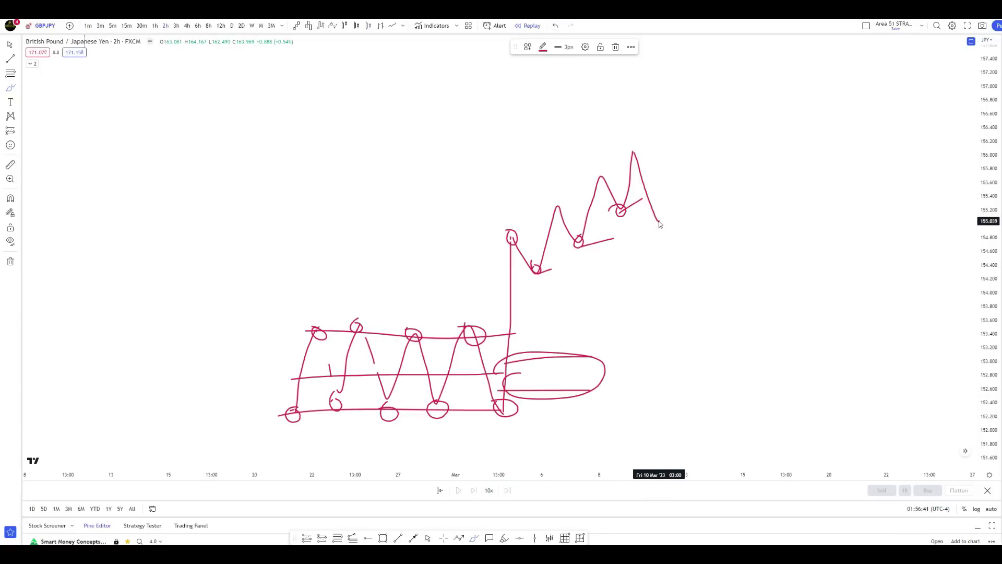
pyautogui.moveTo(661, 221)
pyautogui.mouseDown()
pyautogui.moveTo(671, 207)
pyautogui.moveTo(676, 227)
pyautogui.mouseUp()
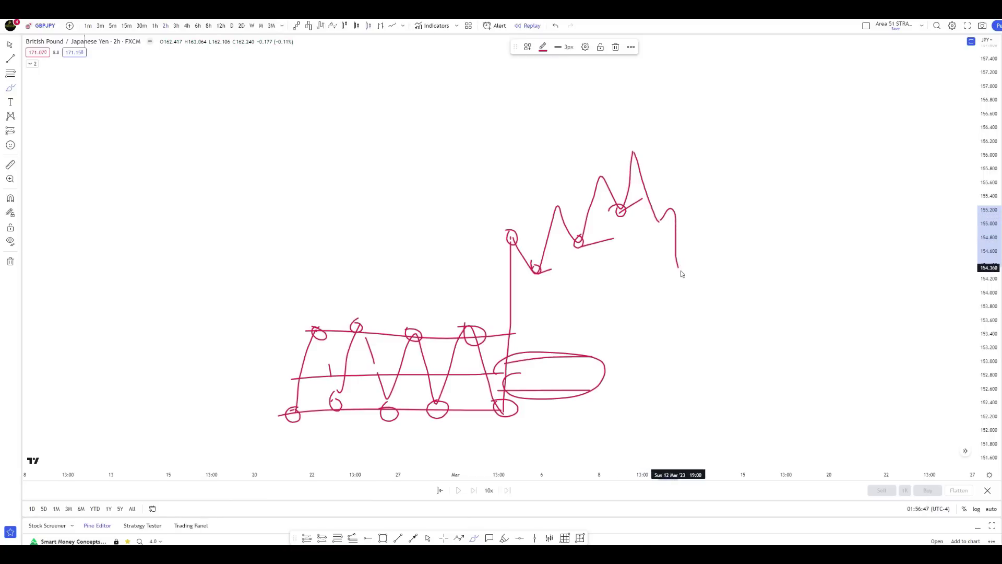
pyautogui.moveTo(685, 270)
pyautogui.mouseDown()
pyautogui.moveTo(693, 253)
pyautogui.moveTo(704, 301)
pyautogui.moveTo(727, 295)
pyautogui.moveTo(741, 335)
pyautogui.moveTo(762, 338)
pyautogui.moveTo(764, 374)
pyautogui.mouseUp()
# Extend the oval zone's top and bottom lines far to the right
pyautogui.moveTo(551, 383); pyautogui.dragTo(754, 389)
pyautogui.moveTo(523, 363); pyautogui.dragTo(771, 364)
pyautogui.moveTo(735, 393)
pyautogui.mouseDown()
pyautogui.moveTo(766, 388)
pyautogui.moveTo(755, 383)
pyautogui.moveTo(778, 371)
pyautogui.moveTo(764, 375)
pyautogui.mouseUp()
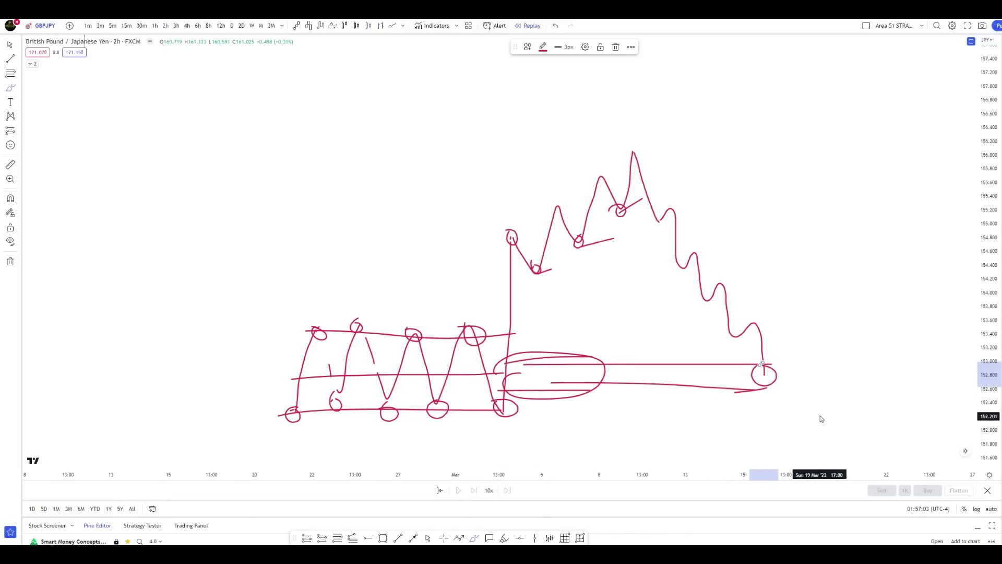
# Sketch the rally from the retest to a new high and link the two highs with lines
pyautogui.moveTo(765, 375)
pyautogui.mouseDown()
pyautogui.moveTo(783, 261)
pyautogui.moveTo(819, 208)
pyautogui.moveTo(819, 150)
pyautogui.mouseUp()
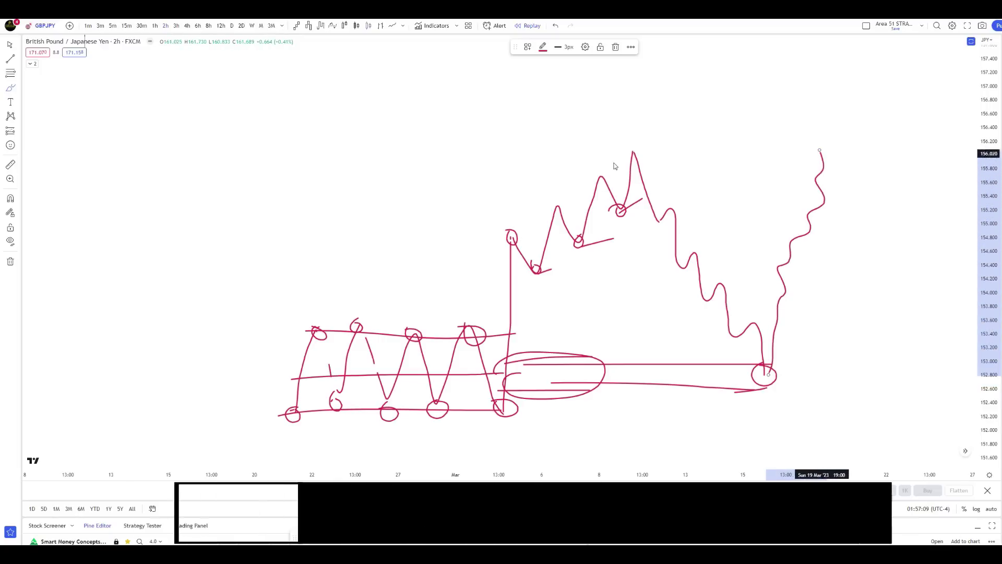
pyautogui.moveTo(632, 152); pyautogui.dragTo(743, 137)
pyautogui.moveTo(813, 151); pyautogui.dragTo(835, 150)
pyautogui.moveTo(633, 155)
pyautogui.mouseDown()
pyautogui.moveTo(772, 162)
pyautogui.moveTo(834, 153)
pyautogui.moveTo(827, 145)
pyautogui.mouseUp()
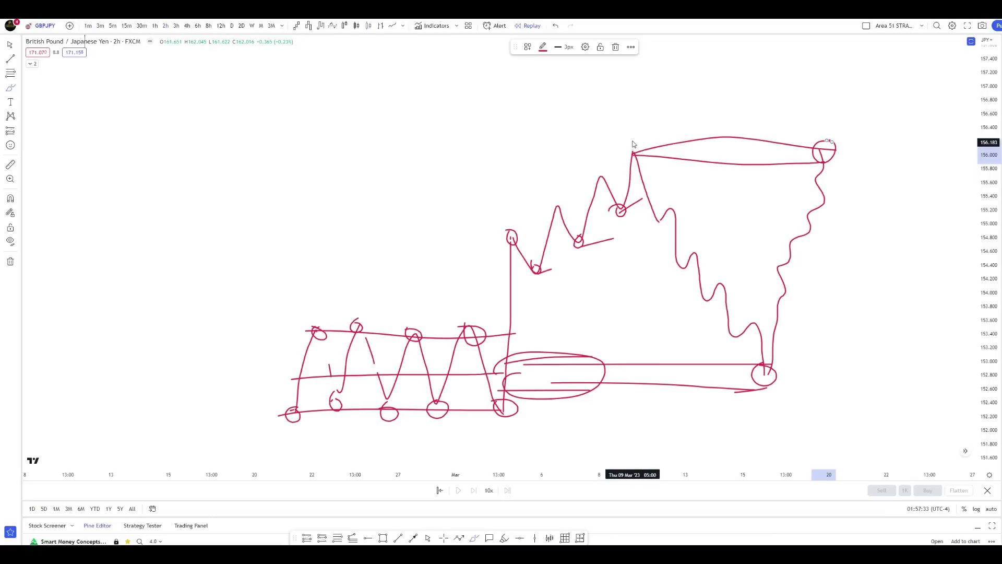
# Recircle the retest low and add strokes at the upper range, upper-right circle and ellipse
pyautogui.moveTo(779, 368)
pyautogui.mouseDown()
pyautogui.moveTo(754, 380)
pyautogui.moveTo(772, 385)
pyautogui.moveTo(784, 368)
pyautogui.moveTo(765, 369)
pyautogui.mouseUp()
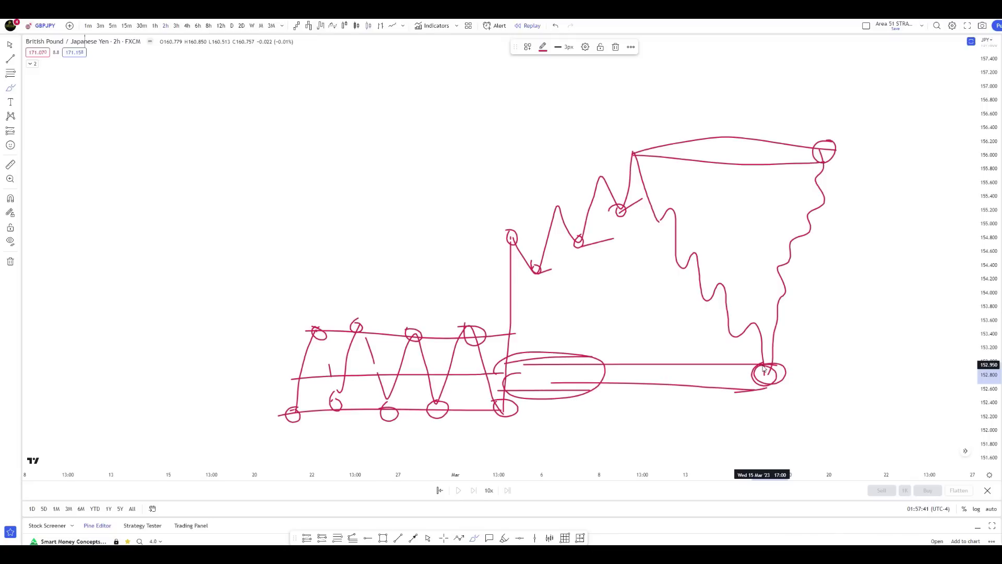
pyautogui.moveTo(685, 159); pyautogui.dragTo(630, 151)
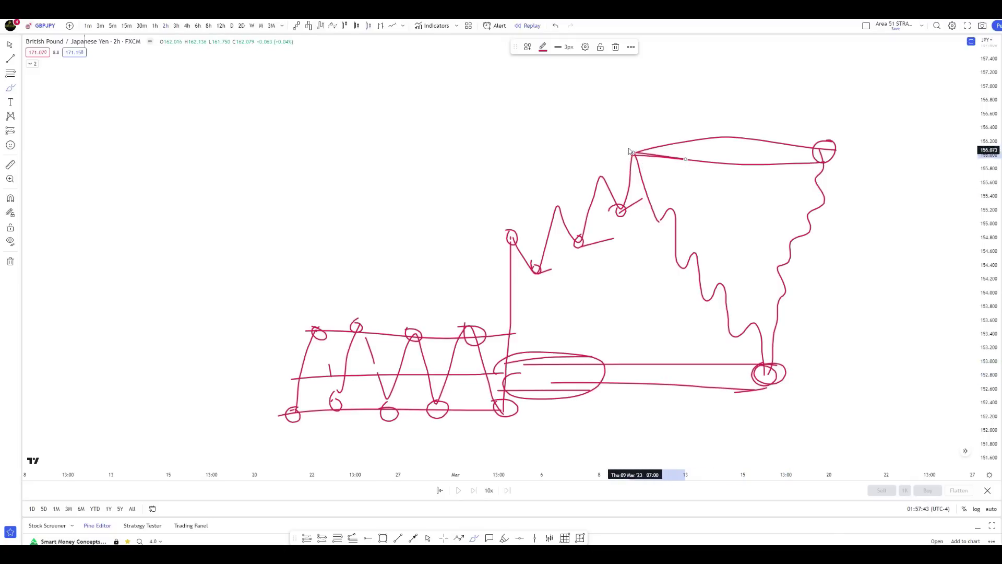
pyautogui.moveTo(830, 157)
pyautogui.mouseDown()
pyautogui.moveTo(809, 164)
pyautogui.moveTo(833, 171)
pyautogui.mouseUp()
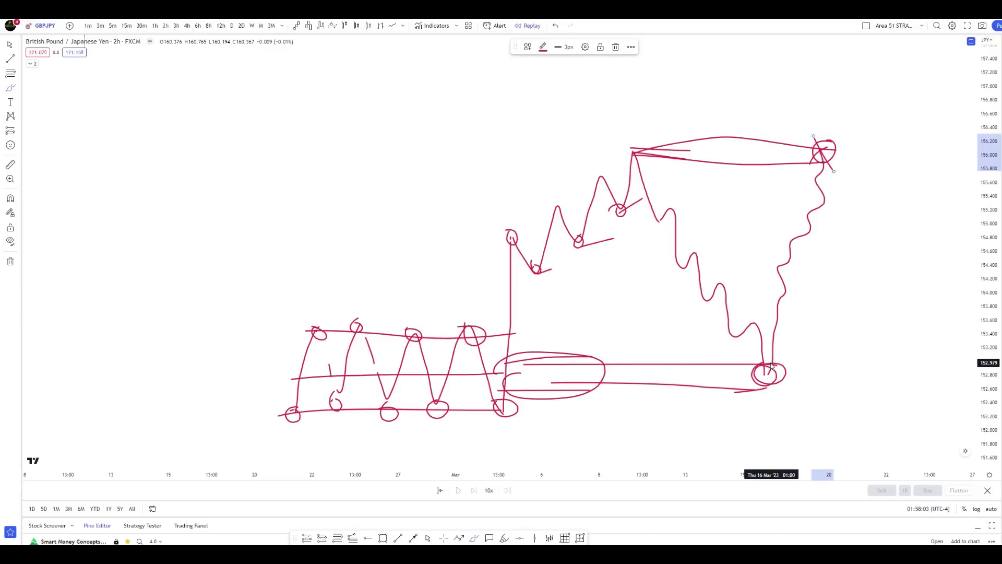
pyautogui.moveTo(493, 359); pyautogui.dragTo(513, 383)
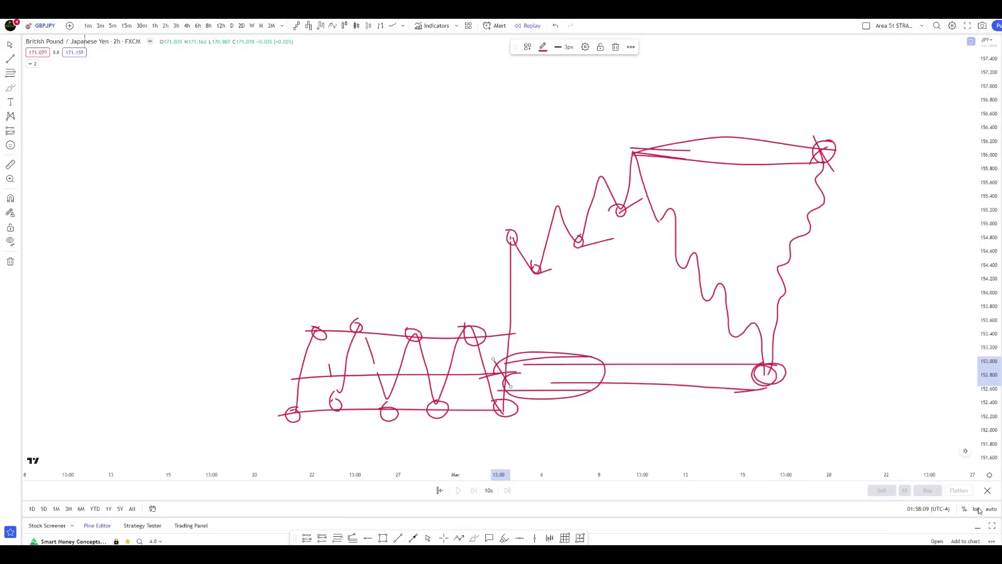
# Invert the price scale so the schematic shows its mirrored, bearish version
pyautogui.rightClick(989, 459)
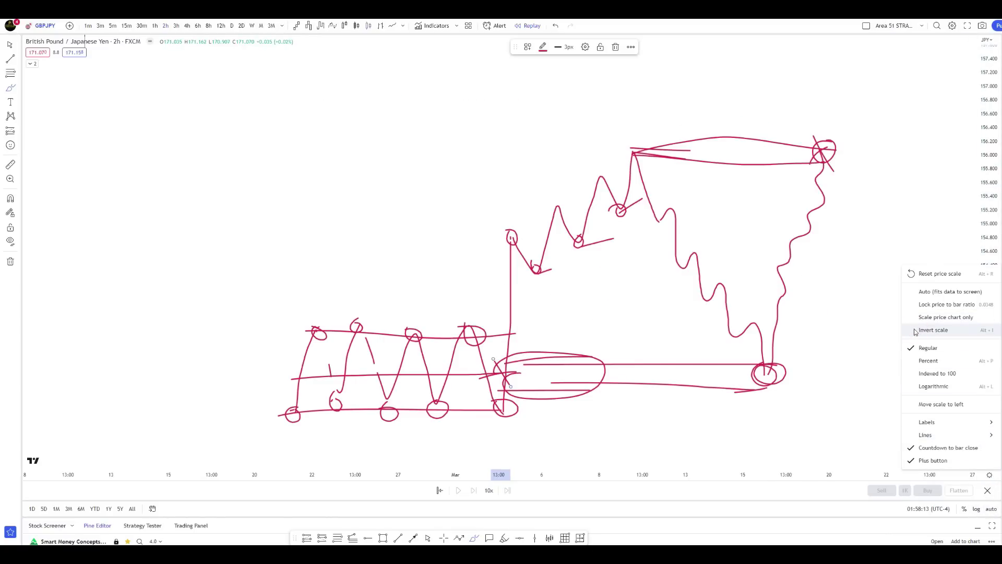
pyautogui.click(933, 330)
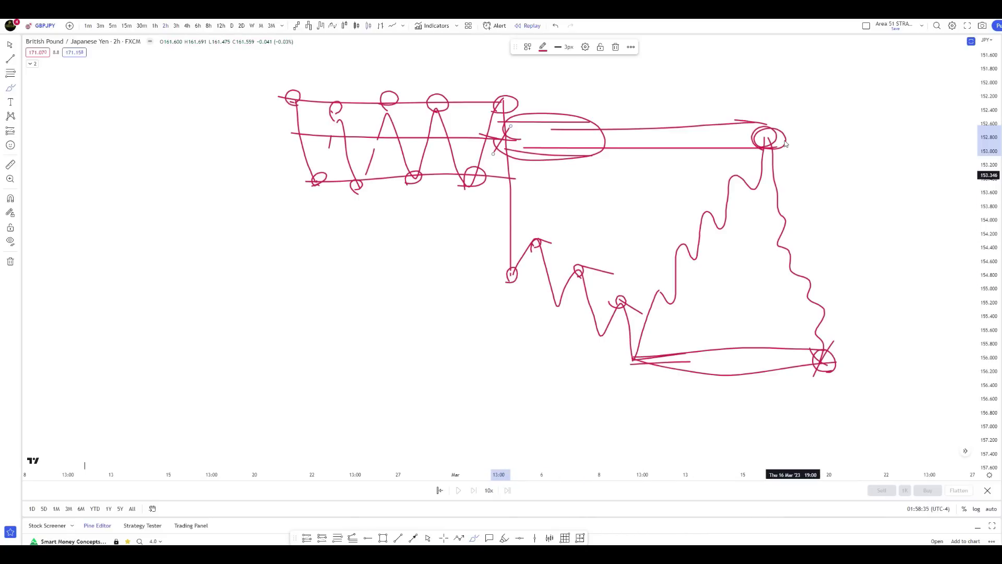
# Add a loop in the upper-right circle, lines across the first highs, and a lower-range line
pyautogui.moveTo(772, 132); pyautogui.dragTo(774, 134)
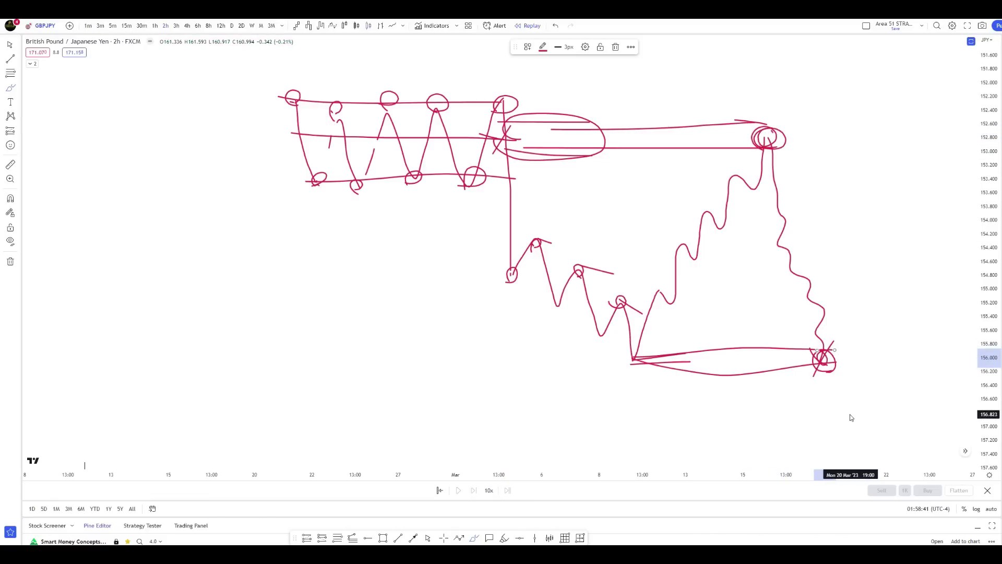
pyautogui.moveTo(535, 240); pyautogui.dragTo(614, 276)
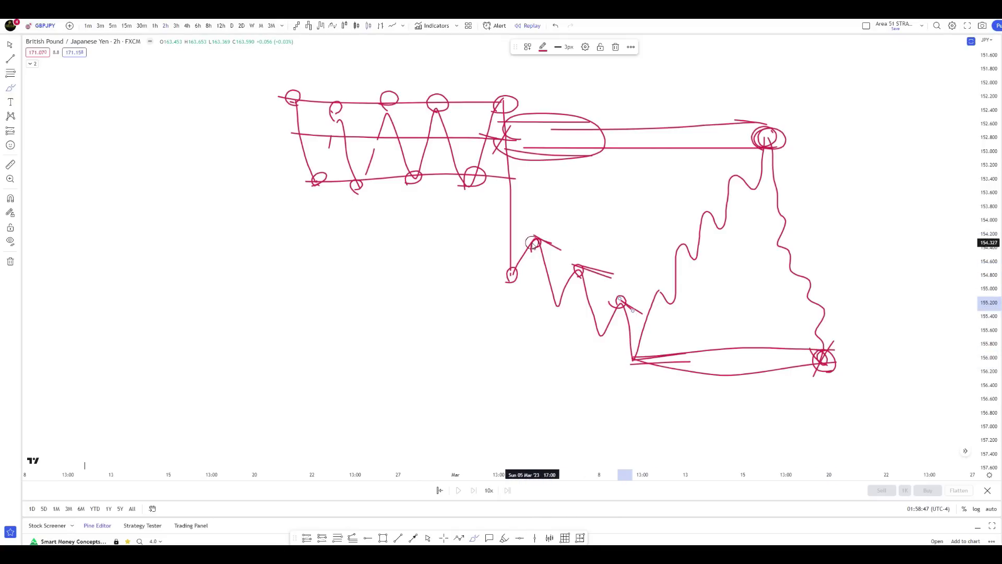
pyautogui.moveTo(537, 240)
pyautogui.mouseDown()
pyautogui.moveTo(562, 297)
pyautogui.moveTo(570, 284)
pyautogui.moveTo(591, 316)
pyautogui.moveTo(629, 324)
pyautogui.moveTo(631, 359)
pyautogui.moveTo(556, 246)
pyautogui.moveTo(651, 311)
pyautogui.mouseUp()
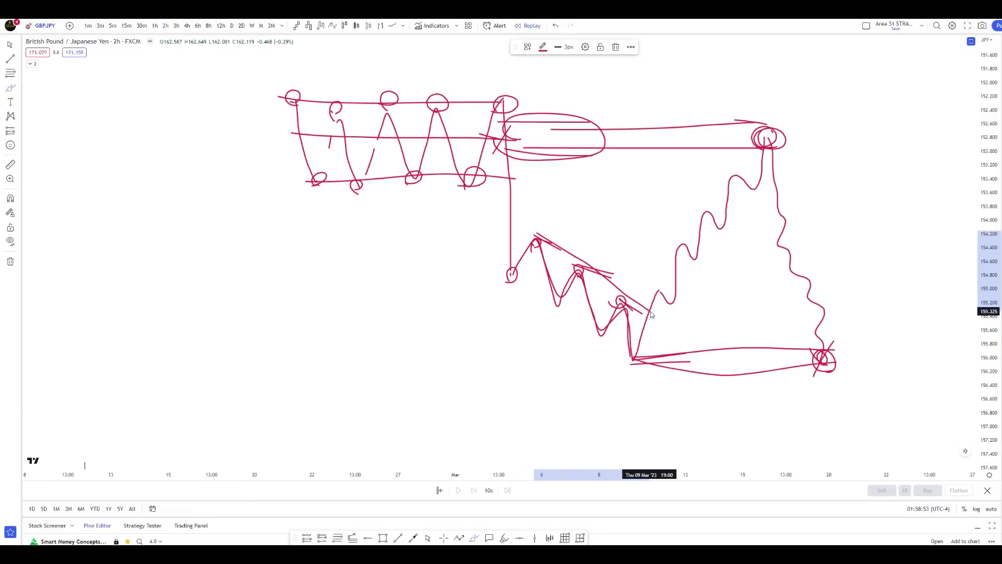
pyautogui.moveTo(635, 133)
pyautogui.mouseDown()
pyautogui.moveTo(641, 152)
pyautogui.moveTo(616, 181)
pyautogui.mouseUp()
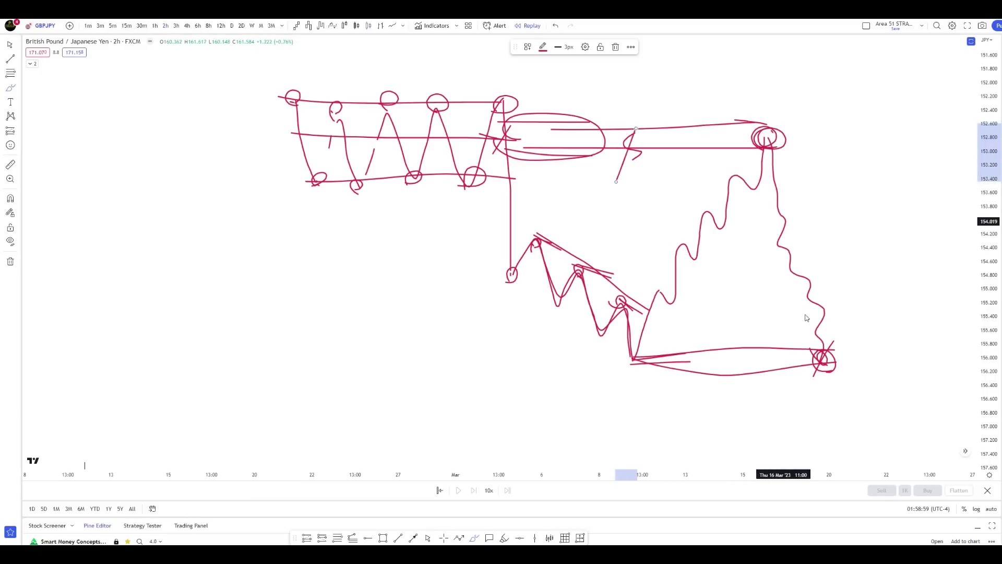
pyautogui.moveTo(631, 362); pyautogui.dragTo(684, 361)
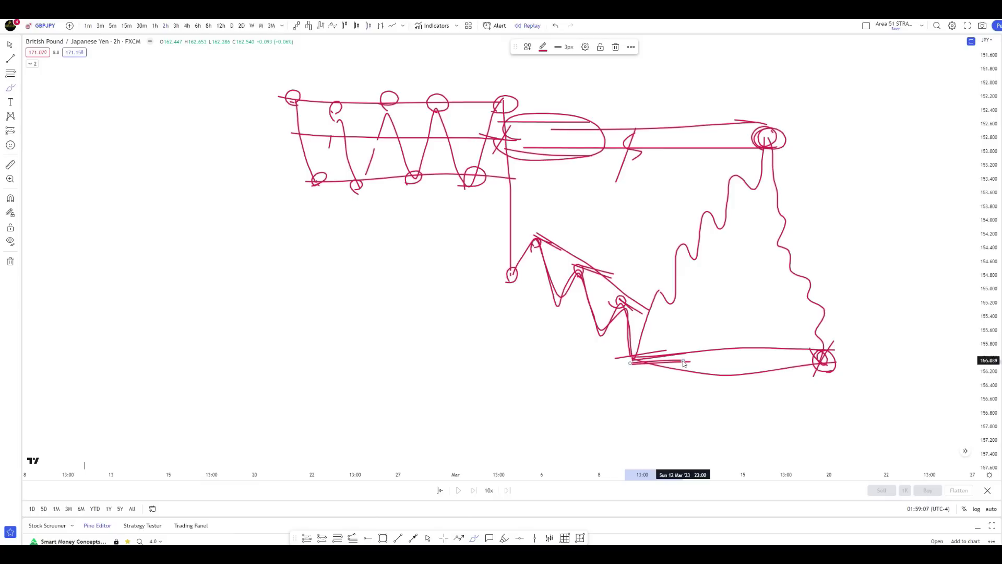
# Loop both right-side circles again, then return to the cursor and open the remove-drawings menu
pyautogui.moveTo(771, 126); pyautogui.dragTo(783, 137)
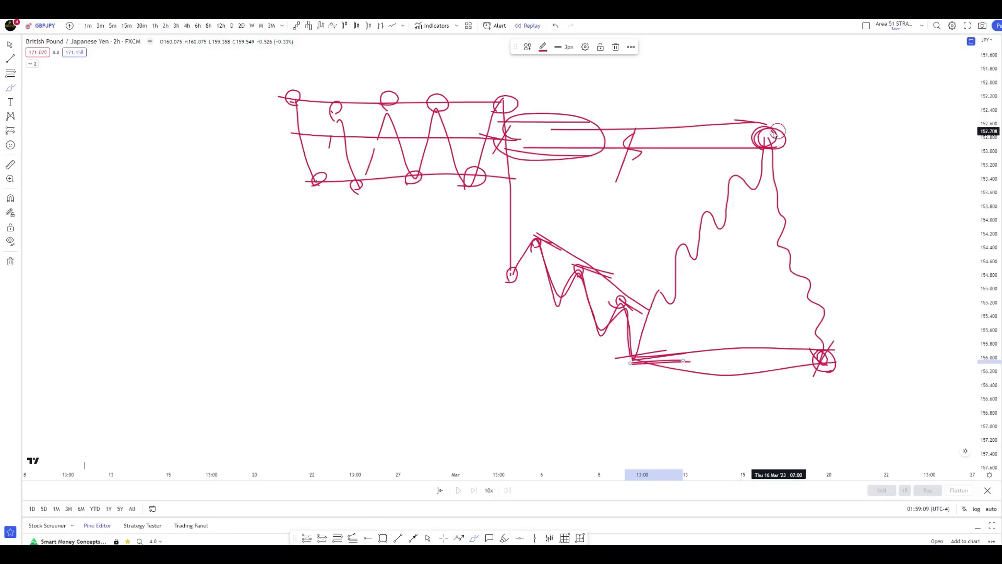
pyautogui.moveTo(817, 344)
pyautogui.mouseDown()
pyautogui.moveTo(809, 368)
pyautogui.moveTo(832, 358)
pyautogui.moveTo(814, 349)
pyautogui.moveTo(804, 366)
pyautogui.mouseUp()
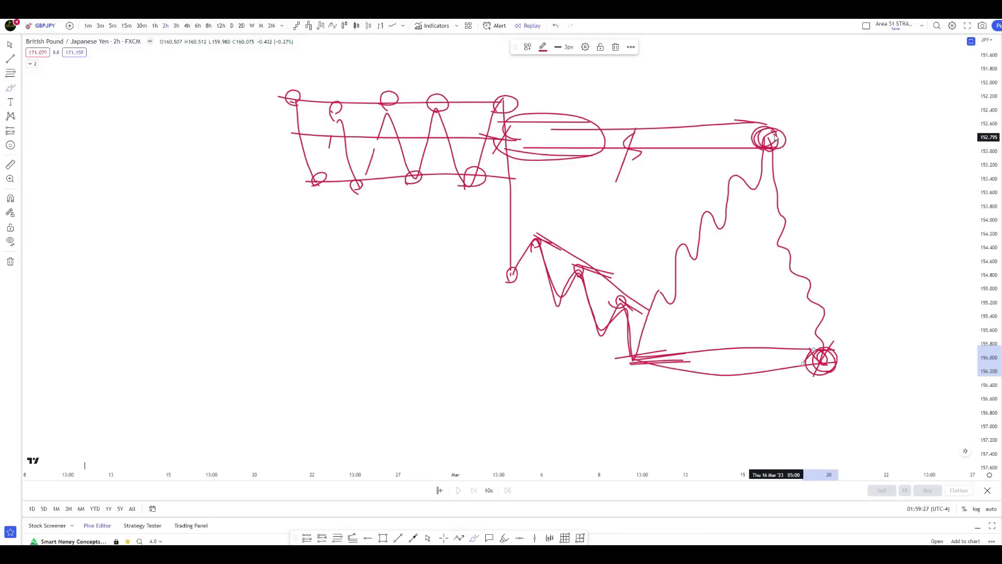
pyautogui.moveTo(823, 359)
pyautogui.mouseDown()
pyautogui.moveTo(814, 347)
pyautogui.moveTo(807, 370)
pyautogui.moveTo(833, 380)
pyautogui.moveTo(844, 359)
pyautogui.moveTo(821, 346)
pyautogui.mouseUp()
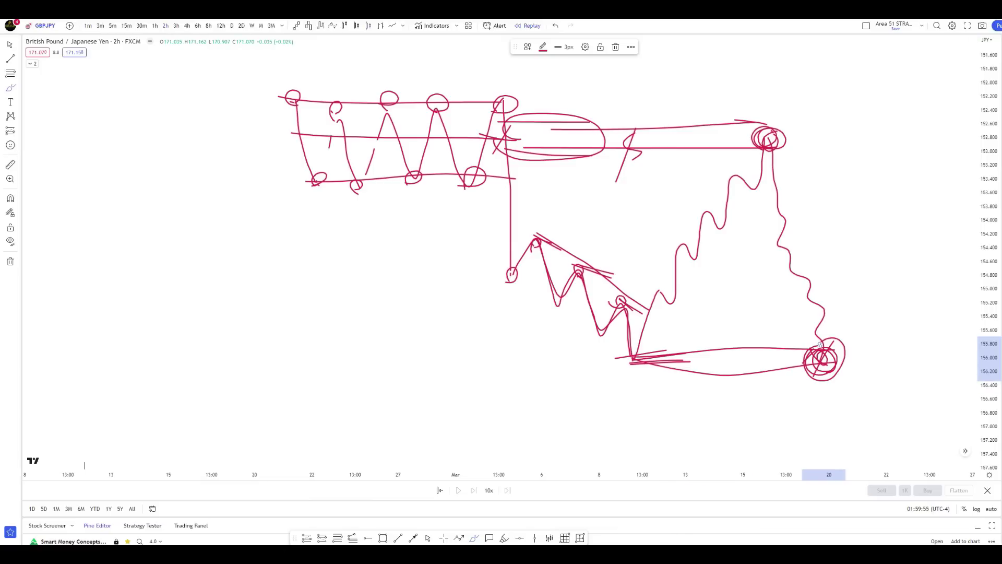
pyautogui.click(428, 539)
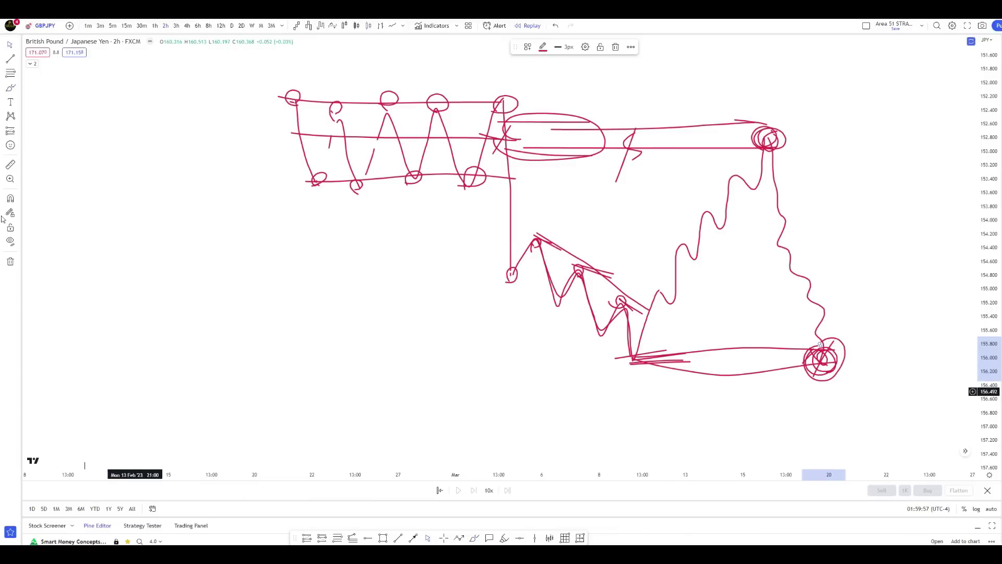
pyautogui.click(19, 263)
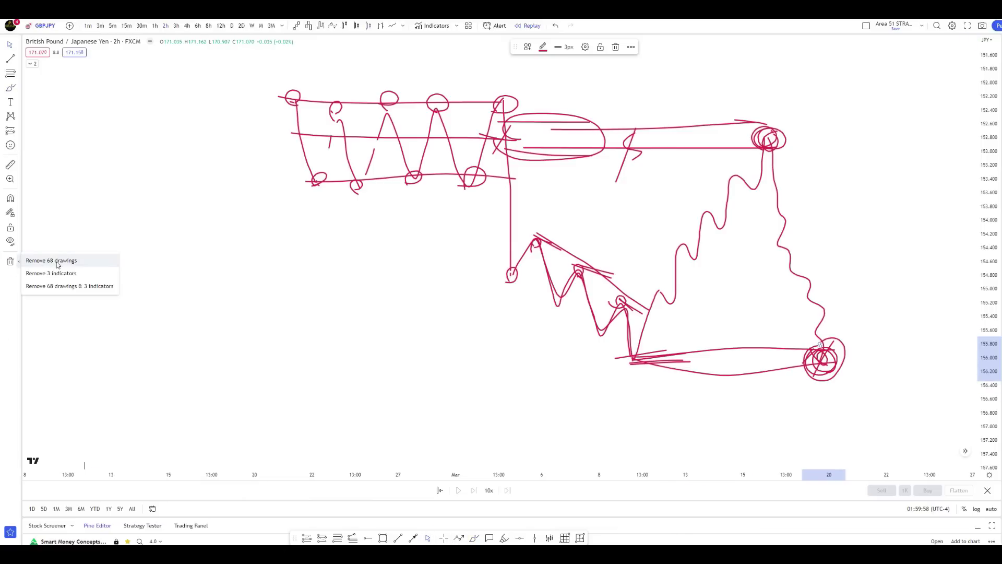
# Remove all 68 drawings and reset the chart to the latest candles
pyautogui.click(92, 266)
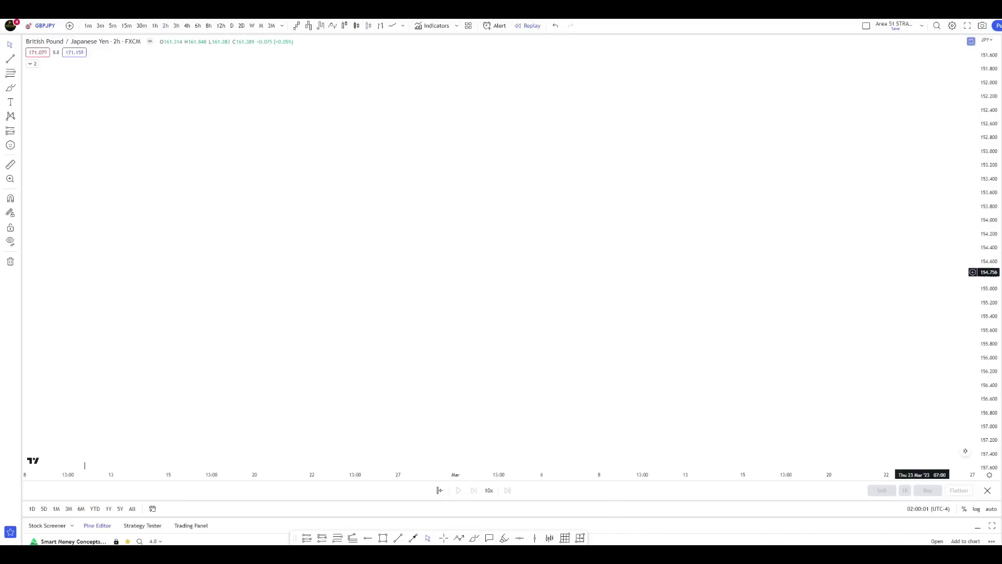
pyautogui.moveTo(589, 275); pyautogui.dragTo(600, 455)
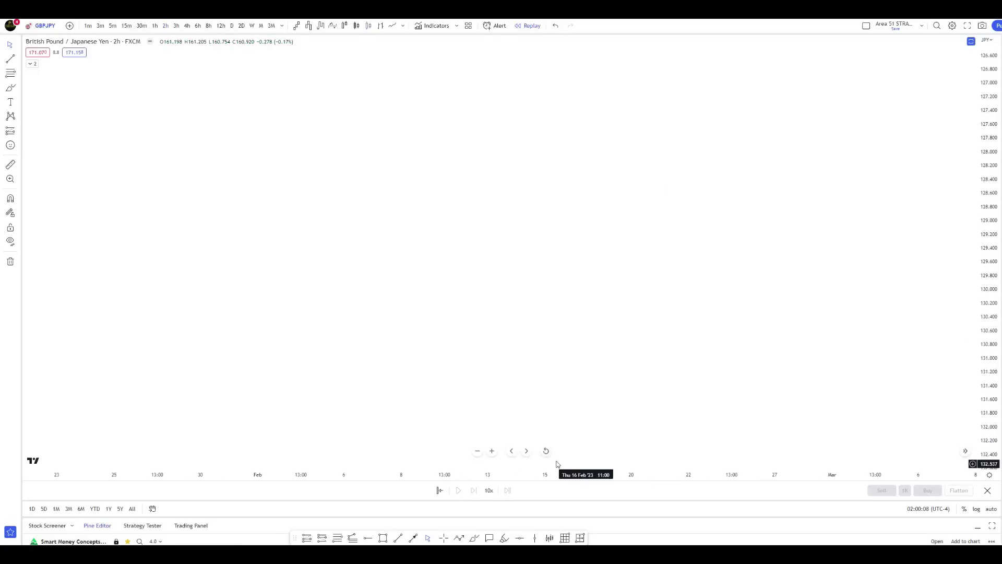
pyautogui.click(544, 451)
# Bring late August 2022 through March 2023 into view and dot the late-September swing high
pyautogui.moveTo(434, 351); pyautogui.dragTo(425, 447)
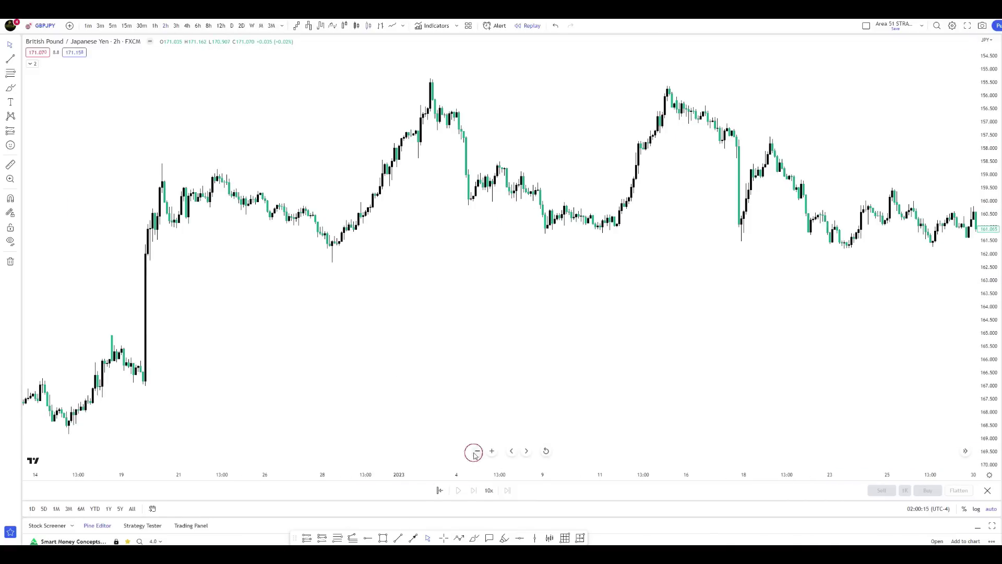
pyautogui.click(473, 452)
pyautogui.moveTo(585, 339); pyautogui.dragTo(732, 336)
pyautogui.moveTo(371, 313); pyautogui.dragTo(556, 353)
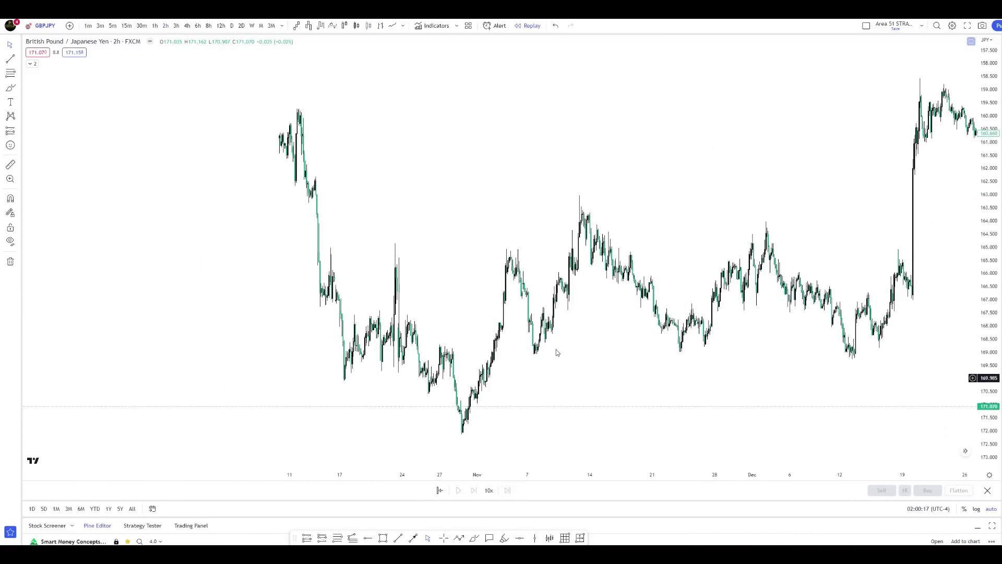
pyautogui.moveTo(417, 344); pyautogui.dragTo(810, 291)
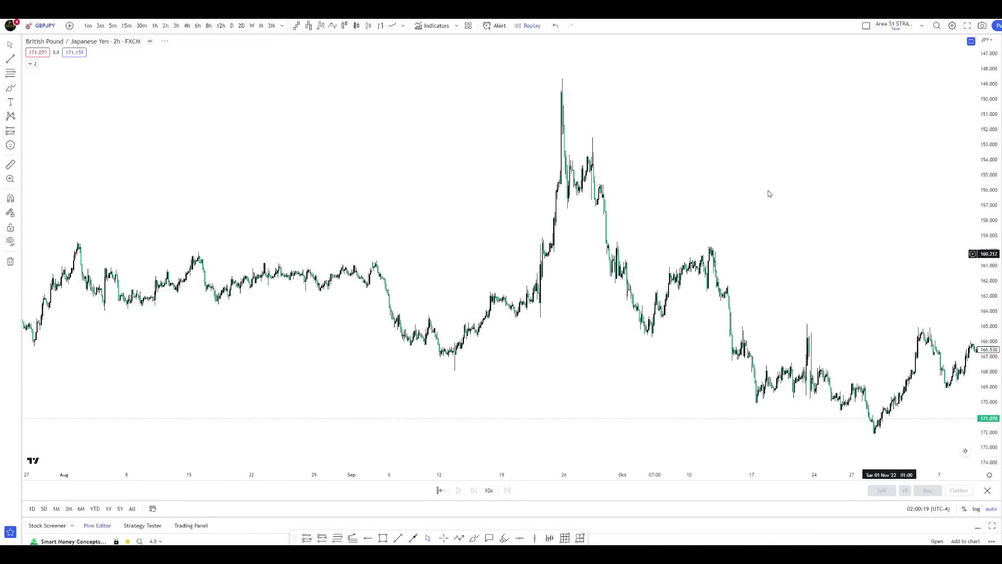
pyautogui.moveTo(838, 346); pyautogui.dragTo(577, 197)
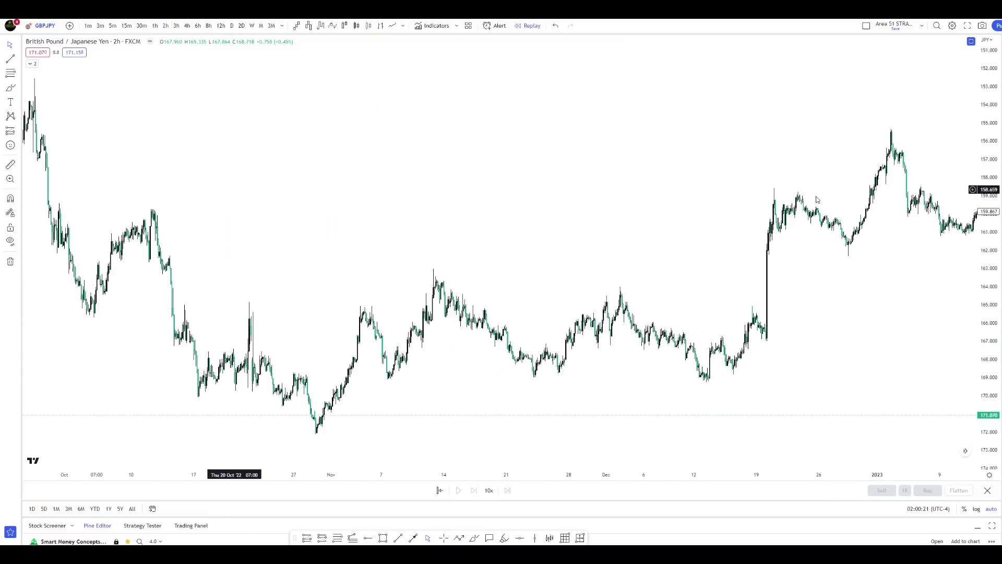
pyautogui.moveTo(757, 203); pyautogui.dragTo(183, 198)
pyautogui.moveTo(590, 204); pyautogui.dragTo(152, 197)
pyautogui.moveTo(464, 334); pyautogui.dragTo(357, 345)
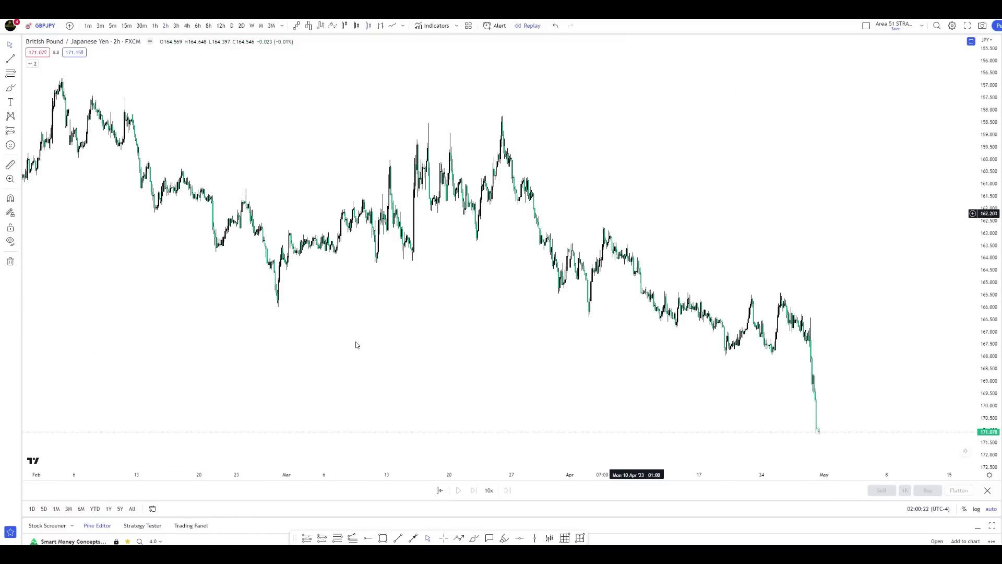
pyautogui.moveTo(120, 277); pyautogui.dragTo(639, 263)
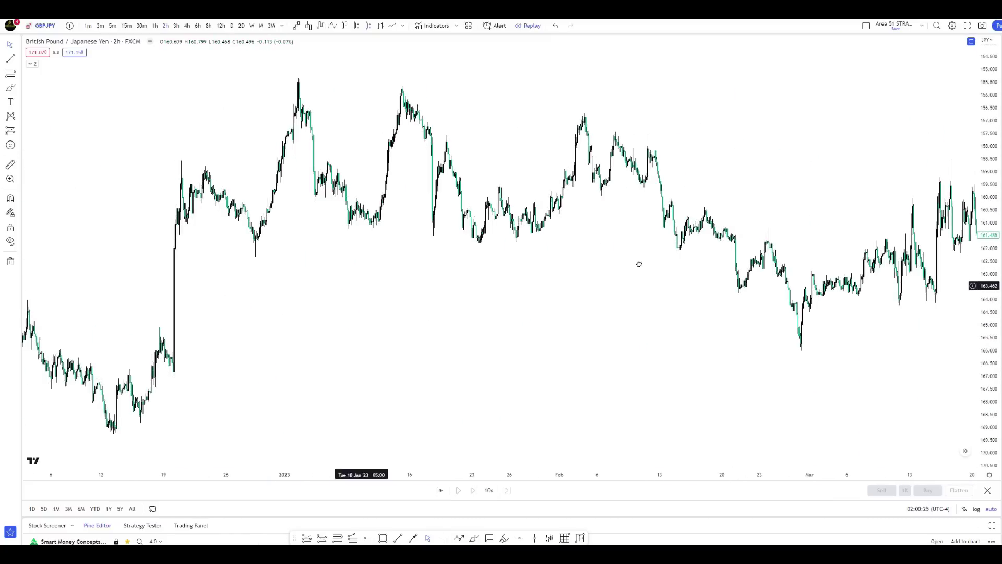
pyautogui.moveTo(359, 268); pyautogui.dragTo(771, 268)
pyautogui.moveTo(586, 272); pyautogui.dragTo(516, 302)
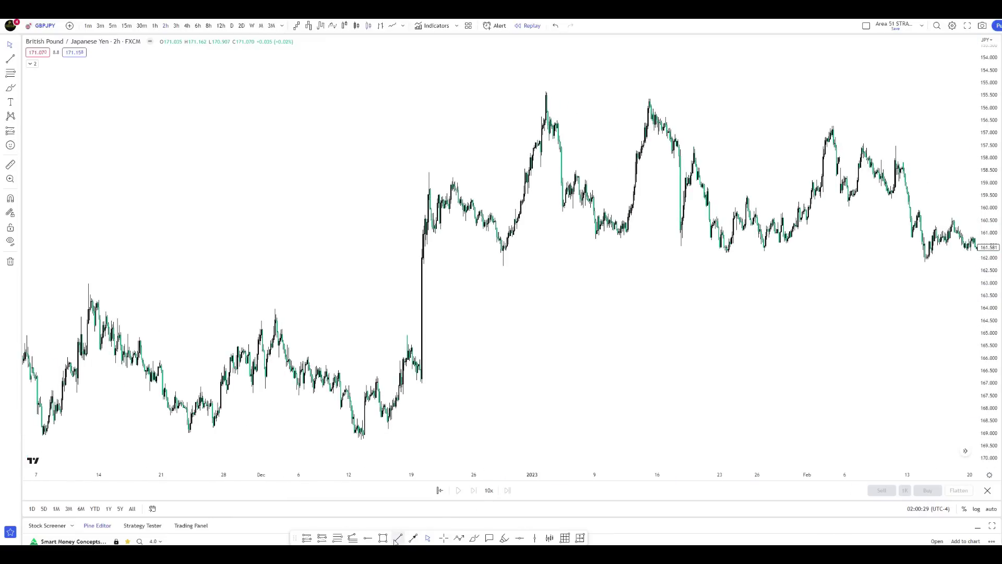
pyautogui.scroll(-8, 476, 457)
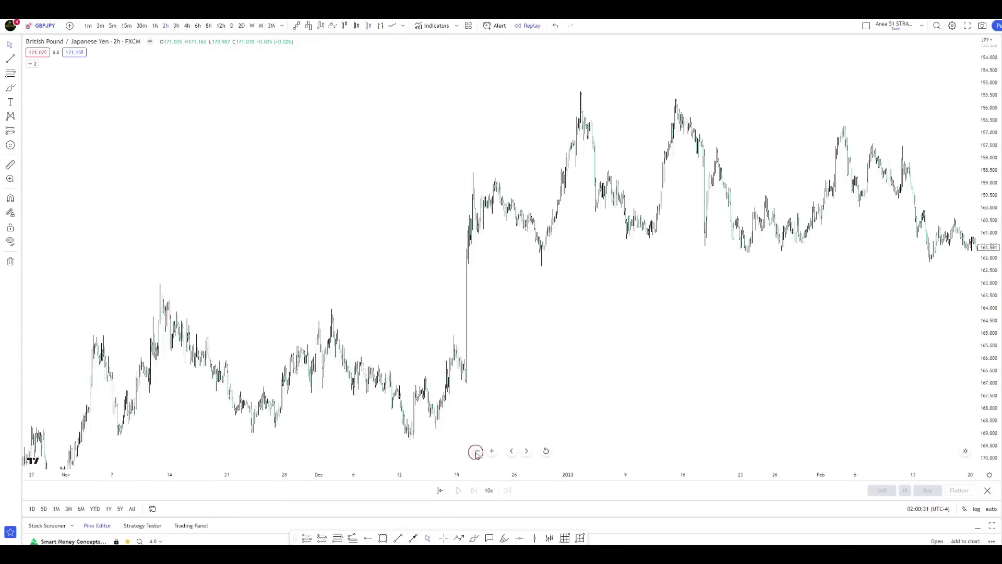
pyautogui.moveTo(692, 356); pyautogui.dragTo(613, 352)
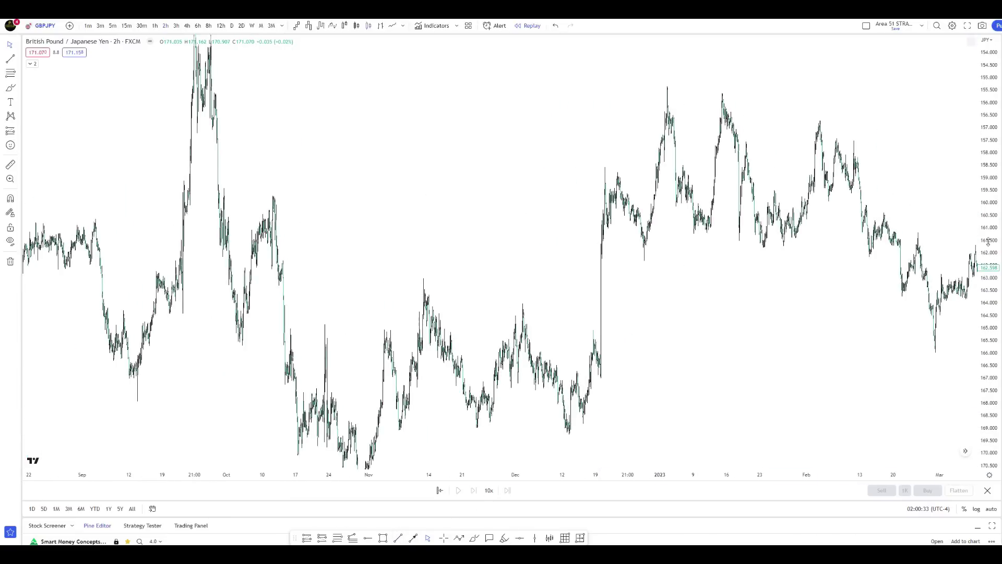
pyautogui.moveTo(823, 334); pyautogui.dragTo(797, 327)
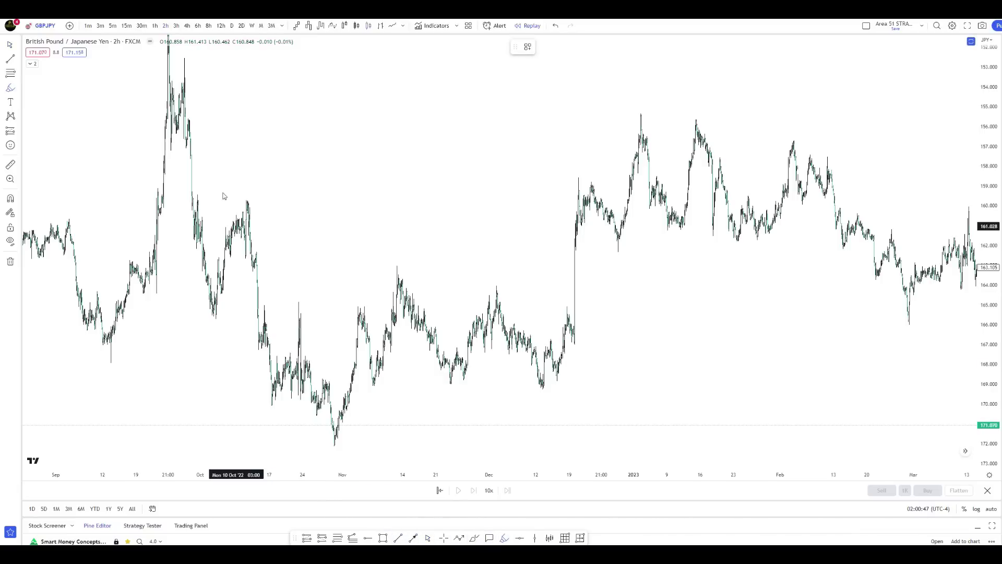
pyautogui.click(183, 56)
# Place red dots on the early-October, mid-October and early-November swing lows
pyautogui.click(213, 320)
pyautogui.click(273, 407)
pyautogui.click(335, 444)
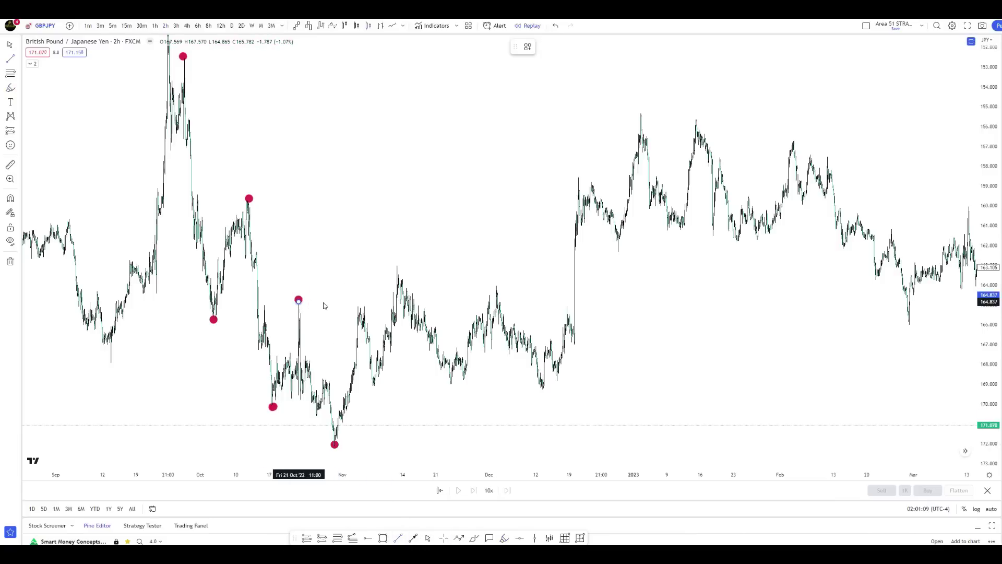
# Draw a line from the late-October high to early November and apply the Choch template
pyautogui.click(323, 305)
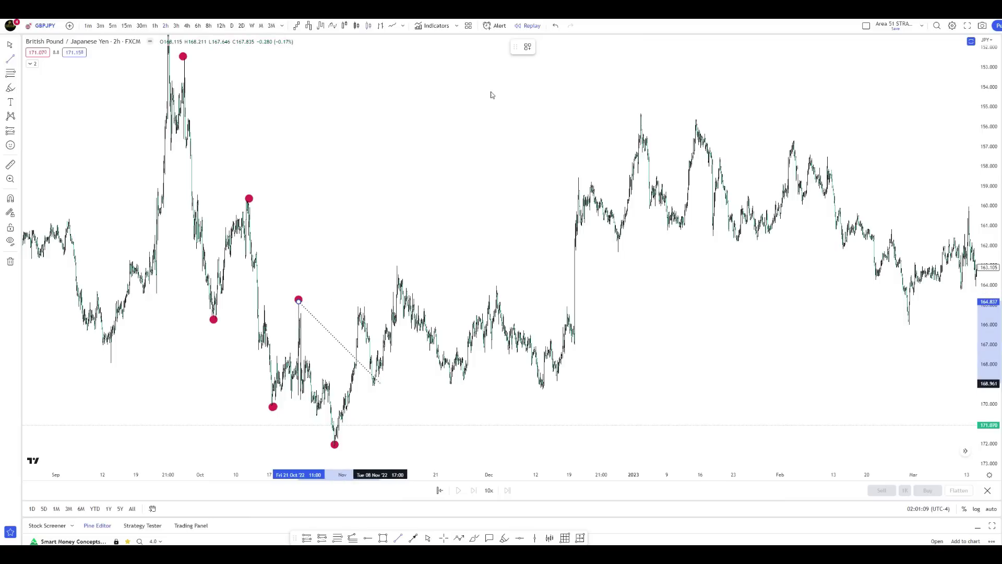
pyautogui.click(383, 299)
pyautogui.click(528, 47)
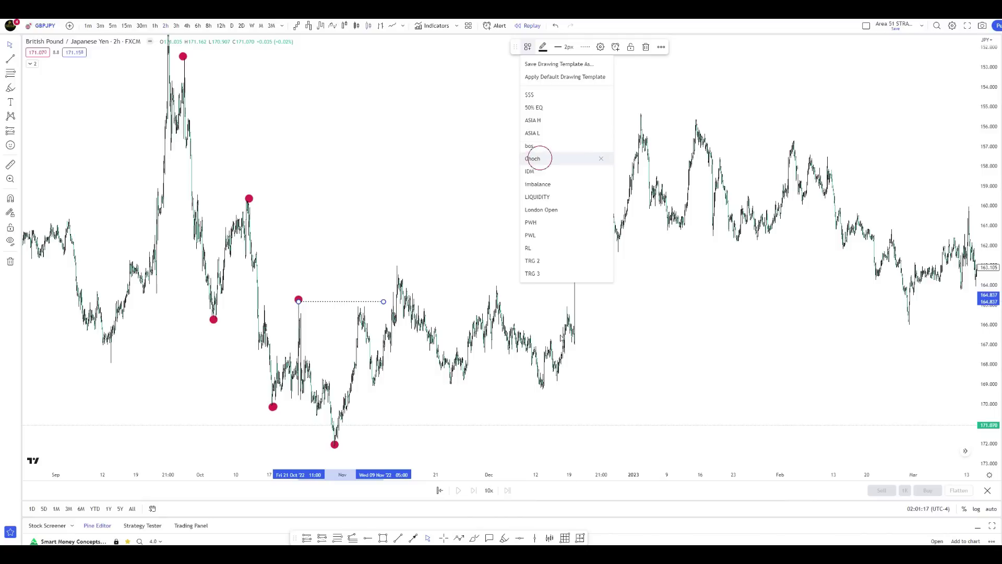
pyautogui.click(533, 158)
# Zoom and pan so the October–November swings and CHoCH line fill the chart with taller candles
pyautogui.moveTo(599, 369); pyautogui.dragTo(741, 366)
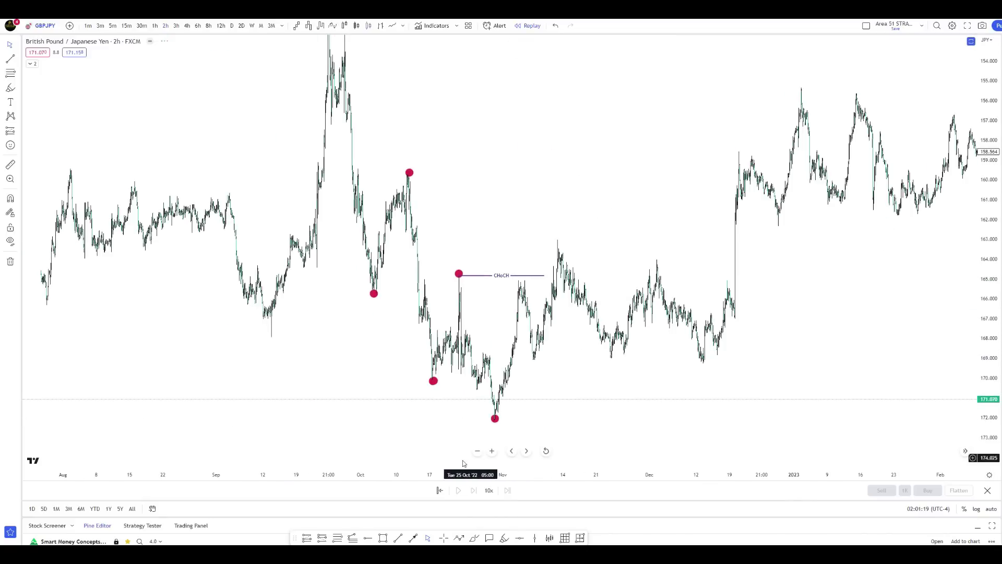
pyautogui.click(491, 451)
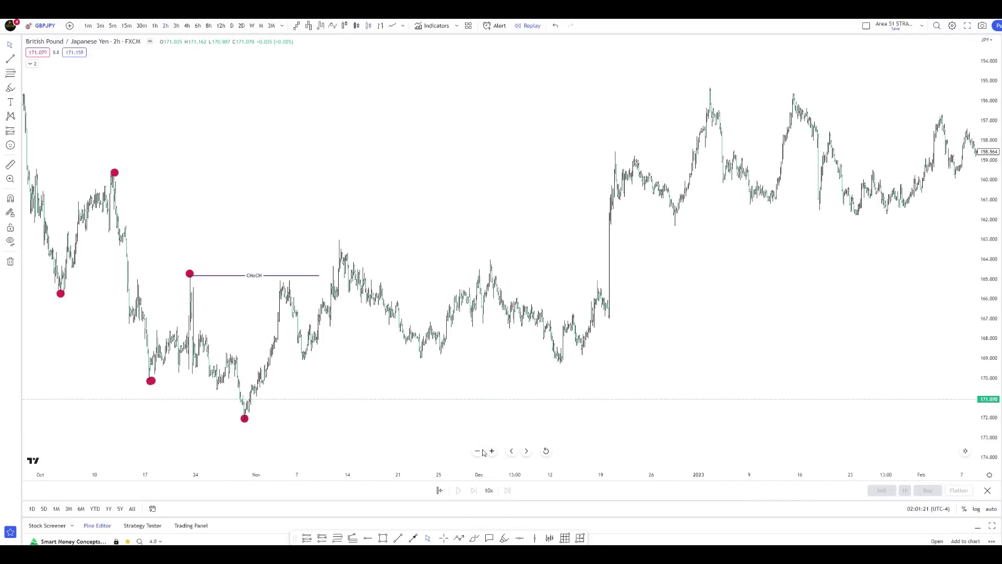
pyautogui.click(491, 450)
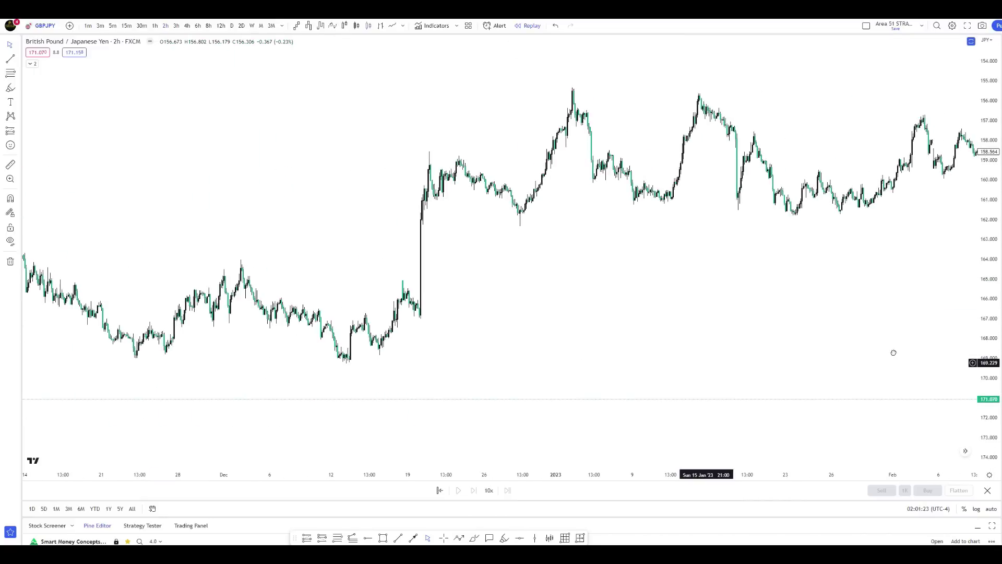
pyautogui.moveTo(130, 373); pyautogui.dragTo(327, 376)
pyautogui.moveTo(256, 355); pyautogui.dragTo(728, 355)
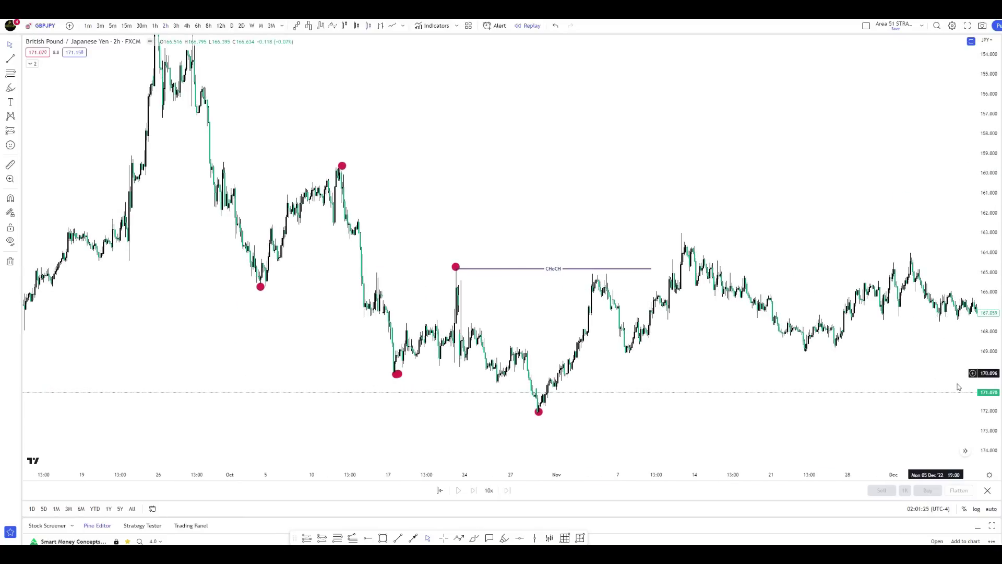
pyautogui.moveTo(986, 363); pyautogui.dragTo(951, 313)
pyautogui.moveTo(729, 376); pyautogui.dragTo(732, 349)
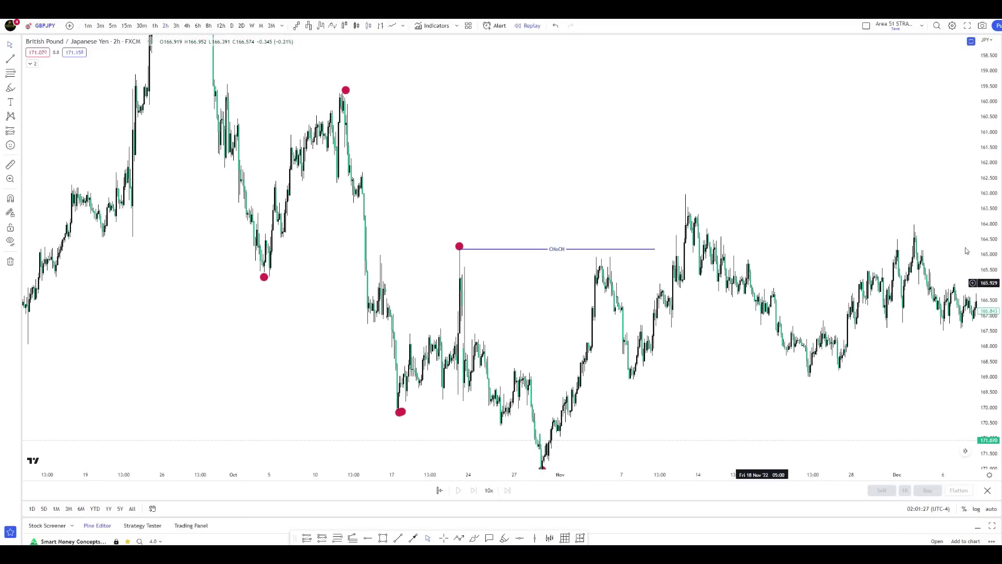
pyautogui.moveTo(990, 247); pyautogui.dragTo(991, 266)
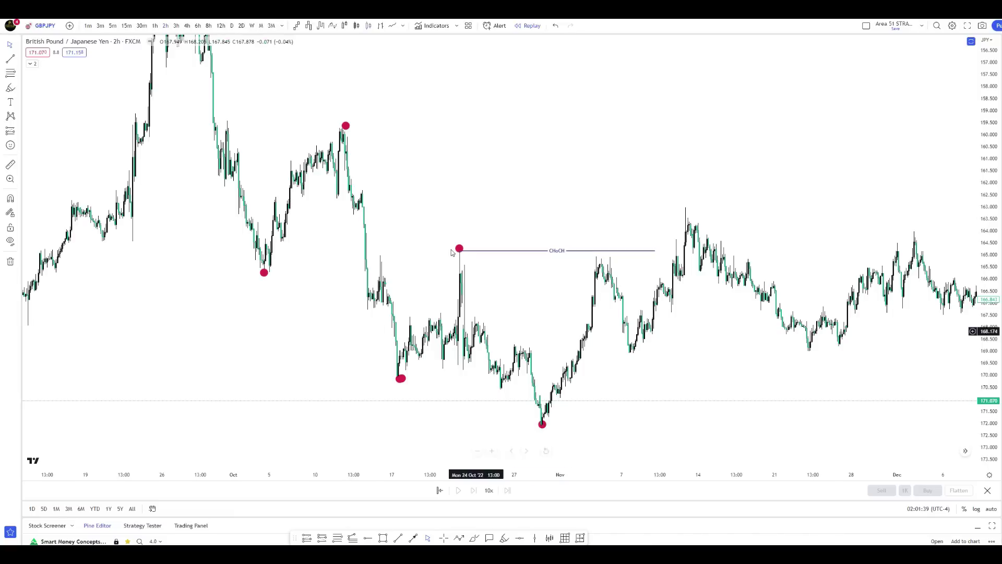
# Draw a pink zone beneath the CHoCH line from its pivot to the break
pyautogui.click(383, 538)
pyautogui.click(458, 273)
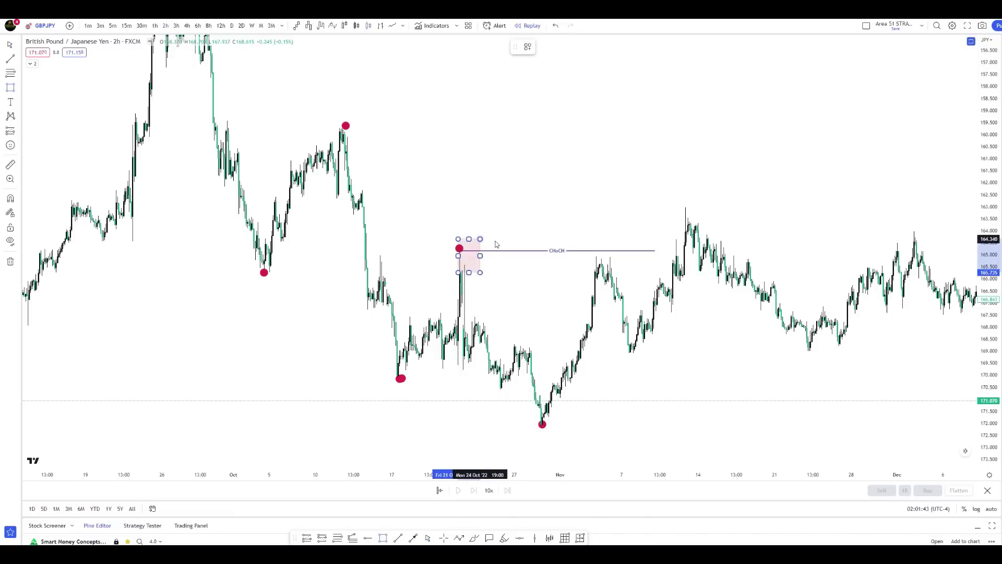
pyautogui.click(606, 255)
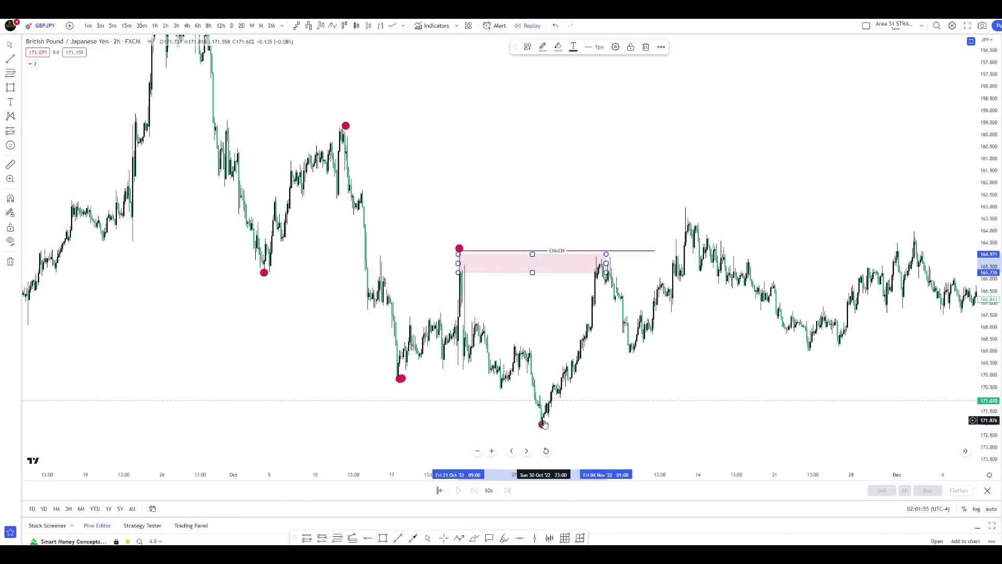
pyautogui.moveTo(704, 354); pyautogui.dragTo(697, 356)
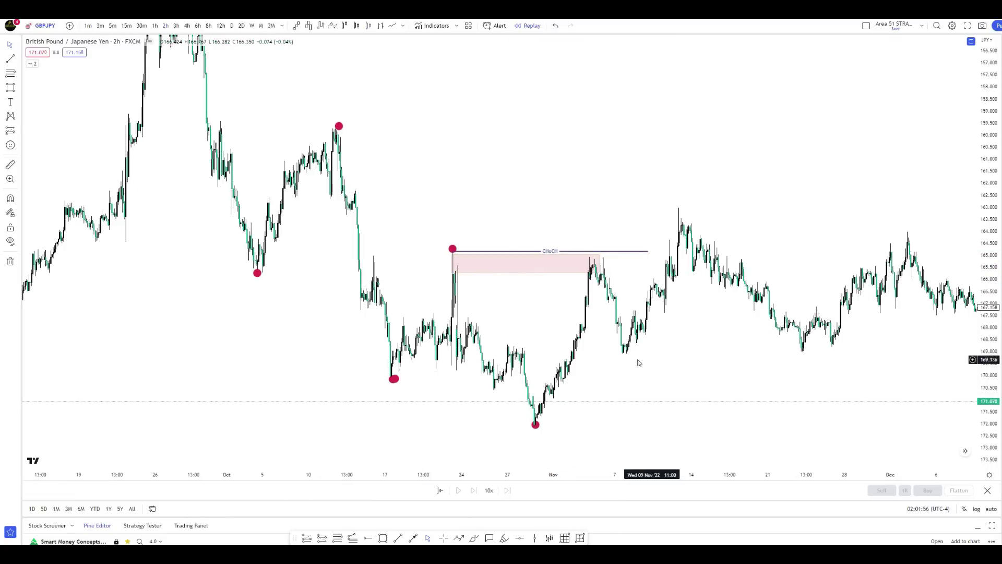
# Sketch red freehand marks at the zone's ends and along the November rally
pyautogui.click(472, 537)
pyautogui.moveTo(459, 252)
pyautogui.mouseDown()
pyautogui.moveTo(450, 264)
pyautogui.moveTo(469, 260)
pyautogui.moveTo(452, 272)
pyautogui.moveTo(479, 275)
pyautogui.mouseUp()
pyautogui.moveTo(624, 349); pyautogui.dragTo(687, 223)
pyautogui.moveTo(595, 264)
pyautogui.mouseDown()
pyautogui.moveTo(643, 253)
pyautogui.moveTo(673, 275)
pyautogui.mouseUp()
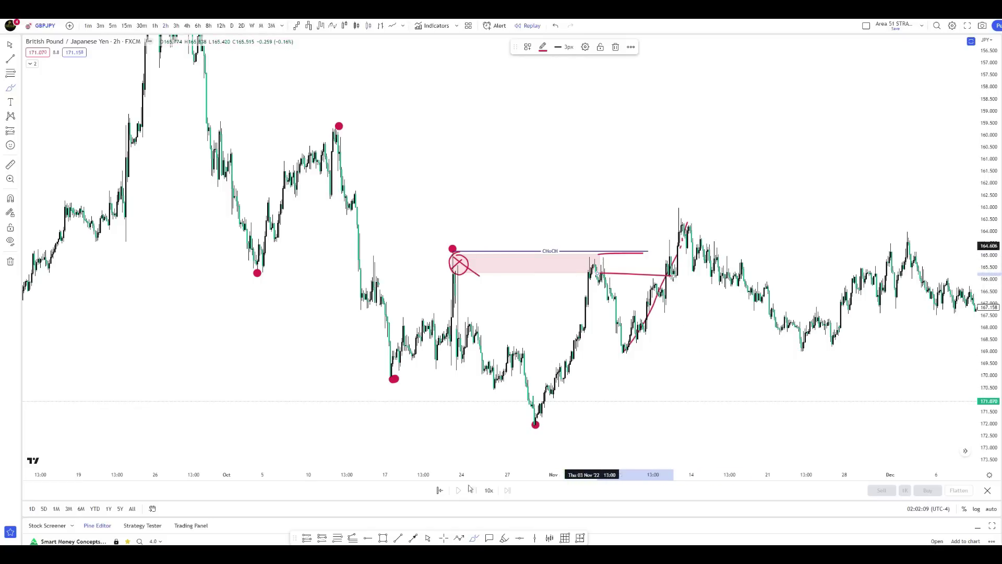
# Undo the brush marks and pink zone, then trace the drop from the CHoCH high to the low in red
pyautogui.click(554, 26)
pyautogui.click(554, 26)
pyautogui.click(554, 26)
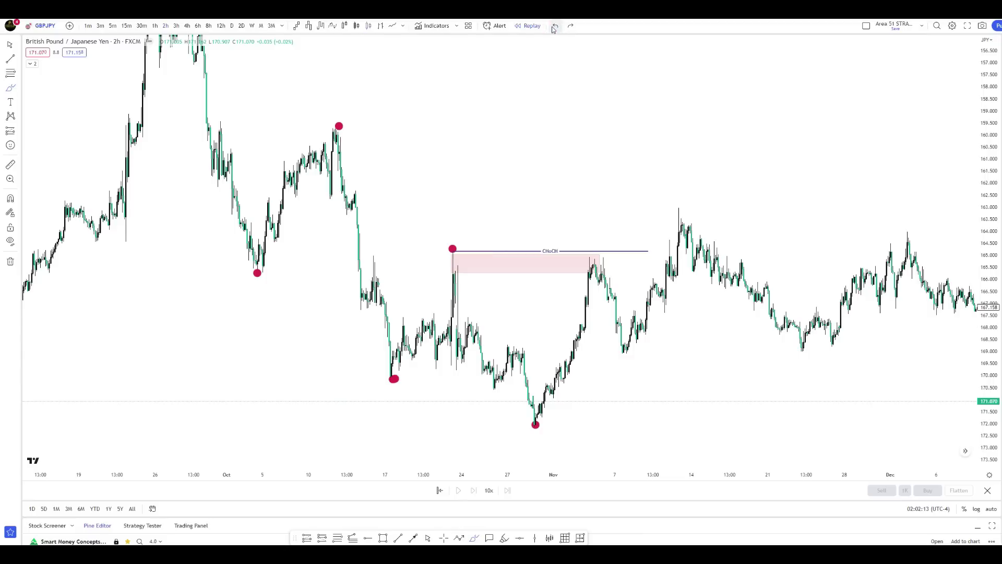
pyautogui.click(554, 27)
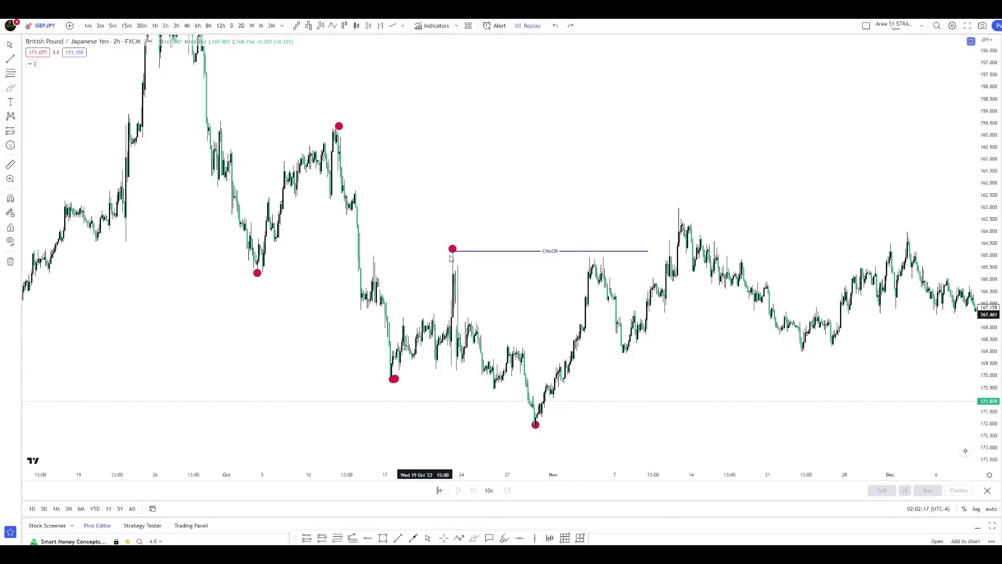
pyautogui.moveTo(454, 254); pyautogui.dragTo(539, 427)
pyautogui.moveTo(595, 287); pyautogui.dragTo(606, 262)
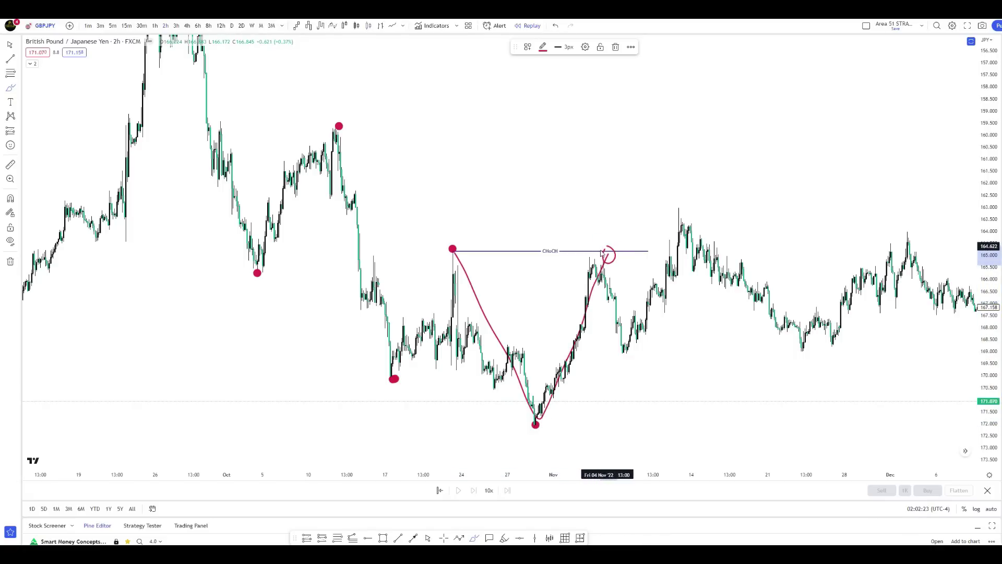
# Circle the CHoCH high, the swing low and the break, and trace the next rally to the higher high
pyautogui.click(452, 251)
pyautogui.click(454, 259)
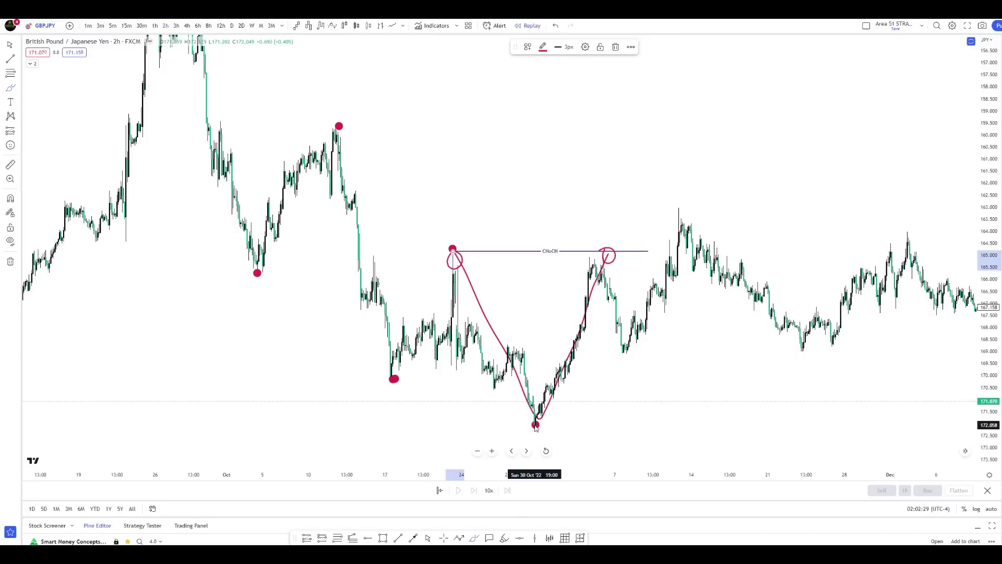
pyautogui.moveTo(537, 421); pyautogui.dragTo(539, 428)
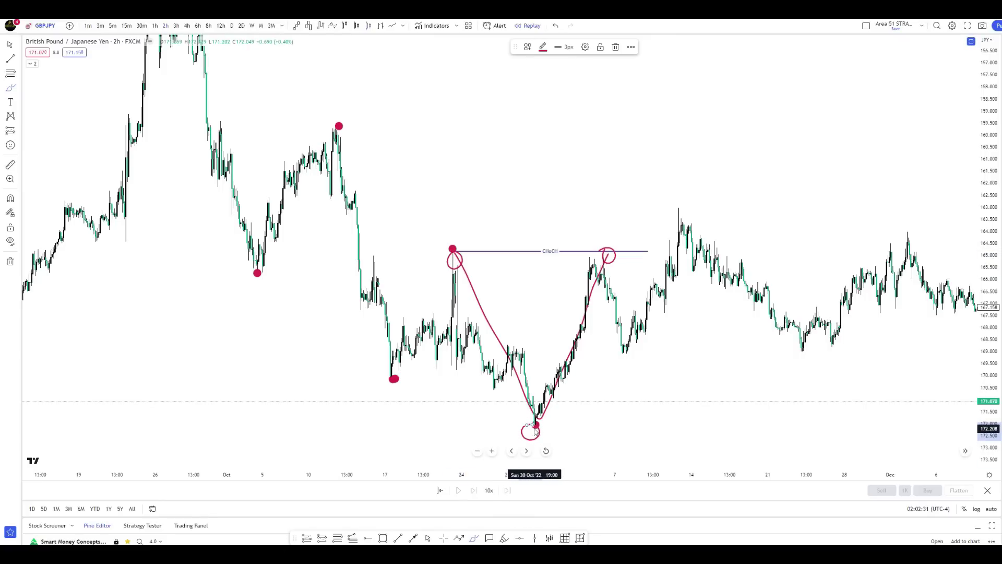
pyautogui.moveTo(604, 248); pyautogui.dragTo(604, 253)
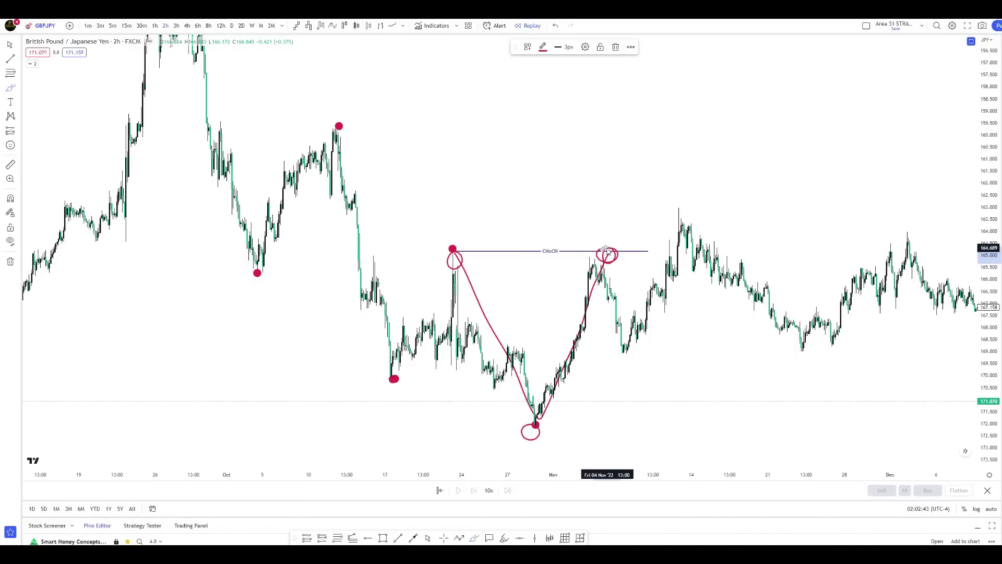
pyautogui.moveTo(627, 355); pyautogui.dragTo(683, 210)
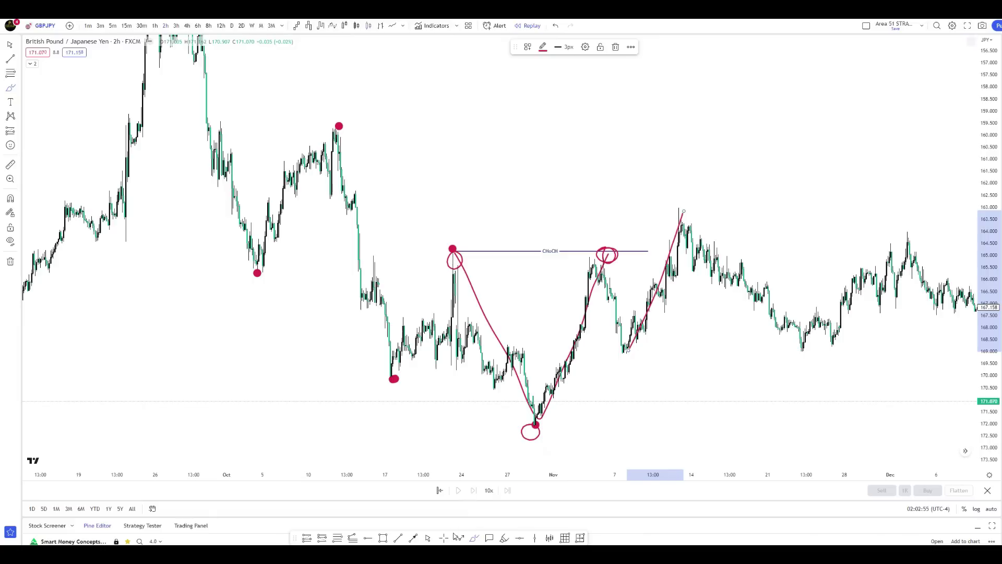
pyautogui.moveTo(738, 362); pyautogui.dragTo(530, 363)
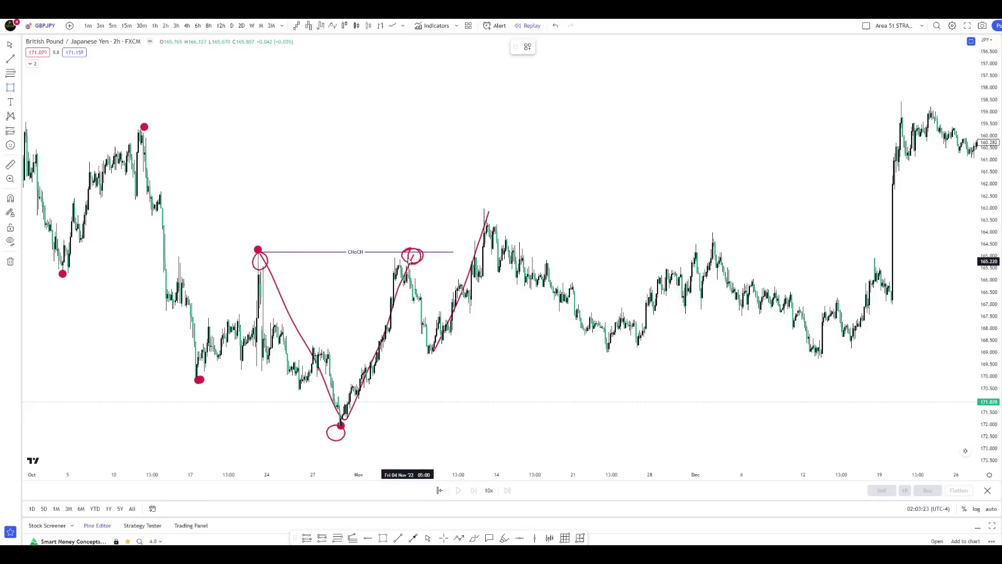
# Draw a short line from the CHoCH break and a pink zone anchored at the 7 Nov low
pyautogui.moveTo(407, 258); pyautogui.dragTo(475, 259)
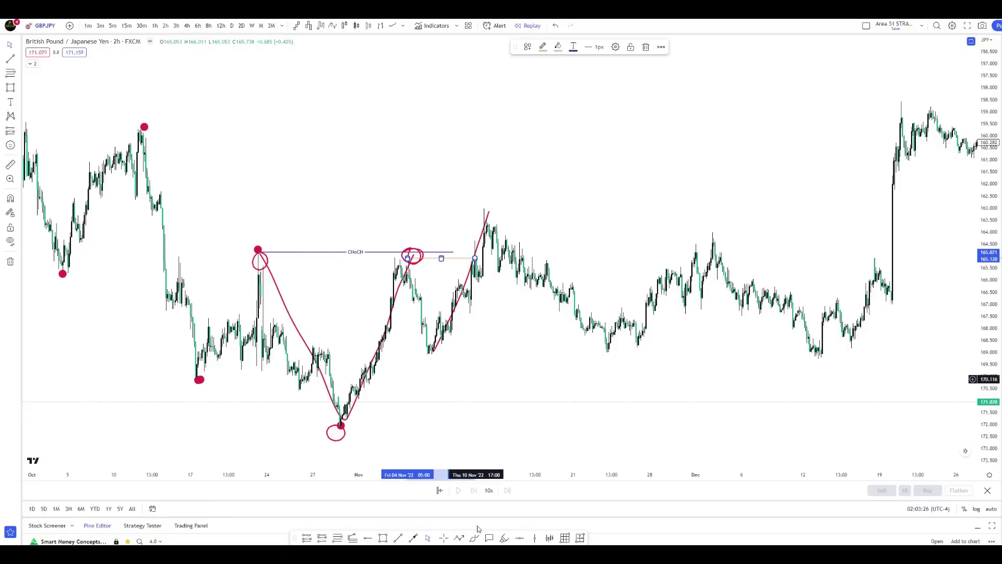
pyautogui.click(381, 537)
pyautogui.moveTo(433, 343)
pyautogui.mouseDown()
pyautogui.moveTo(555, 365)
pyautogui.moveTo(670, 363)
pyautogui.mouseUp()
pyautogui.click(745, 365)
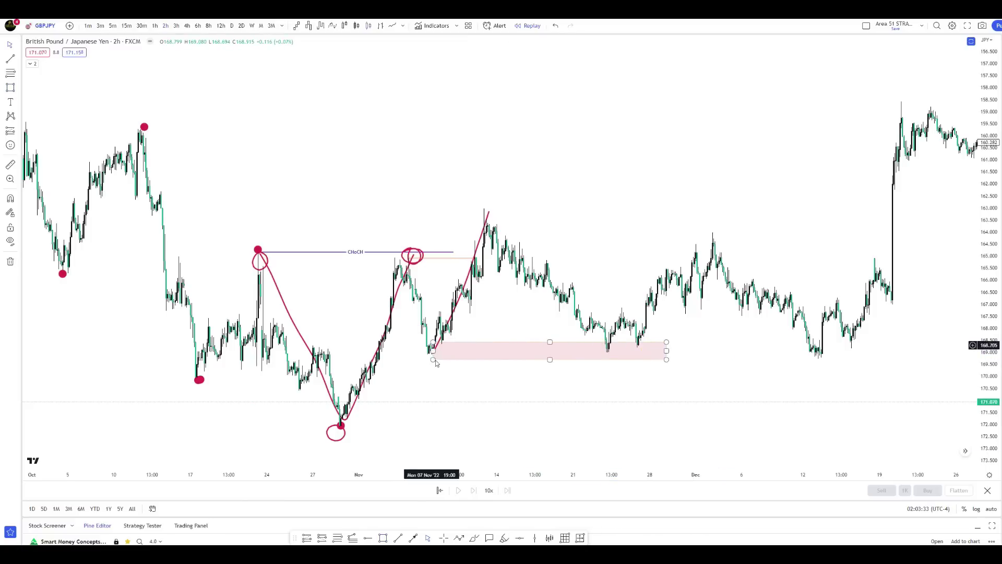
pyautogui.click(433, 360)
pyautogui.moveTo(432, 359); pyautogui.dragTo(424, 355)
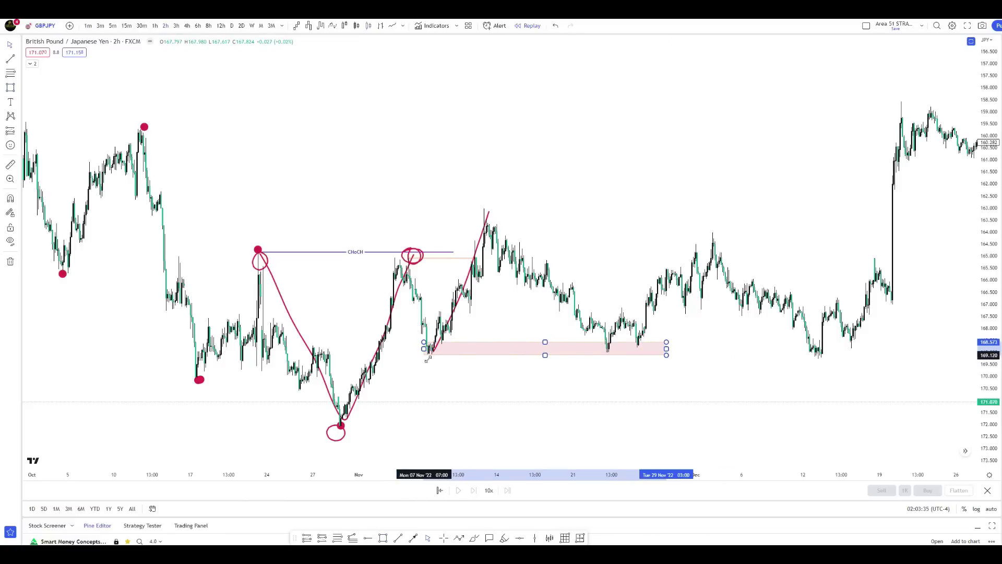
pyautogui.click(665, 419)
# Circle the pullback low and the new swing high in red
pyautogui.moveTo(729, 356); pyautogui.dragTo(673, 363)
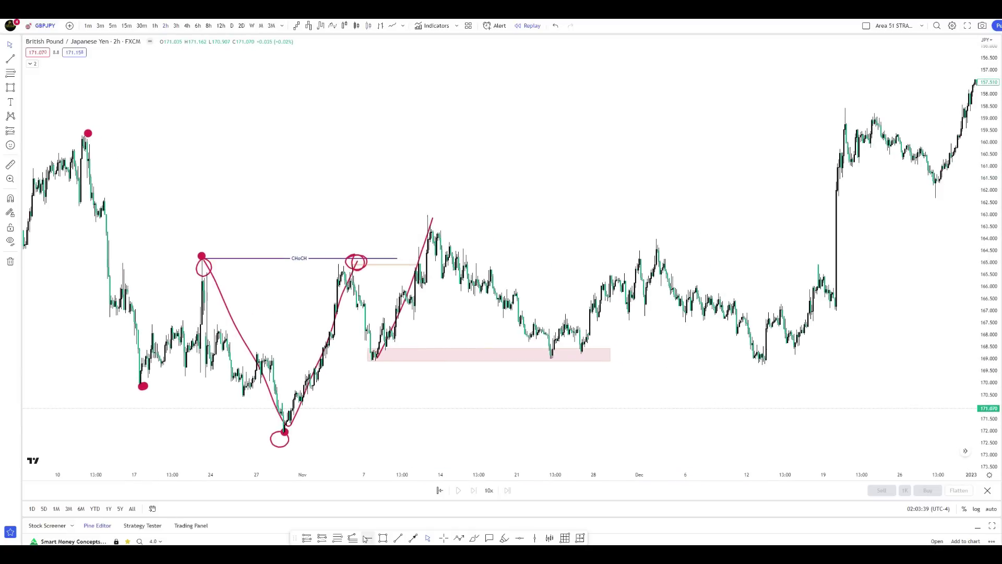
pyautogui.click(472, 537)
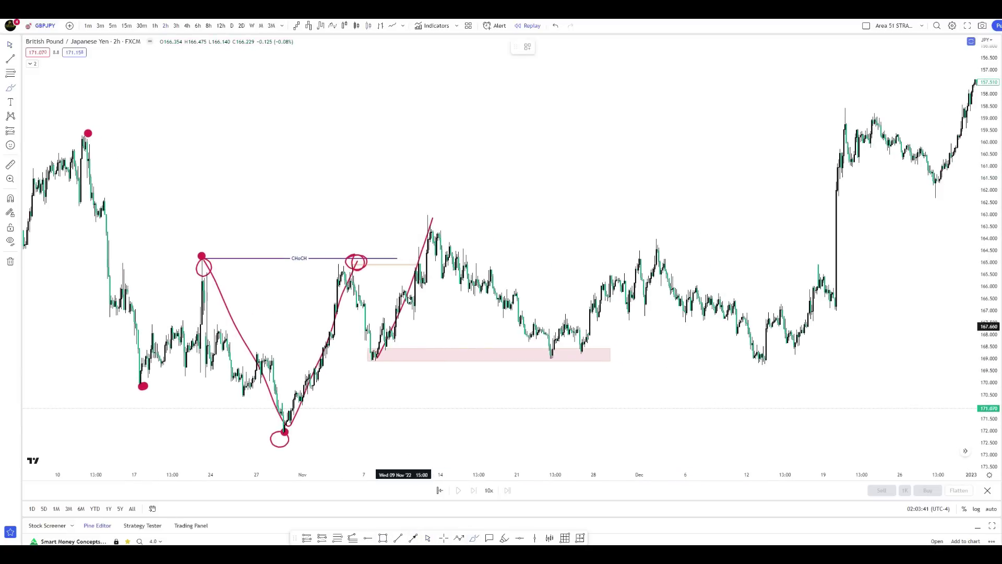
pyautogui.moveTo(426, 278); pyautogui.dragTo(424, 285)
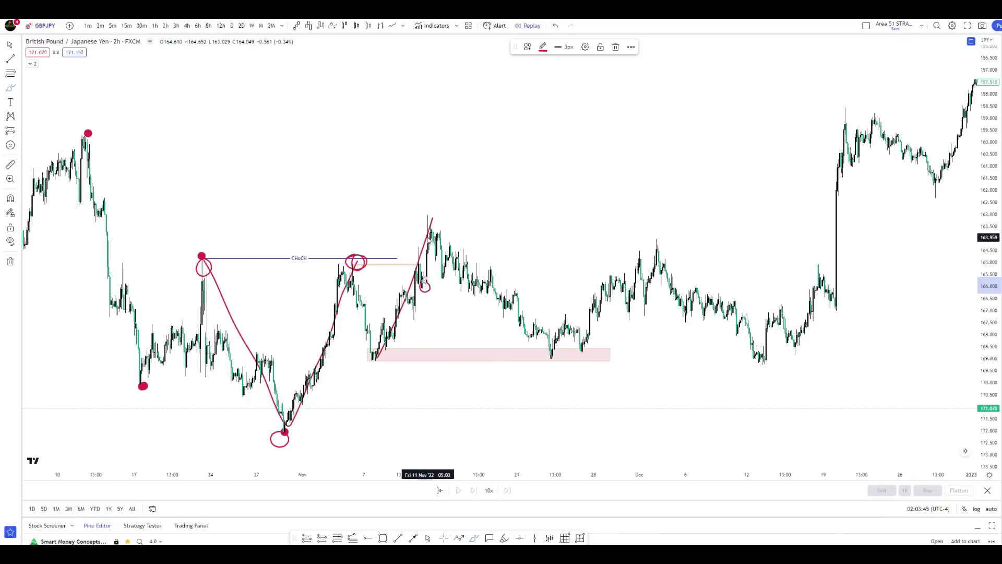
pyautogui.moveTo(425, 213)
pyautogui.mouseDown()
pyautogui.moveTo(437, 214)
pyautogui.moveTo(424, 212)
pyautogui.mouseUp()
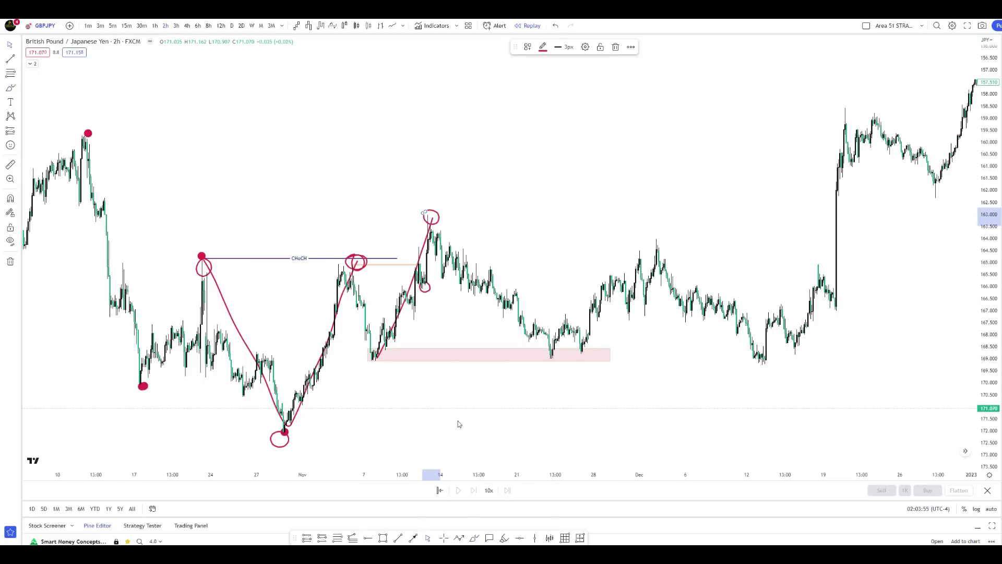
# Zoom in on the November rally and move the pink zone's top-left corner onto the 7 Nov low
pyautogui.moveTo(366, 433); pyautogui.dragTo(642, 417)
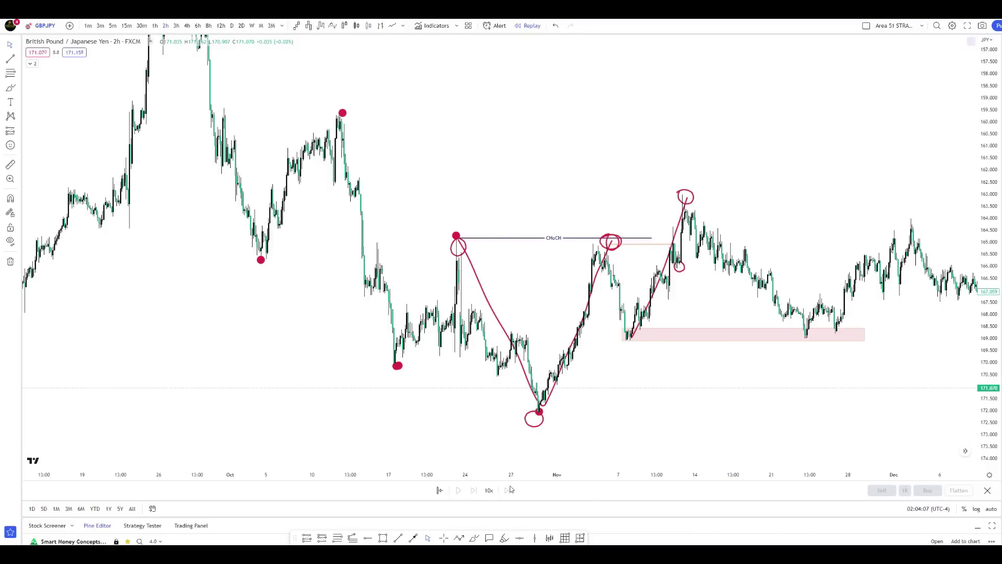
pyautogui.click(491, 450)
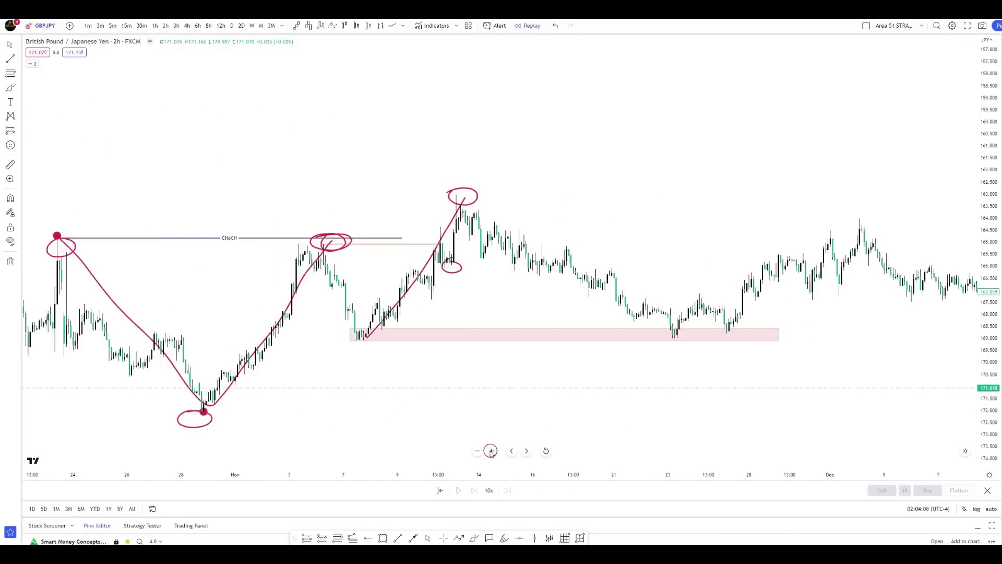
pyautogui.moveTo(297, 398); pyautogui.dragTo(586, 392)
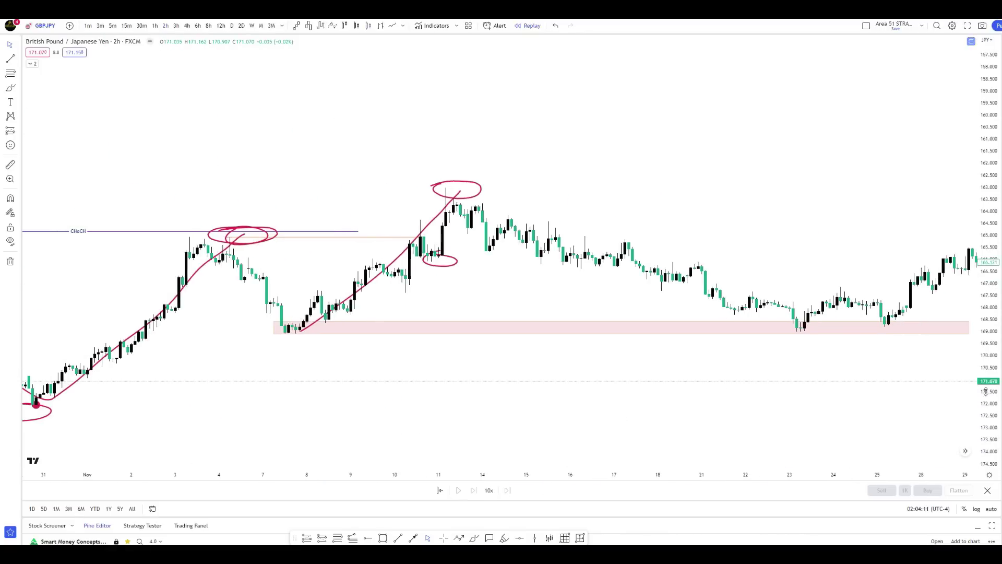
pyautogui.moveTo(509, 308); pyautogui.dragTo(519, 291)
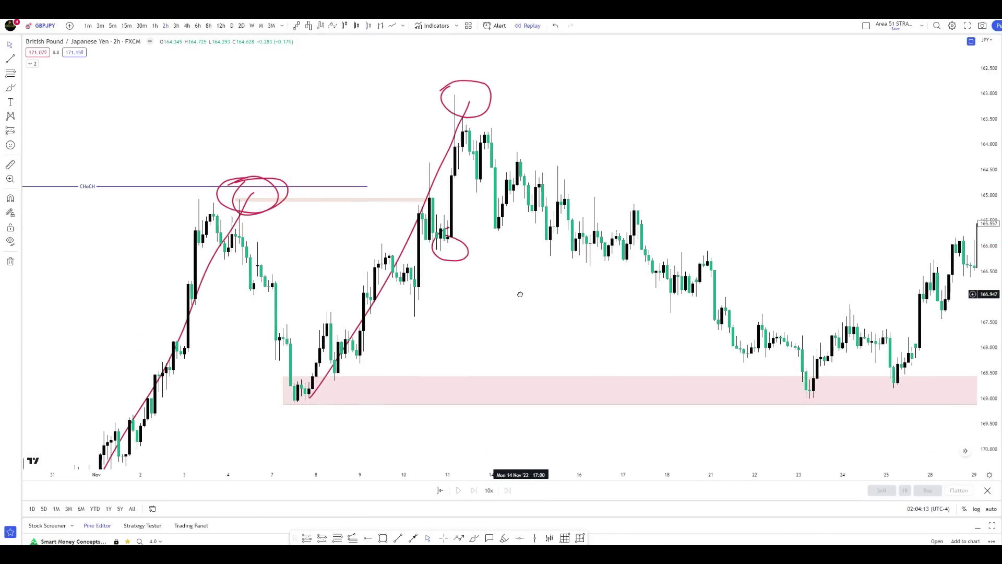
pyautogui.moveTo(284, 376)
pyautogui.mouseDown()
pyautogui.moveTo(309, 376)
pyautogui.moveTo(302, 401)
pyautogui.mouseUp()
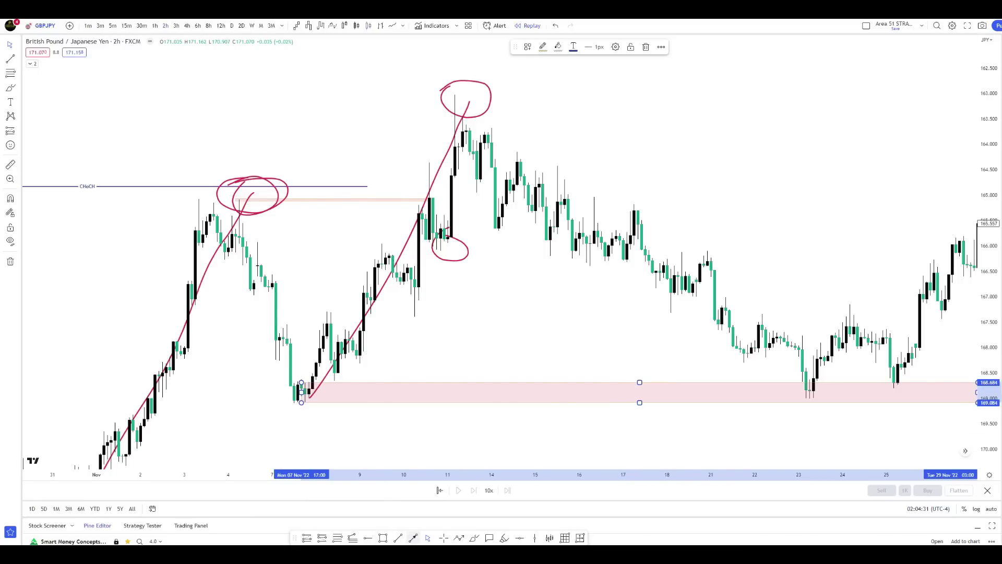
# Circle the low candle at the pink zone's left edge in red
pyautogui.click(396, 460)
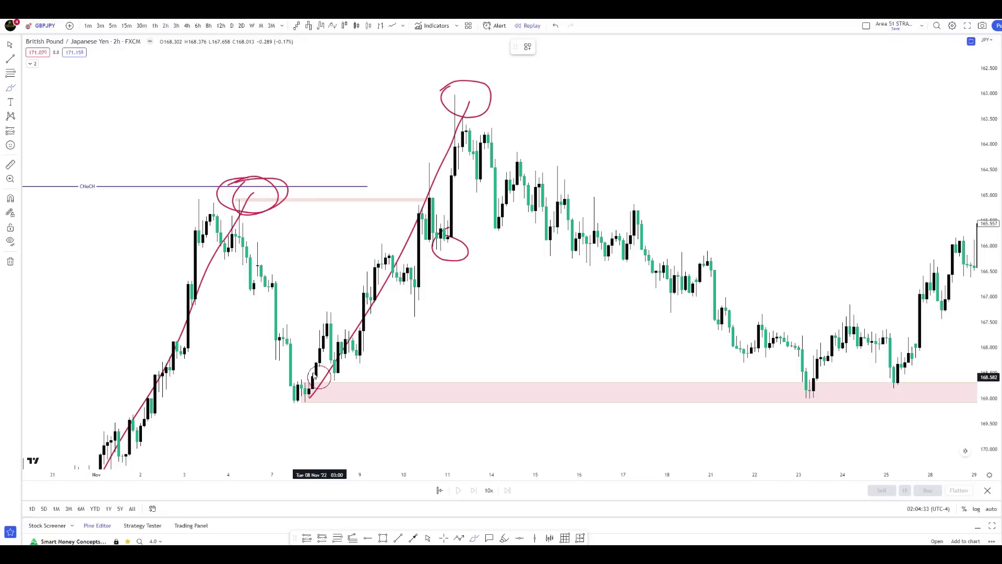
pyautogui.moveTo(314, 376); pyautogui.dragTo(317, 375)
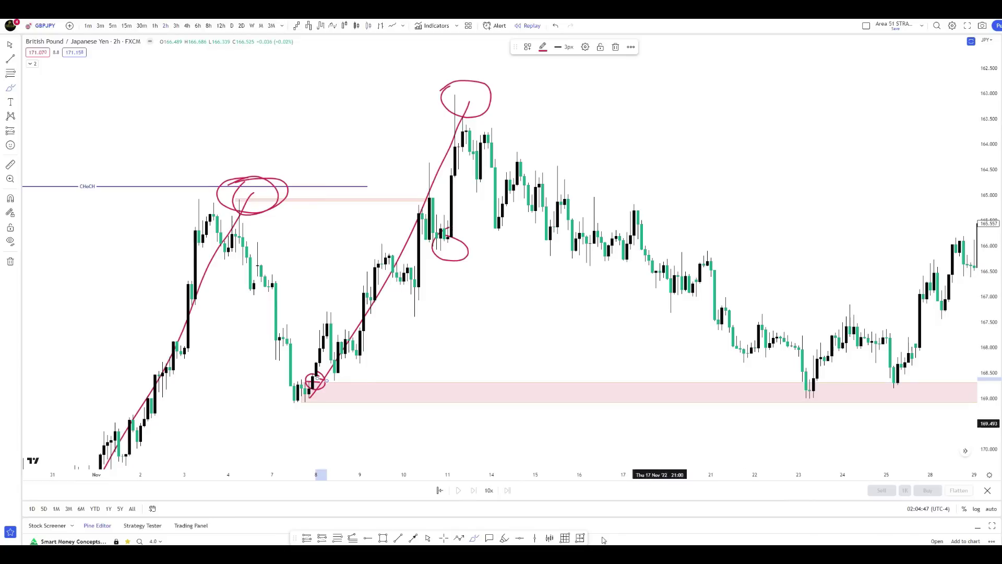
pyautogui.click(502, 538)
# Dot each swing high and low of the post-11 Nov decline in red, then begin a pink zone at the top high
pyautogui.click(487, 126)
pyautogui.click(517, 148)
pyautogui.click(550, 256)
pyautogui.click(558, 163)
pyautogui.click(587, 267)
pyautogui.click(591, 193)
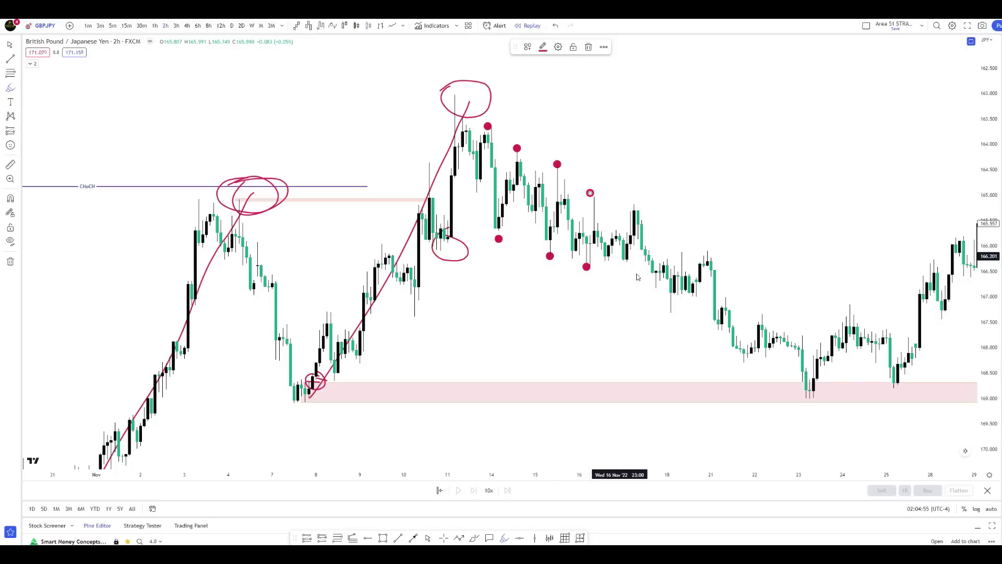
pyautogui.click(707, 253)
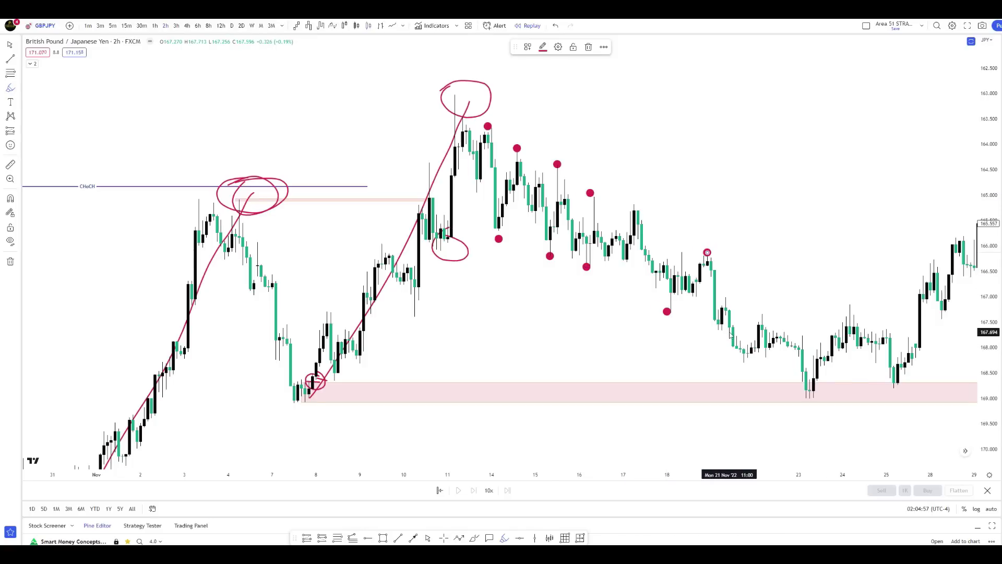
pyautogui.click(747, 361)
pyautogui.click(762, 315)
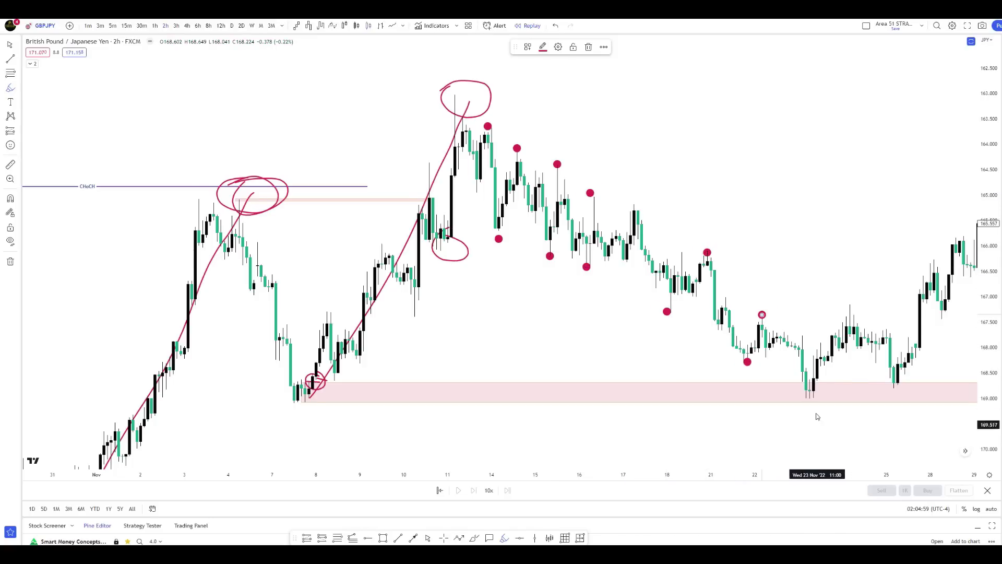
pyautogui.click(809, 396)
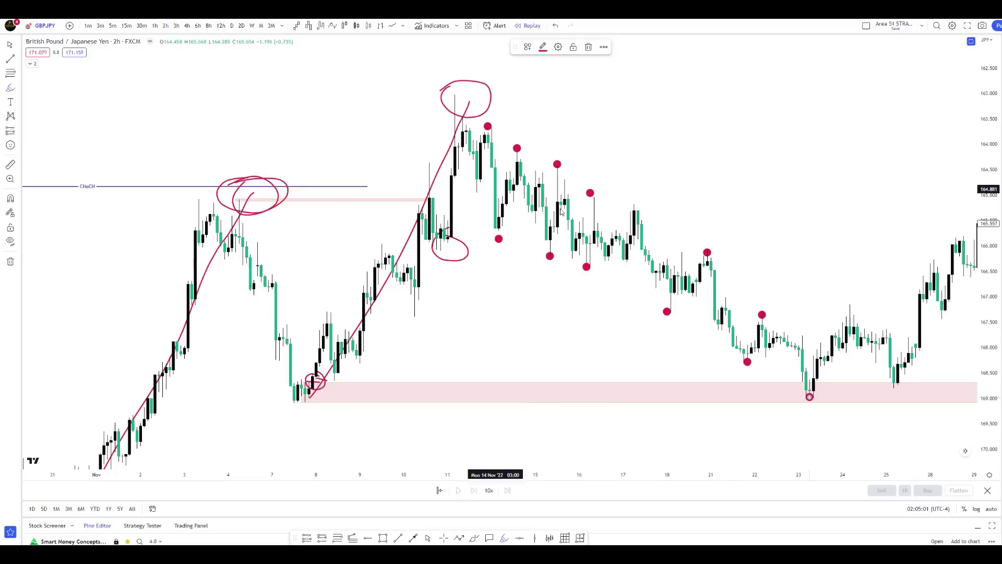
pyautogui.click(384, 539)
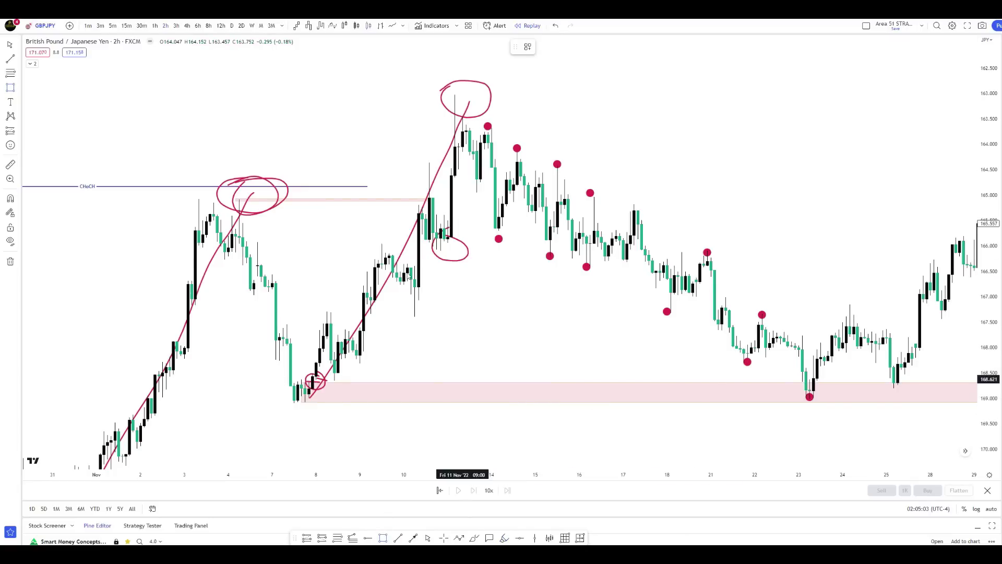
pyautogui.click(488, 152)
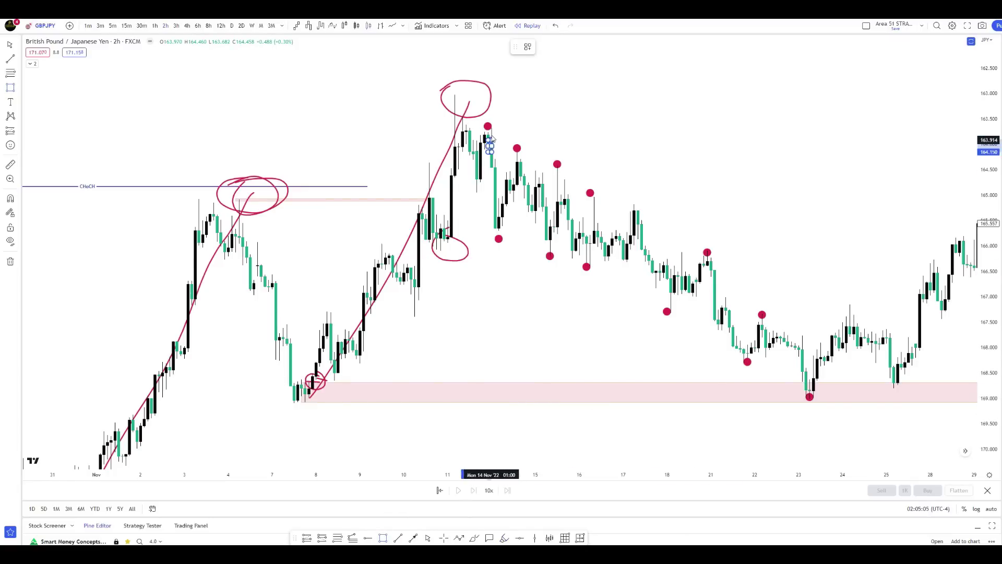
# Draw pink zones over the first three lower highs of the decline
pyautogui.click(594, 133)
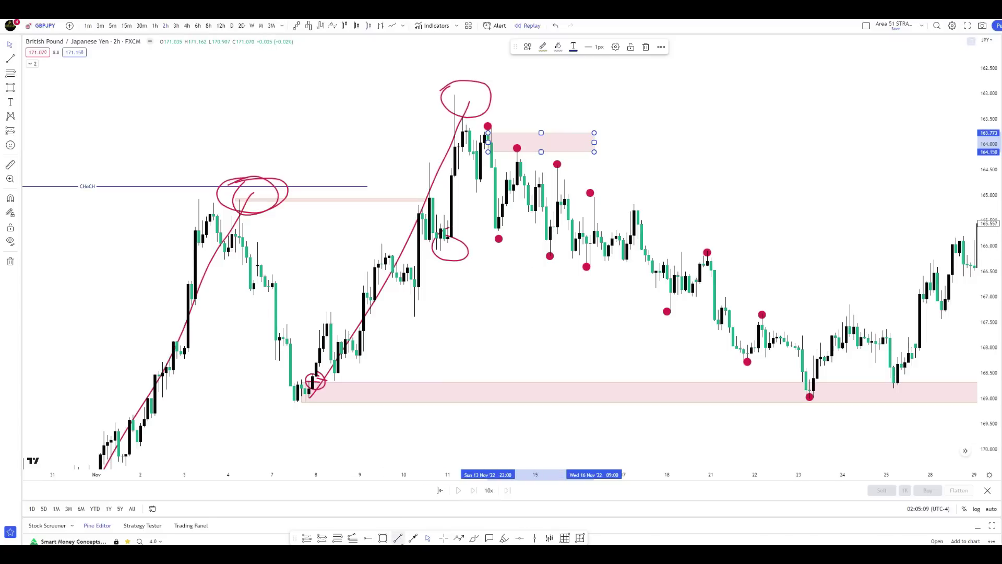
pyautogui.click(383, 538)
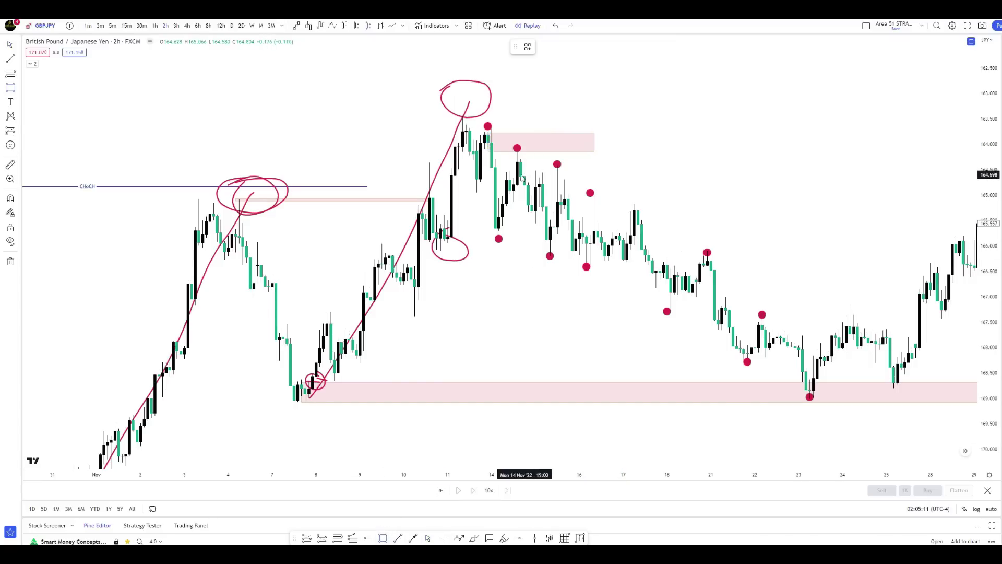
pyautogui.moveTo(521, 176); pyautogui.dragTo(612, 151)
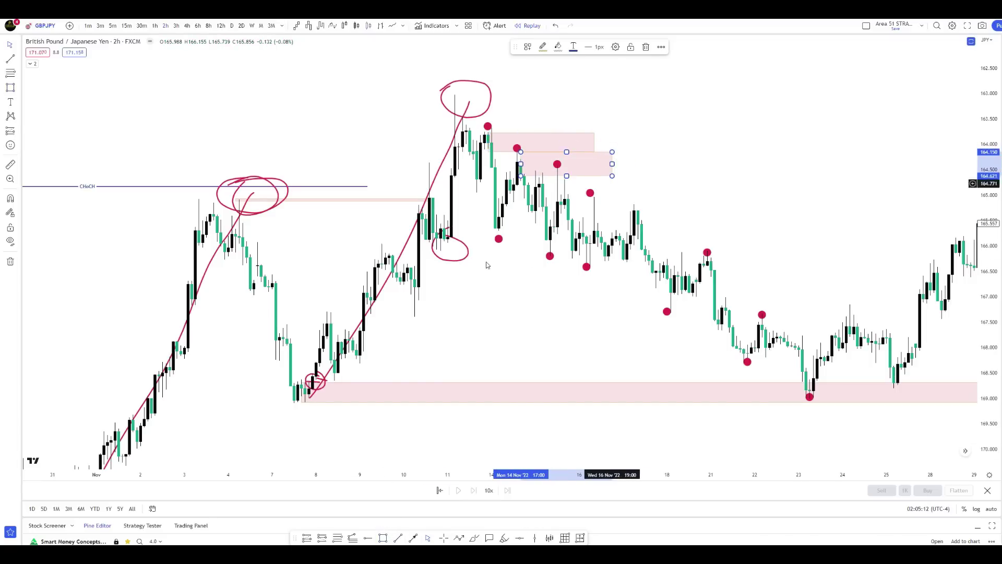
pyautogui.click(384, 538)
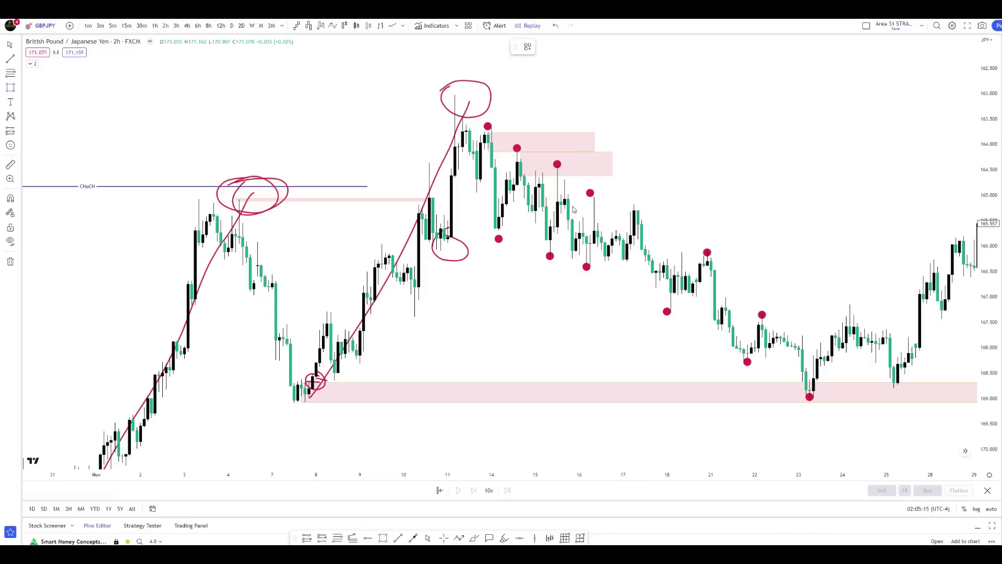
pyautogui.moveTo(566, 207)
pyautogui.mouseDown()
pyautogui.moveTo(599, 171)
pyautogui.moveTo(641, 179)
pyautogui.mouseUp()
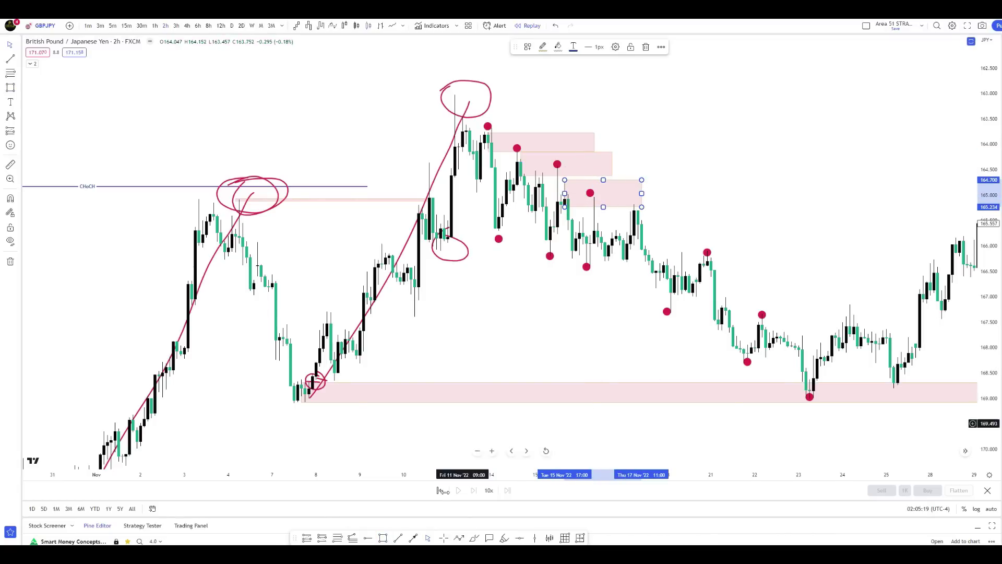
pyautogui.click(622, 323)
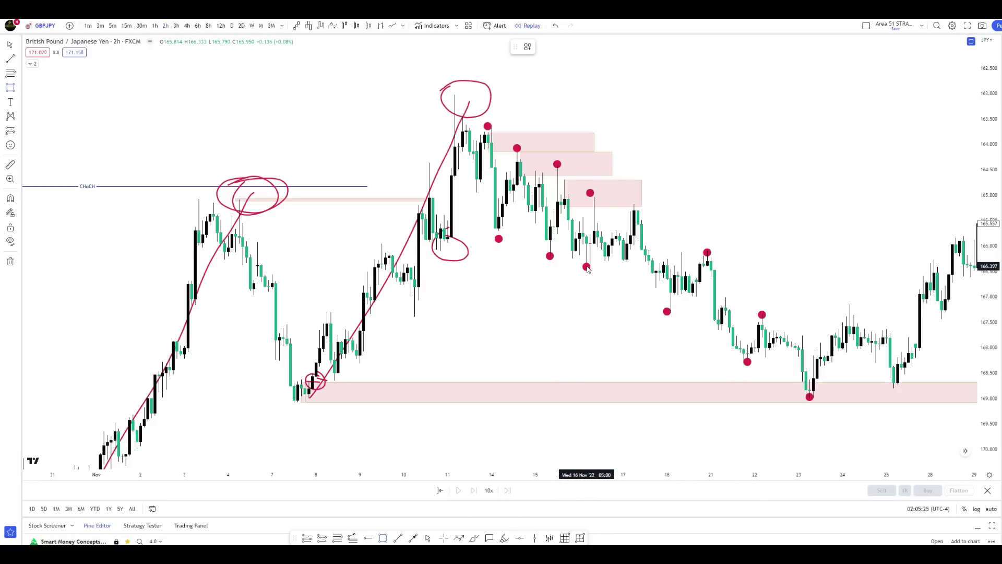
# Draw a short line at the 16 Nov swing low and a pink zone at the Nov 20 high
pyautogui.moveTo(586, 267); pyautogui.dragTo(656, 267)
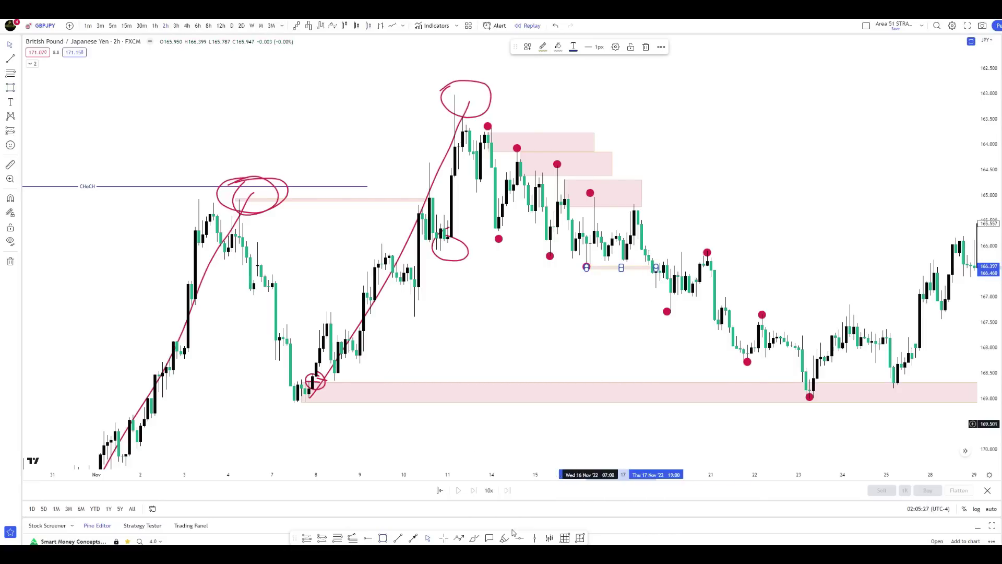
pyautogui.click(644, 265)
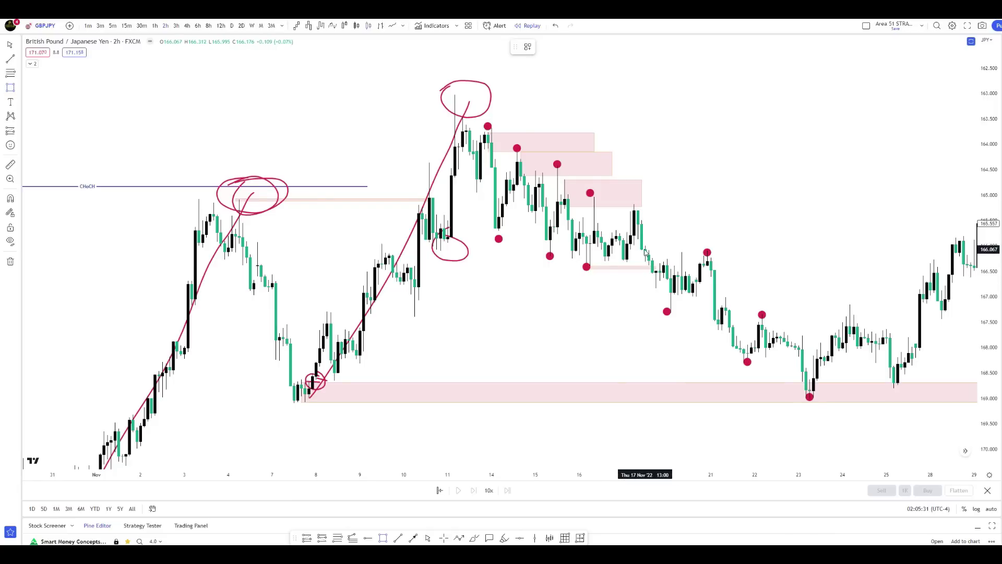
pyautogui.moveTo(645, 243)
pyautogui.mouseDown()
pyautogui.moveTo(741, 230)
pyautogui.moveTo(747, 255)
pyautogui.moveTo(712, 239)
pyautogui.mouseUp()
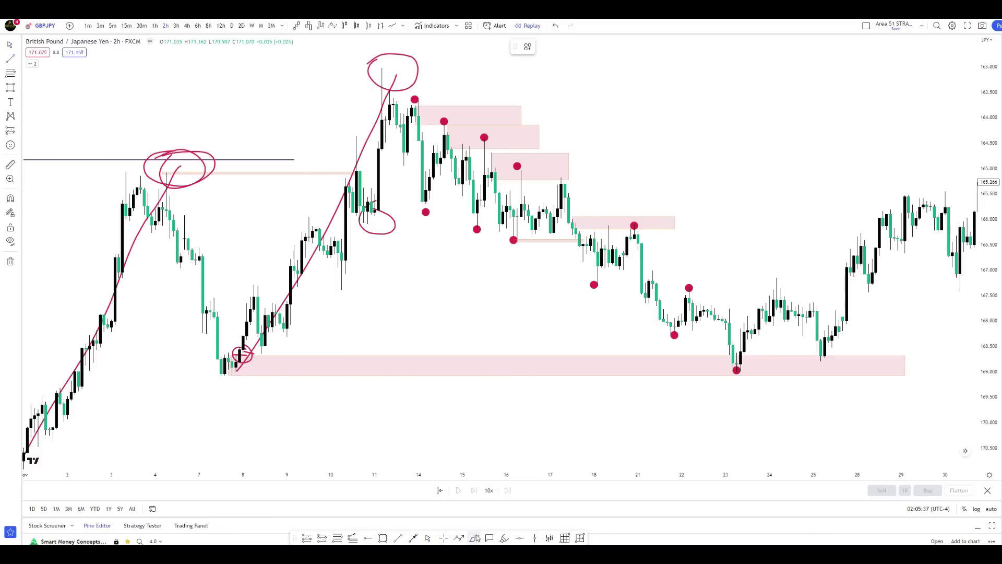
# Draw a red stroke from the Nov 18 low and a pink zone at the next lower high
pyautogui.moveTo(594, 286); pyautogui.dragTo(645, 292)
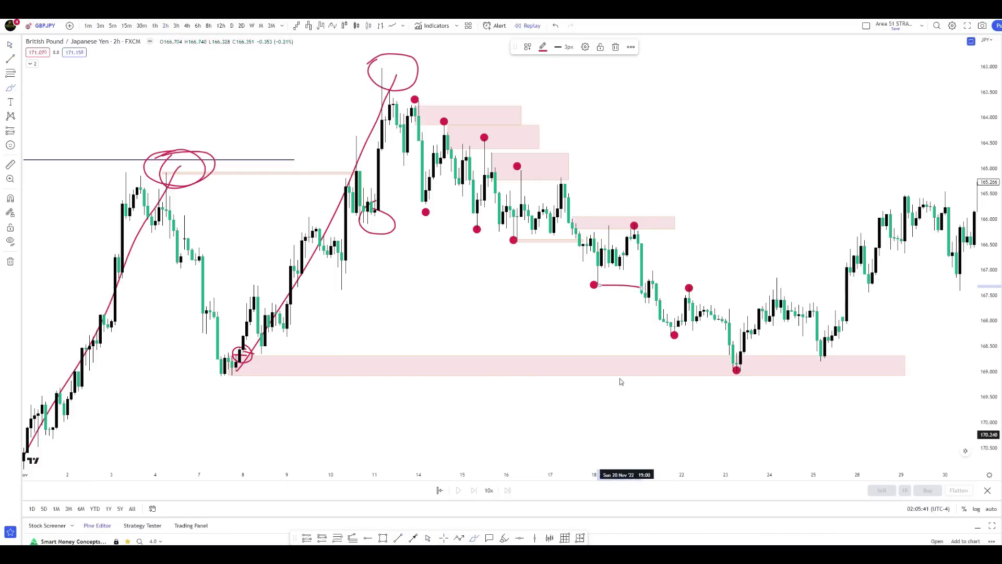
pyautogui.click(384, 538)
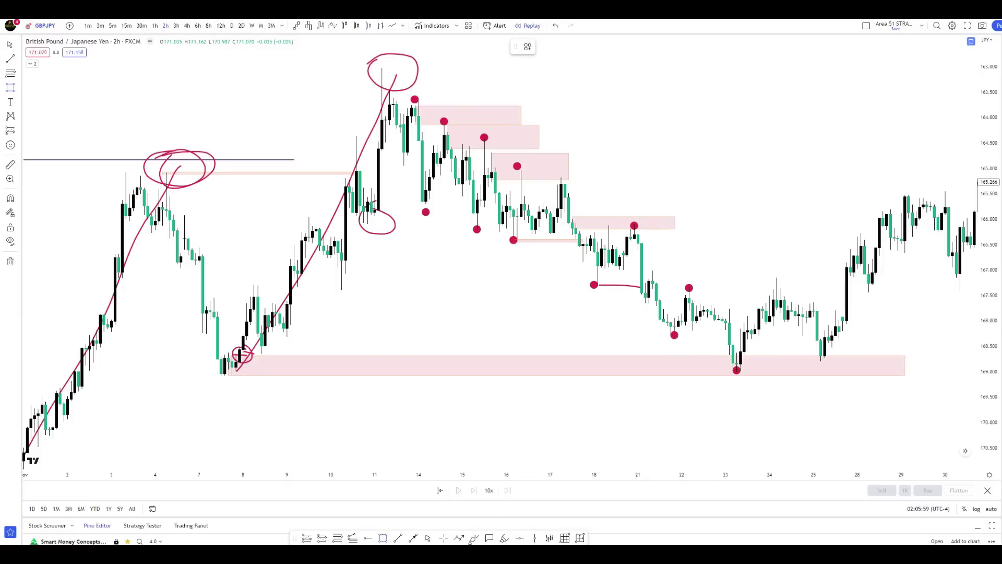
pyautogui.moveTo(654, 288)
pyautogui.mouseDown()
pyautogui.moveTo(688, 254)
pyautogui.moveTo(744, 273)
pyautogui.mouseUp()
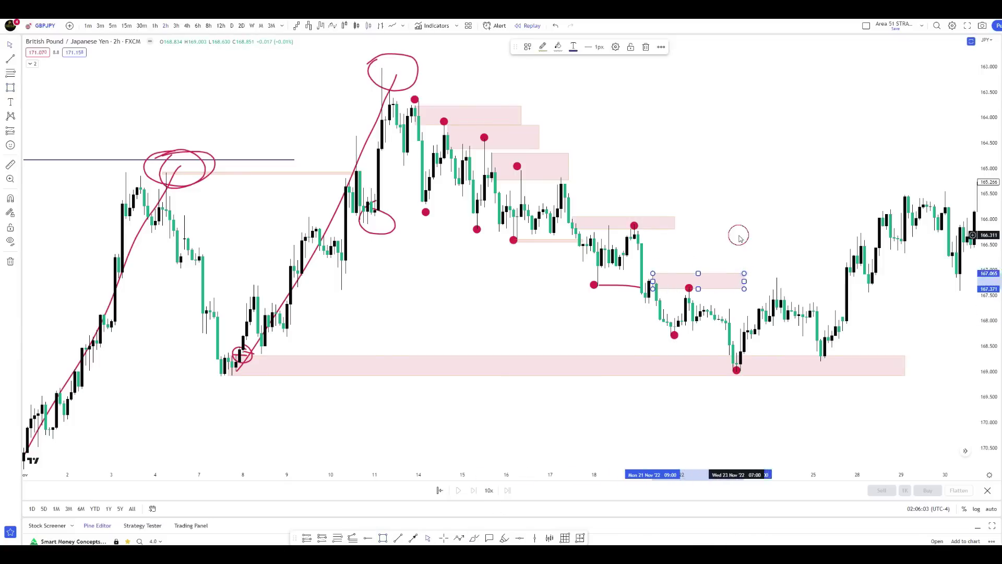
pyautogui.moveTo(642, 378); pyautogui.dragTo(579, 366)
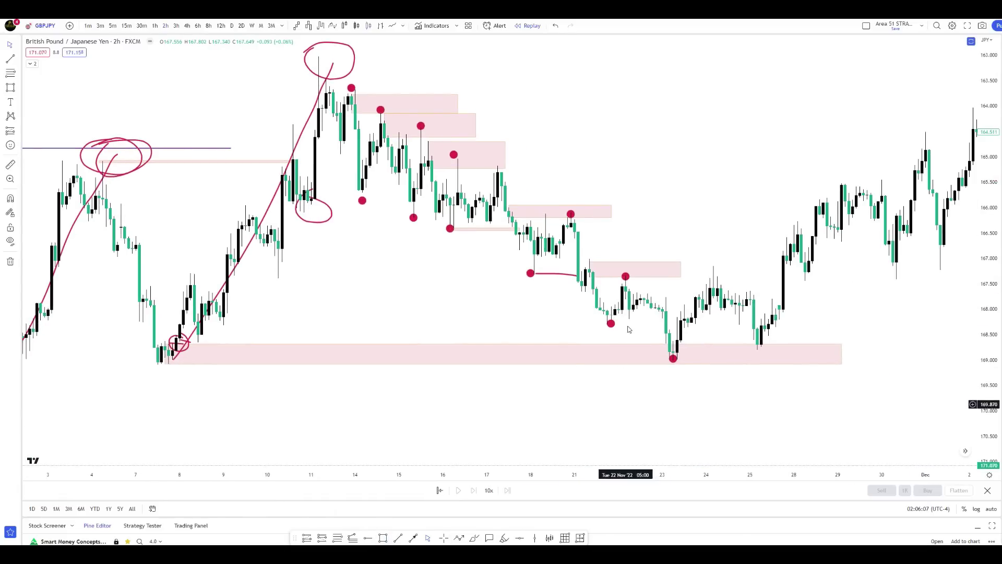
# Draw a line from the Nov 21 low toward Nov 23 and circle the Nov 23 low in red
pyautogui.click(396, 537)
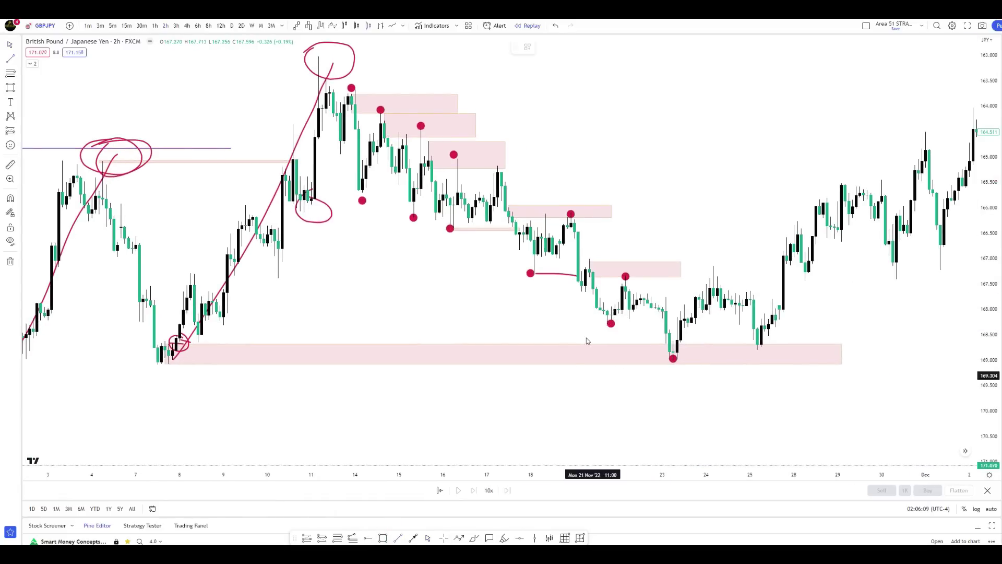
pyautogui.click(611, 323)
pyautogui.click(661, 325)
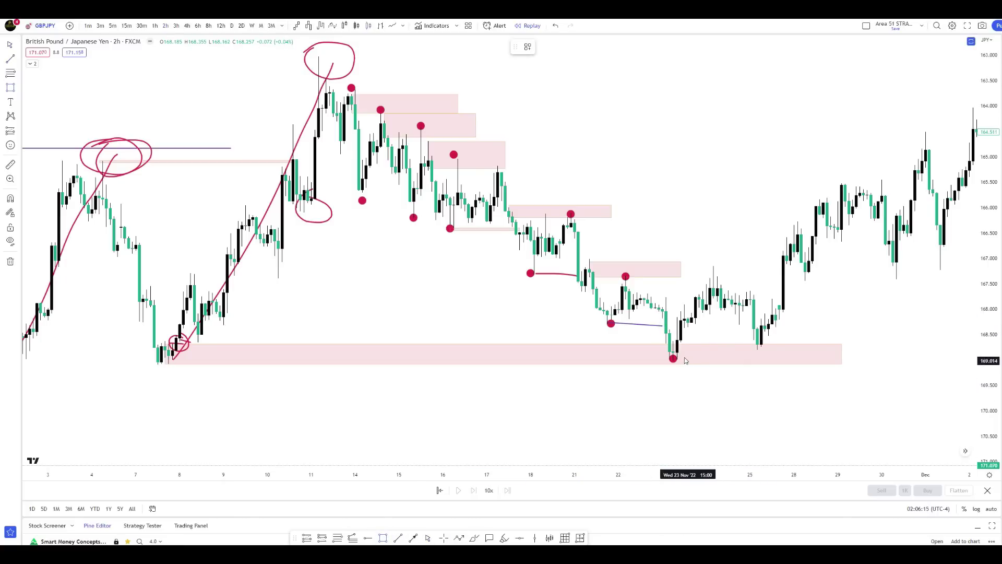
pyautogui.moveTo(681, 349)
pyautogui.mouseDown()
pyautogui.moveTo(670, 371)
pyautogui.moveTo(697, 360)
pyautogui.moveTo(682, 354)
pyautogui.mouseUp()
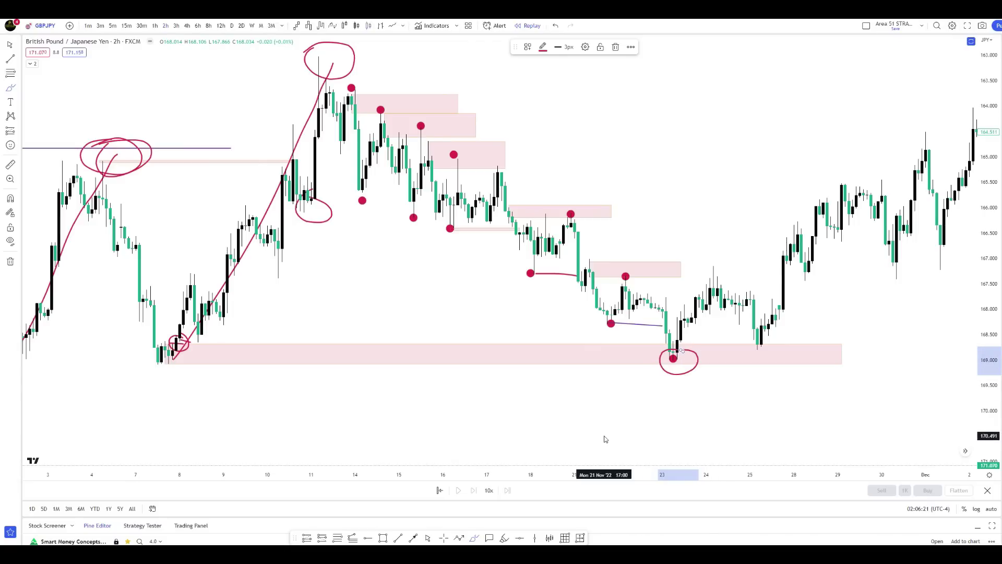
# Draw a level line from the Nov 22 high to 24 Nov and apply the 'Choch' style template
pyautogui.click(399, 538)
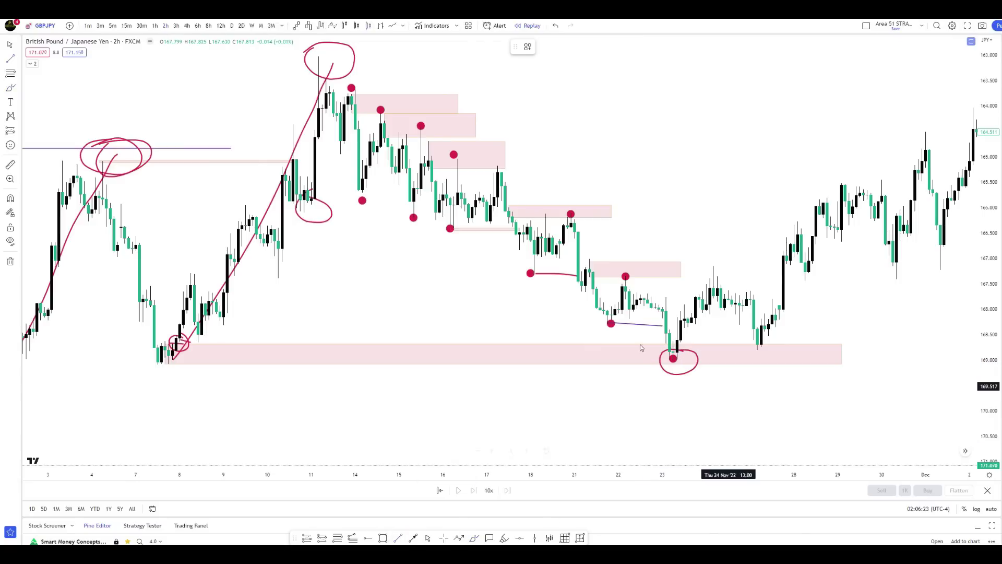
pyautogui.click(626, 277)
pyautogui.click(702, 282)
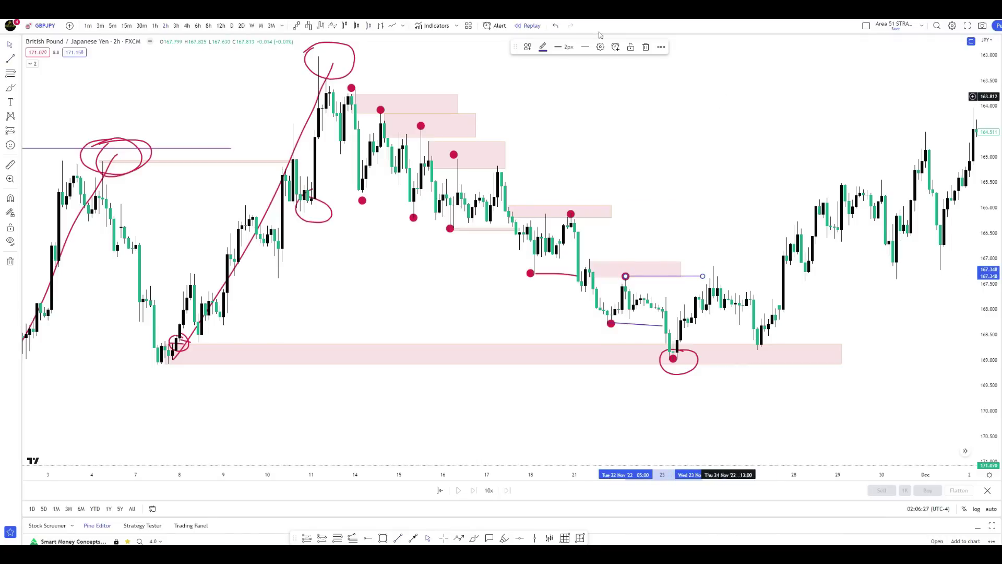
pyautogui.click(529, 49)
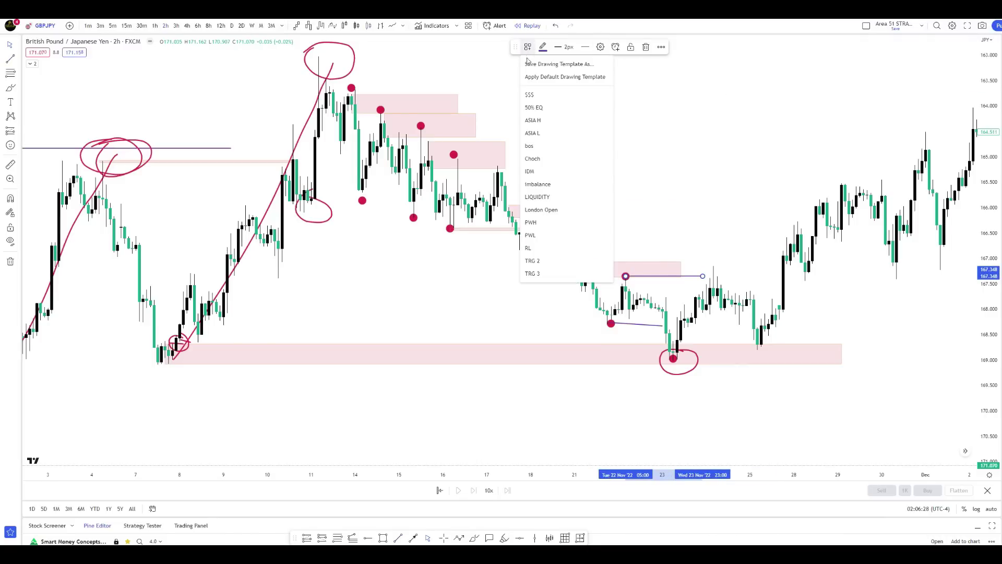
pyautogui.click(535, 158)
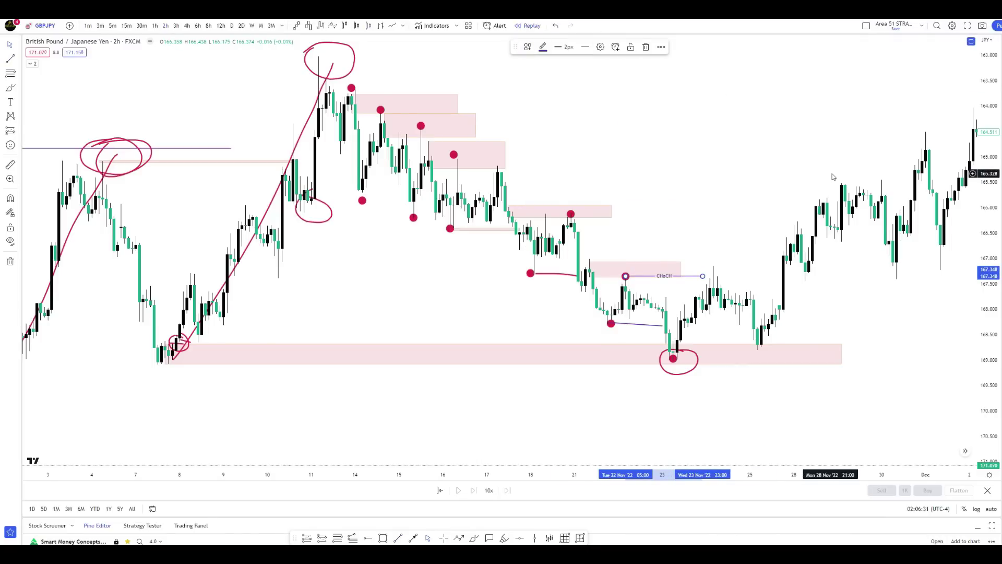
pyautogui.click(473, 539)
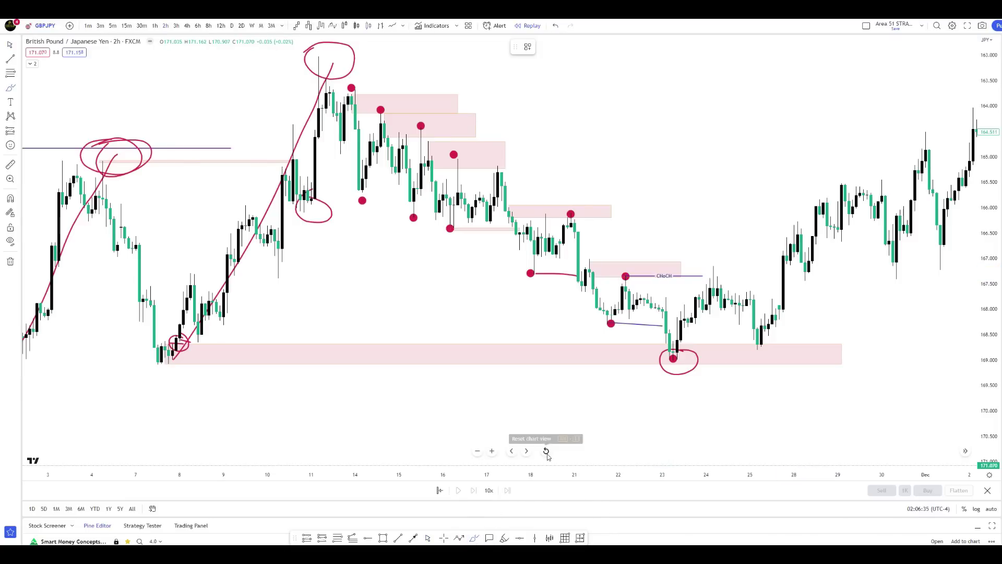
# Draw red brush strokes circling the CHoCH break, linking down to the circled low and up the rally
pyautogui.moveTo(626, 274); pyautogui.dragTo(629, 278)
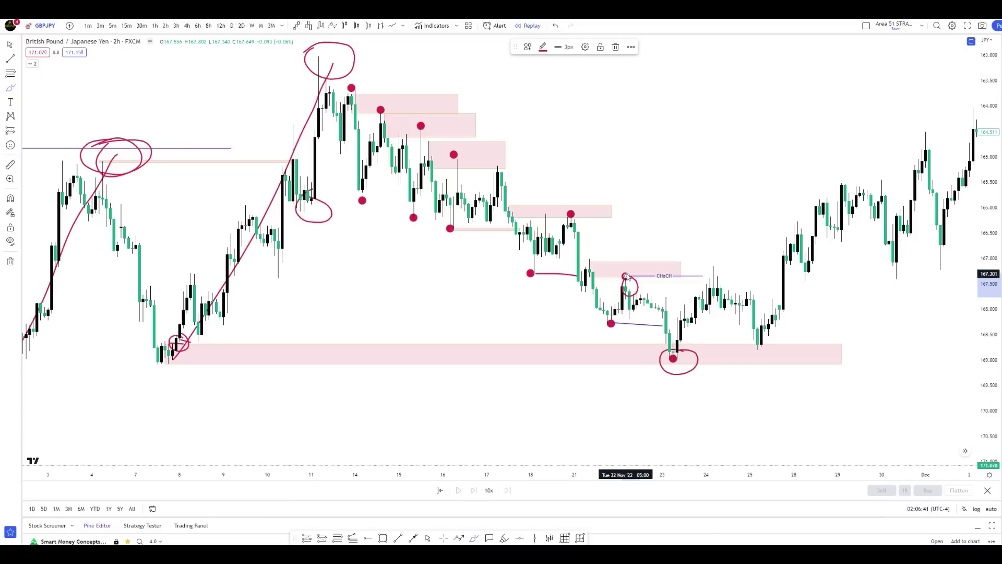
pyautogui.moveTo(601, 324); pyautogui.dragTo(603, 324)
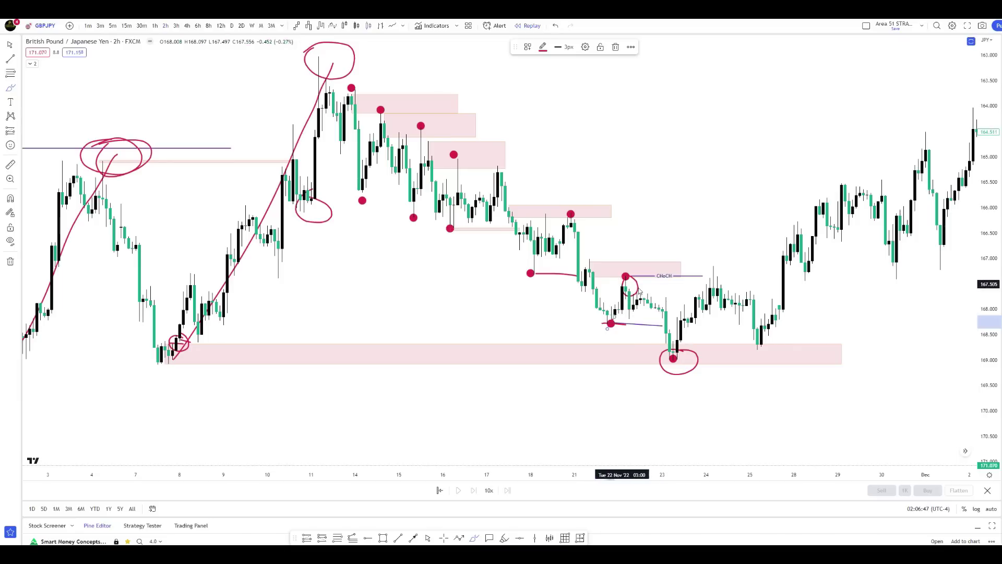
pyautogui.moveTo(640, 306); pyautogui.dragTo(668, 350)
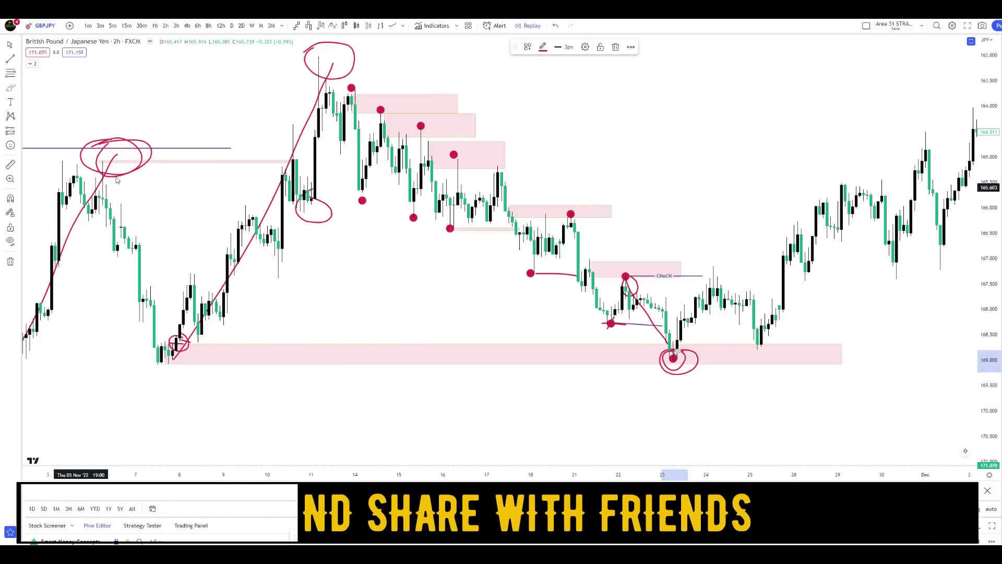
pyautogui.moveTo(674, 373); pyautogui.dragTo(713, 266)
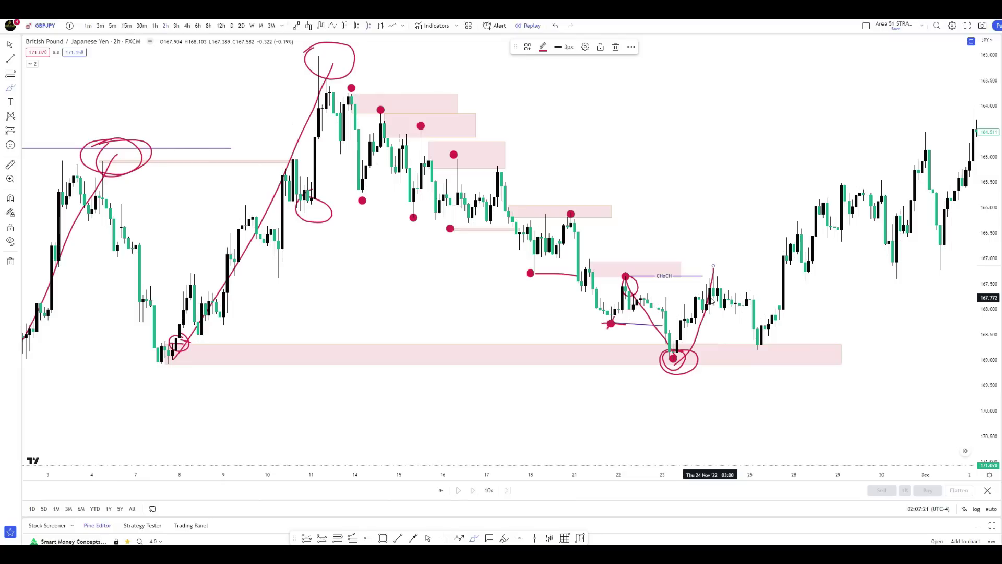
# Draw a pink zone at the circled low stretching rightward
pyautogui.click(385, 538)
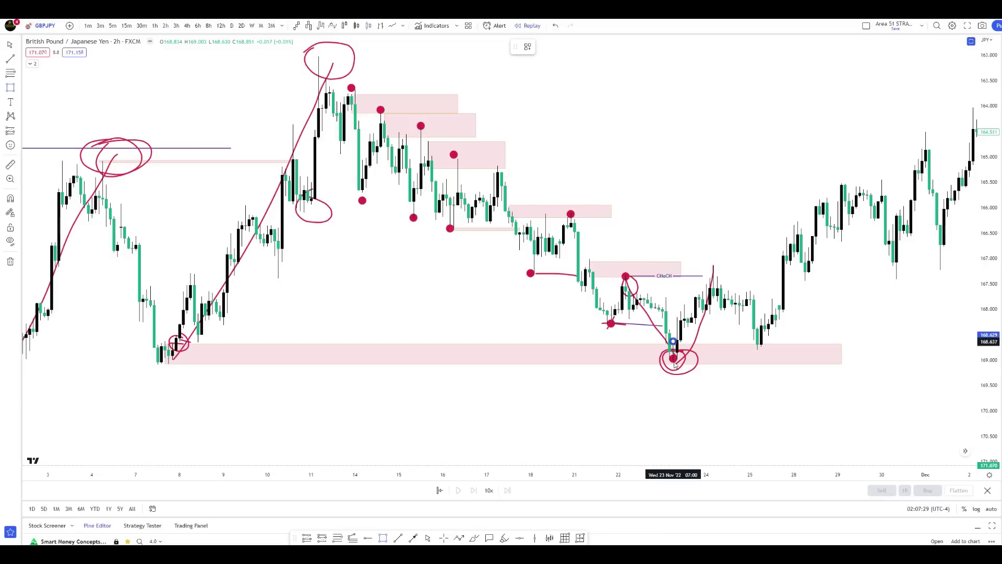
pyautogui.moveTo(674, 342); pyautogui.dragTo(673, 365)
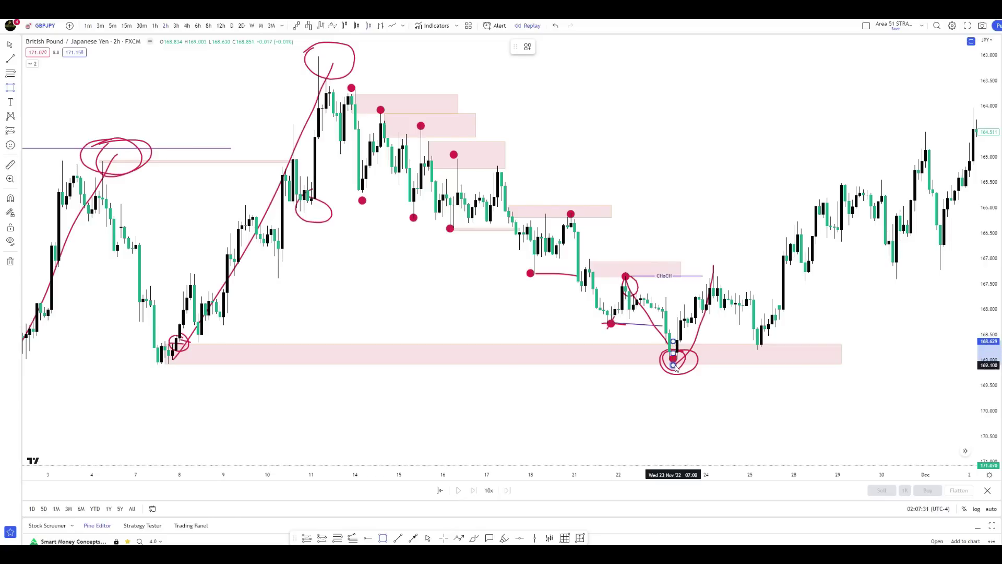
pyautogui.moveTo(675, 368); pyautogui.dragTo(809, 363)
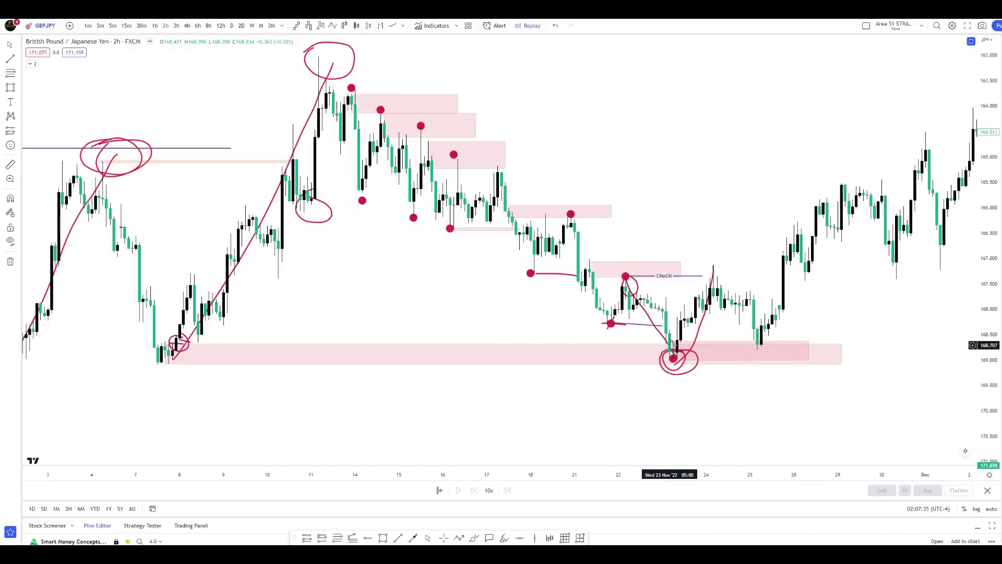
pyautogui.click(674, 356)
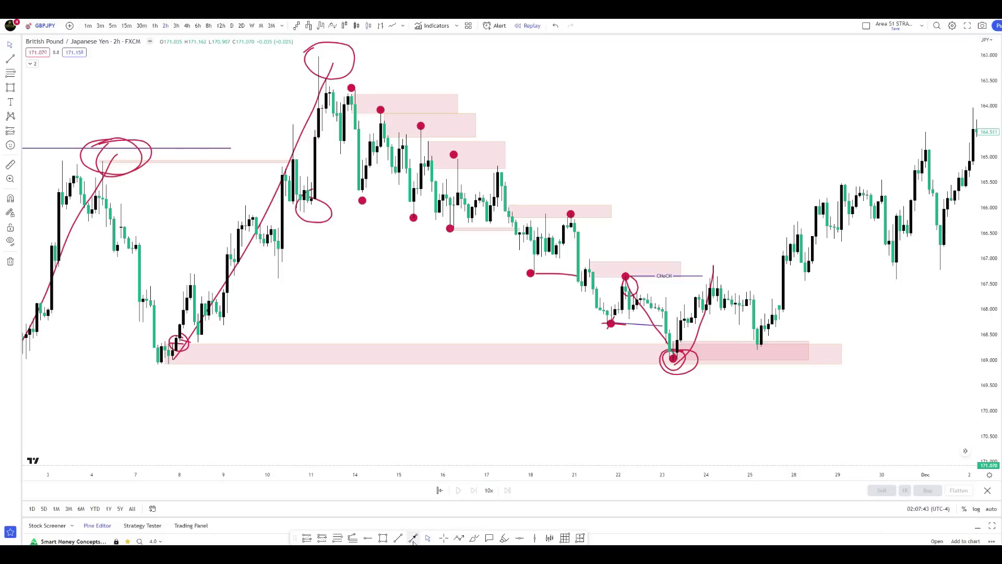
# Circle the next low inside the zone and draw a red line sloping down from the top high
pyautogui.click(473, 539)
pyautogui.moveTo(748, 345)
pyautogui.mouseDown()
pyautogui.moveTo(752, 368)
pyautogui.moveTo(763, 343)
pyautogui.mouseUp()
pyautogui.moveTo(335, 77); pyautogui.dragTo(541, 115)
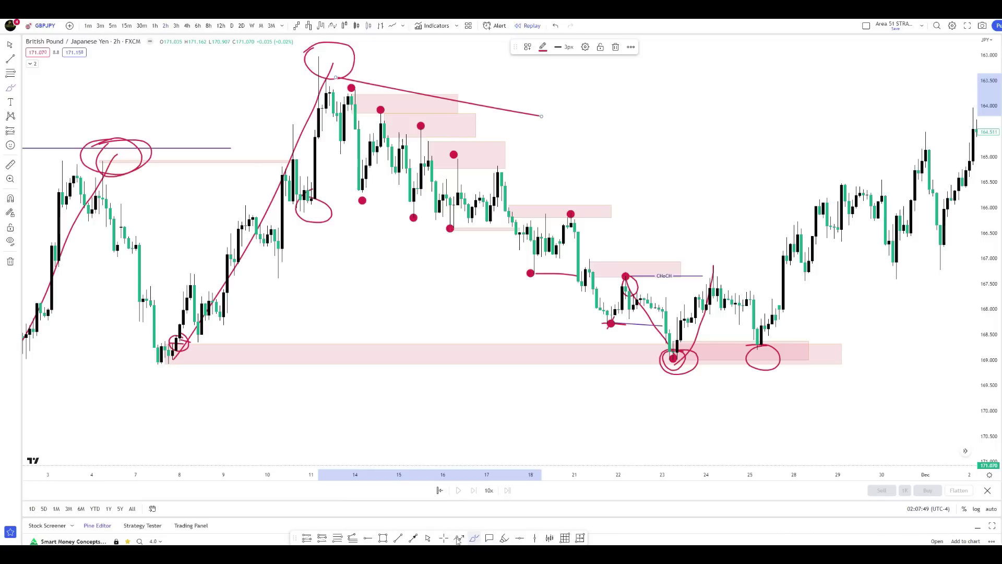
pyautogui.moveTo(705, 410); pyautogui.dragTo(574, 406)
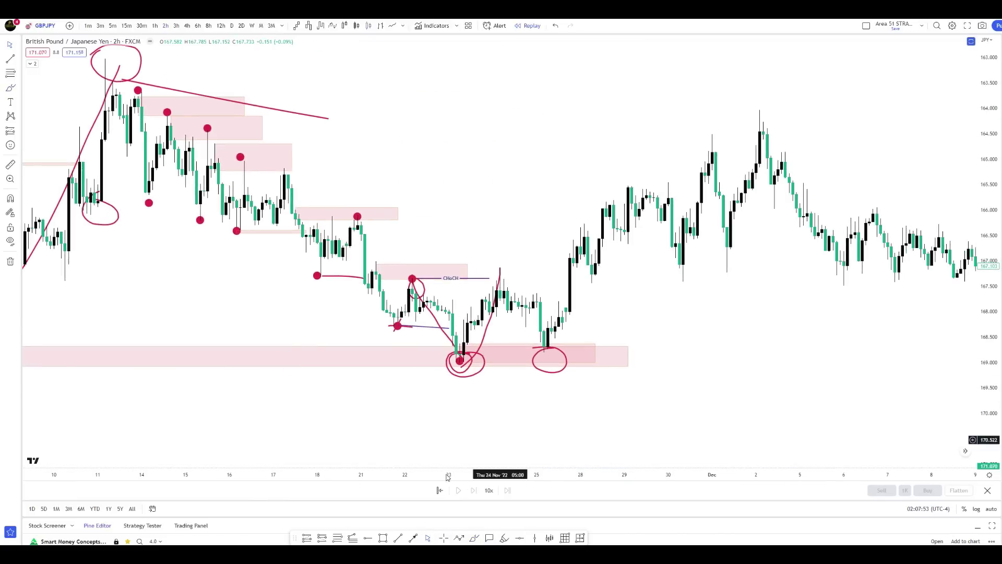
# Mark a red level across the recent swing high and draw a pink zone beside the breakout candle
pyautogui.click(474, 538)
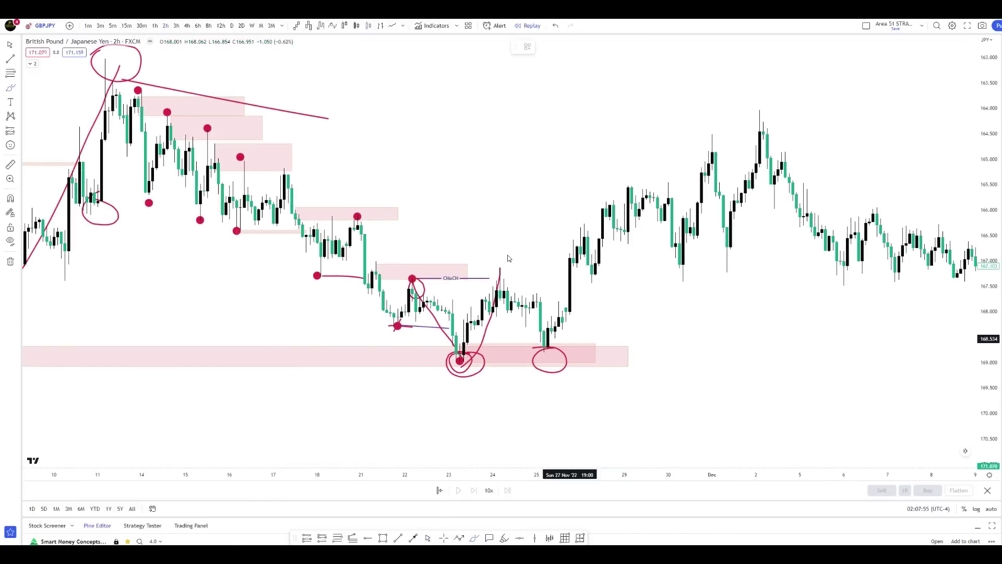
pyautogui.moveTo(501, 269); pyautogui.dragTo(573, 268)
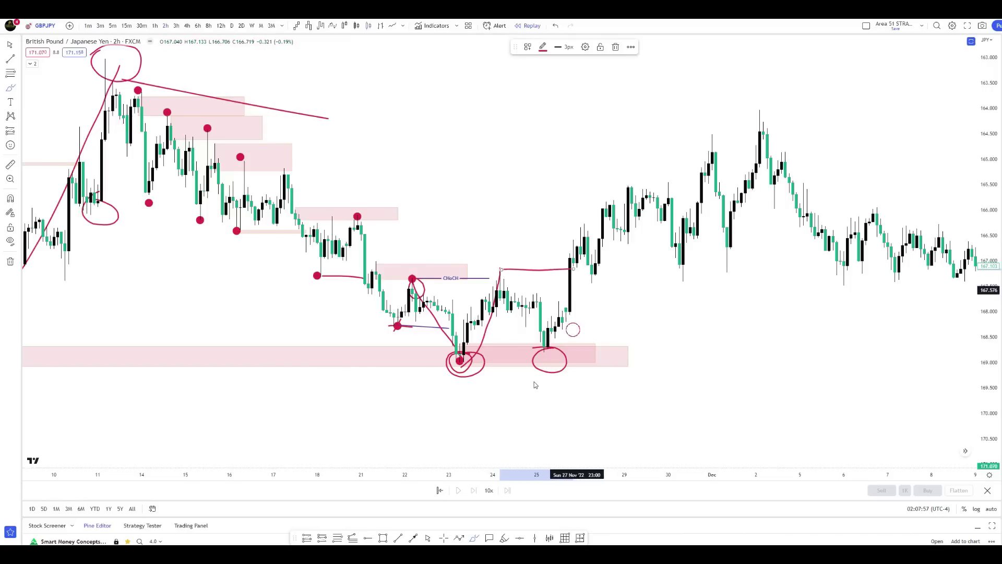
pyautogui.click(383, 538)
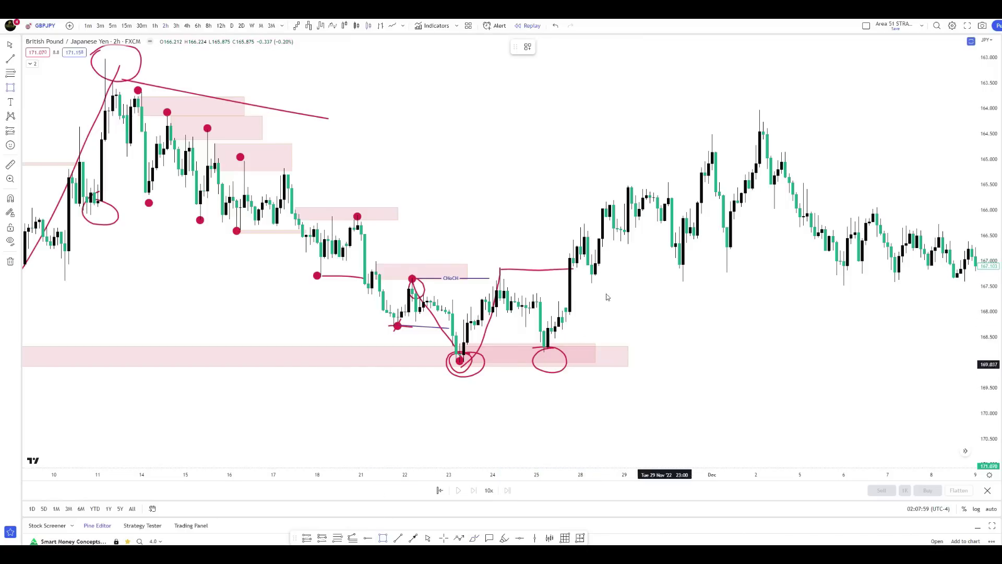
pyautogui.moveTo(565, 307)
pyautogui.mouseDown()
pyautogui.moveTo(583, 264)
pyautogui.moveTo(618, 268)
pyautogui.mouseUp()
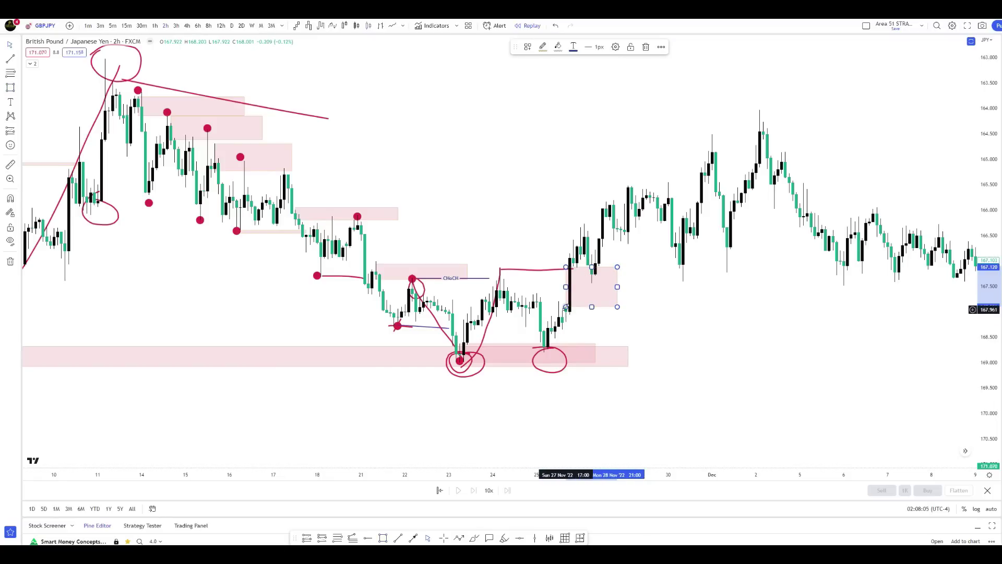
pyautogui.moveTo(566, 267); pyautogui.dragTo(567, 263)
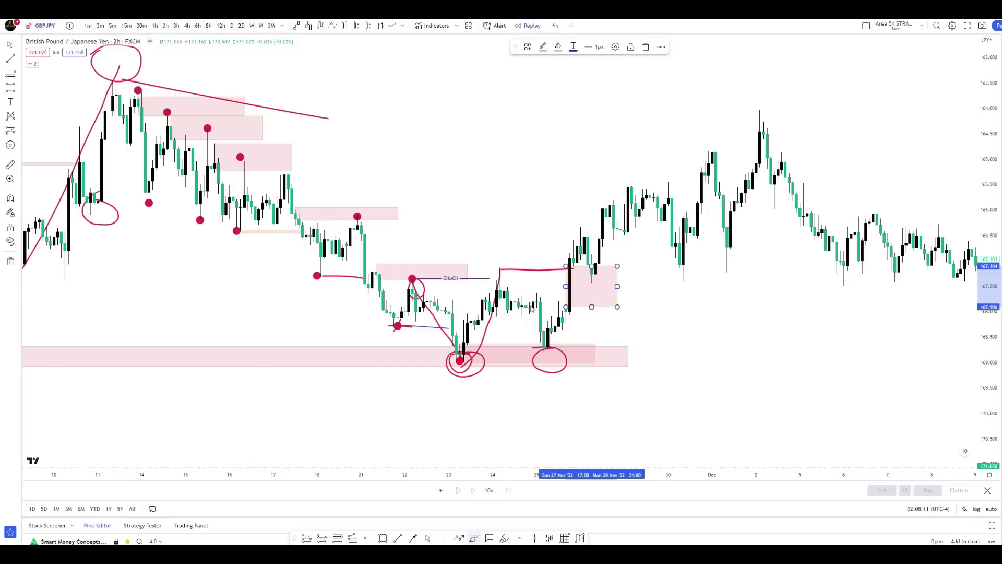
# Circle the swing-high candle and the breakout candle in red
pyautogui.hotkey('alt', 'b')
pyautogui.moveTo(499, 260)
pyautogui.mouseDown()
pyautogui.moveTo(494, 275)
pyautogui.moveTo(557, 354)
pyautogui.moveTo(545, 360)
pyautogui.moveTo(554, 341)
pyautogui.mouseUp()
pyautogui.moveTo(570, 264); pyautogui.dragTo(571, 270)
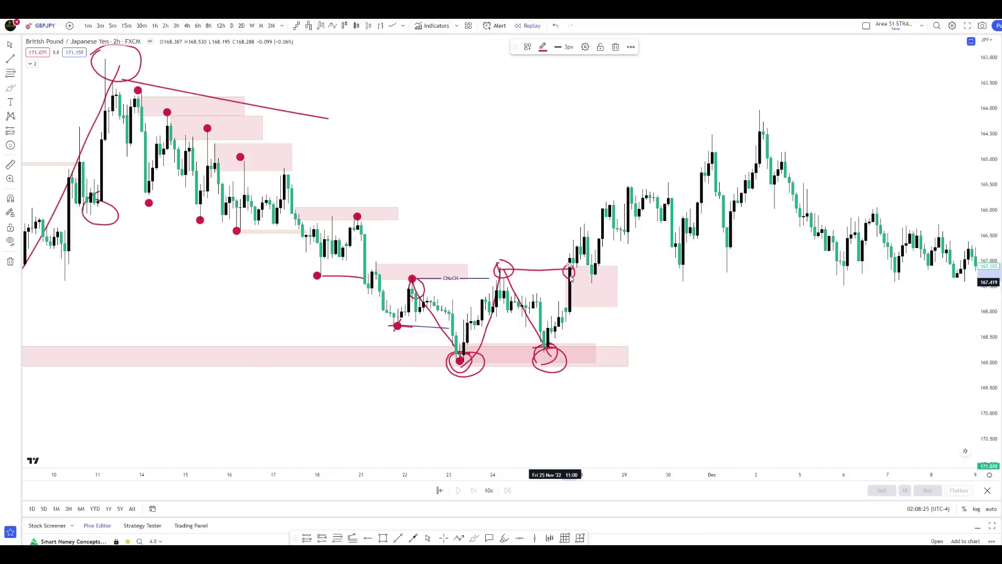
# Draw red brush marks around the breakout candle and strokes extending right from the rally
pyautogui.moveTo(566, 306); pyautogui.dragTo(586, 219)
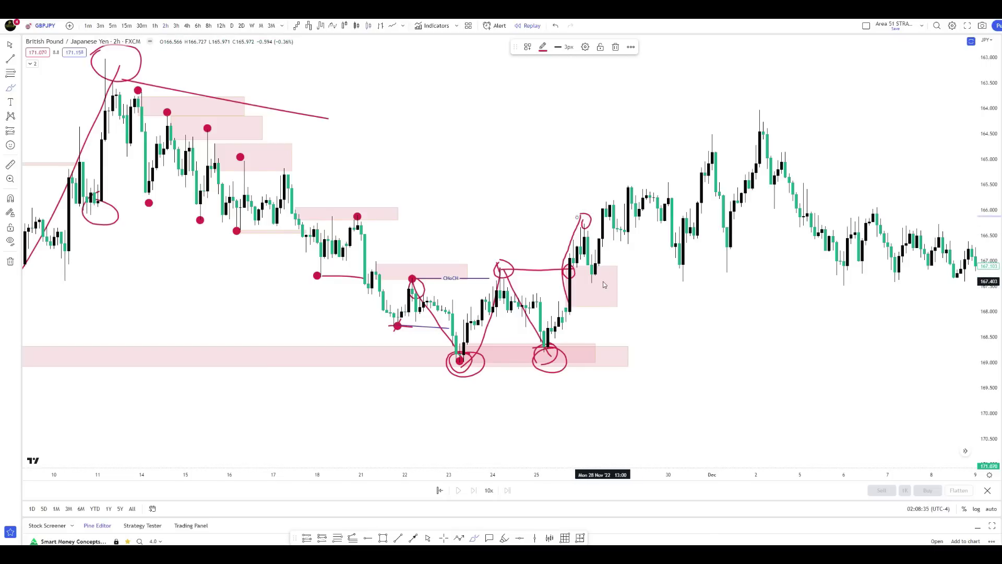
pyautogui.moveTo(580, 306); pyautogui.dragTo(565, 305)
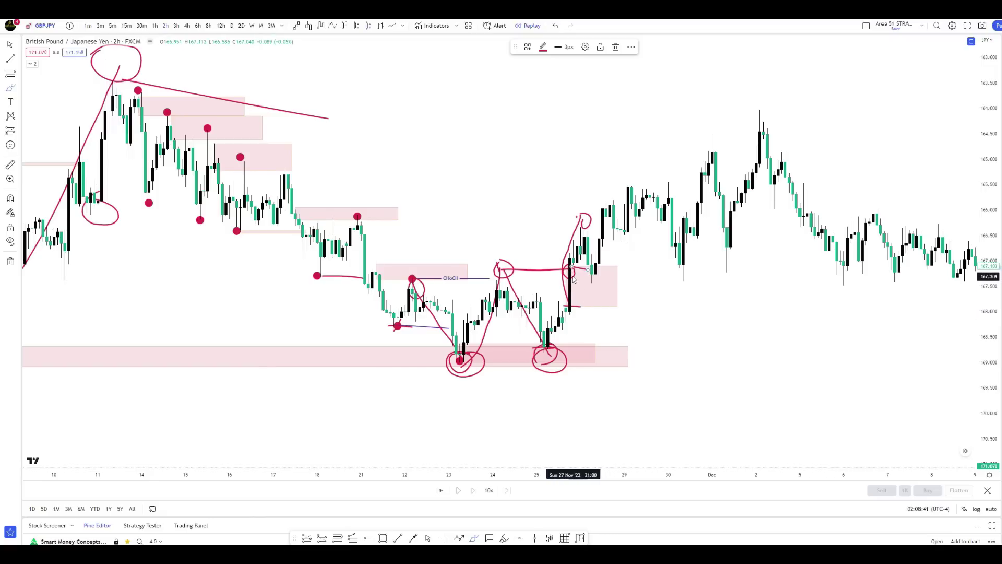
pyautogui.moveTo(583, 273)
pyautogui.mouseDown()
pyautogui.moveTo(597, 282)
pyautogui.moveTo(576, 301)
pyautogui.moveTo(604, 287)
pyautogui.moveTo(566, 272)
pyautogui.mouseUp()
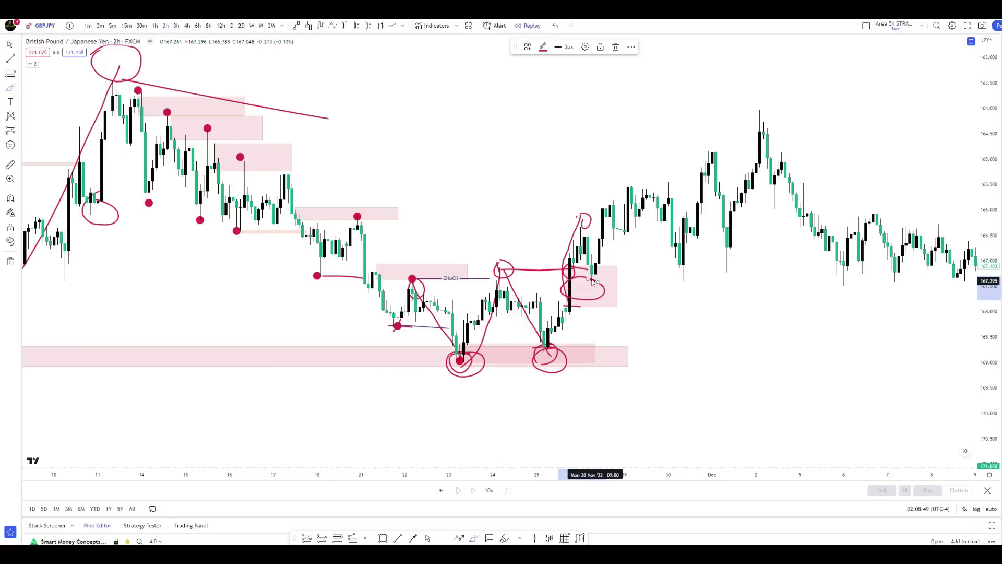
pyautogui.moveTo(589, 282); pyautogui.dragTo(686, 292)
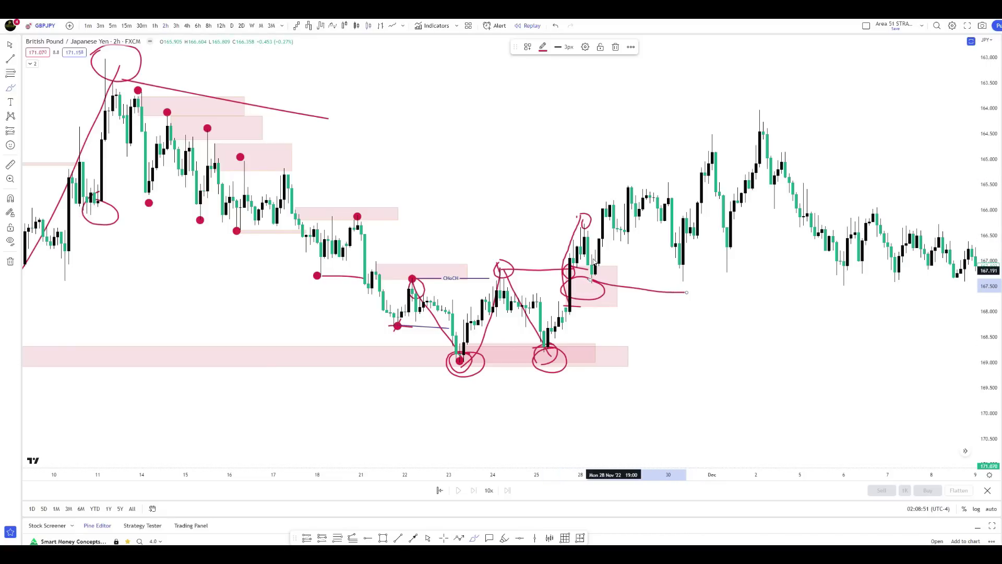
pyautogui.moveTo(615, 259); pyautogui.dragTo(694, 271)
pyautogui.moveTo(624, 180); pyautogui.dragTo(710, 183)
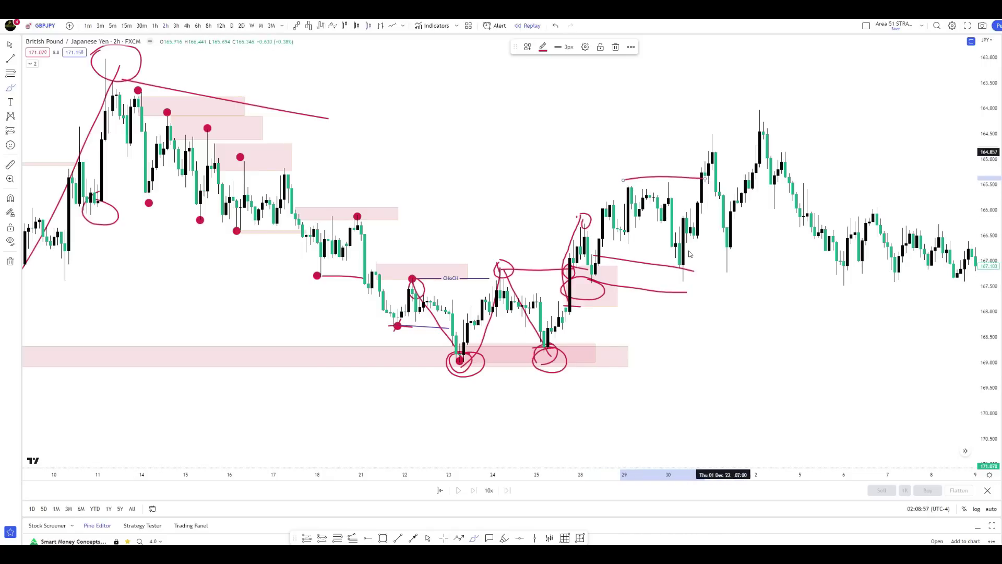
pyautogui.moveTo(680, 261)
pyautogui.mouseDown()
pyautogui.moveTo(712, 288)
pyautogui.moveTo(749, 290)
pyautogui.moveTo(780, 274)
pyautogui.moveTo(684, 237)
pyautogui.mouseUp()
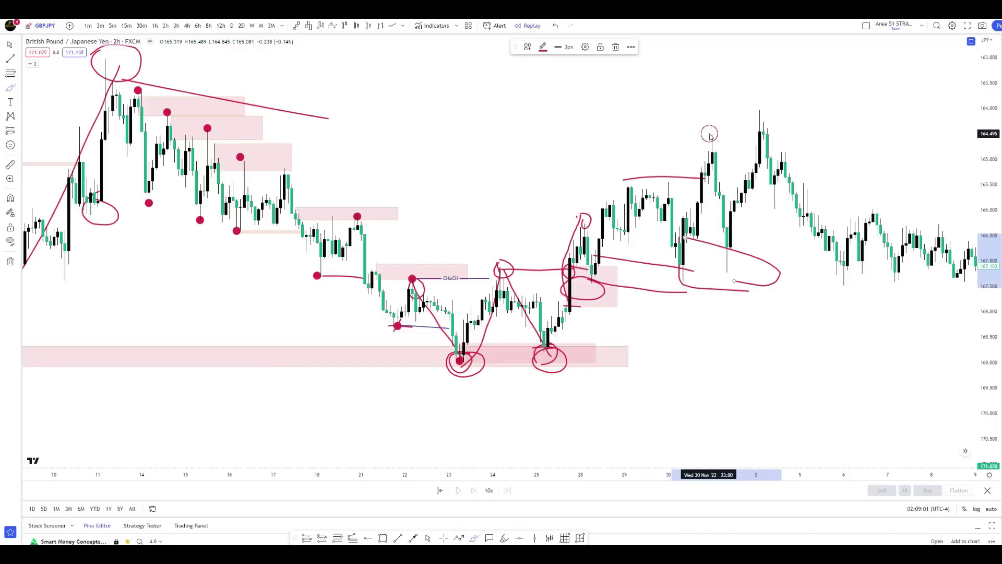
pyautogui.moveTo(710, 134); pyautogui.dragTo(761, 145)
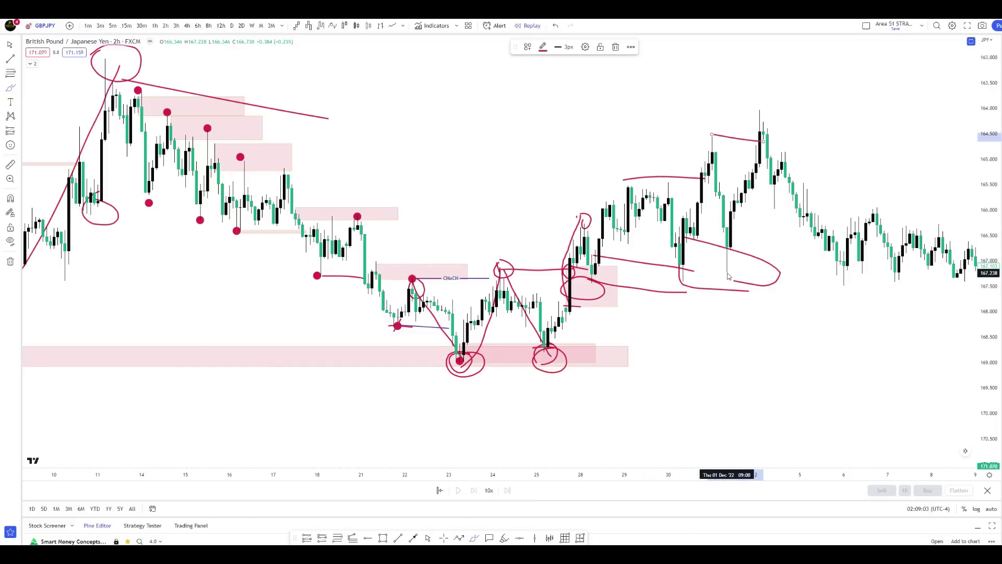
pyautogui.moveTo(728, 272); pyautogui.dragTo(844, 276)
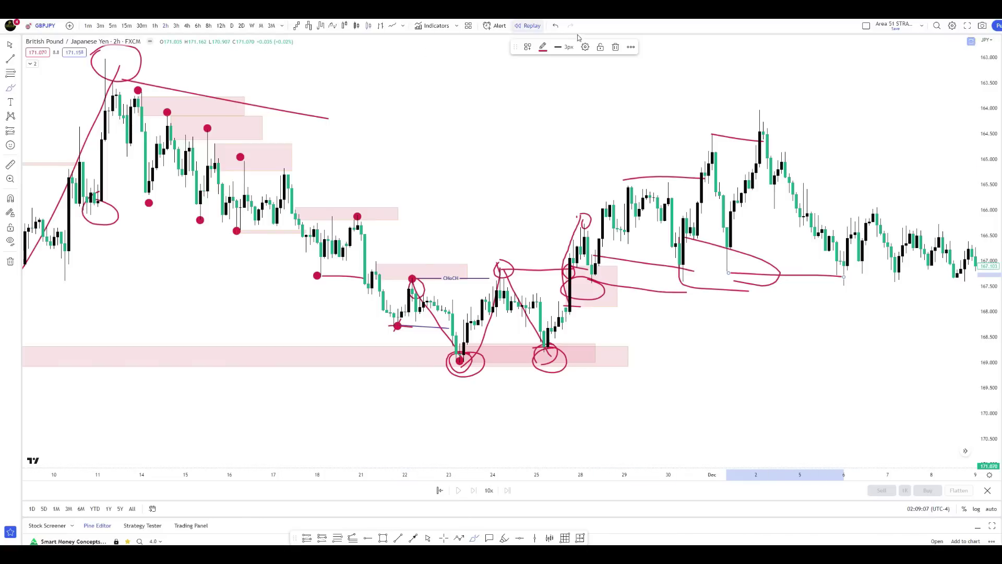
# Undo the two extra right-side strokes and place a horizontal level at the 1 Dec low
pyautogui.click(555, 25)
pyautogui.click(555, 26)
pyautogui.click(556, 25)
pyautogui.click(555, 25)
pyautogui.click(555, 26)
pyautogui.click(555, 26)
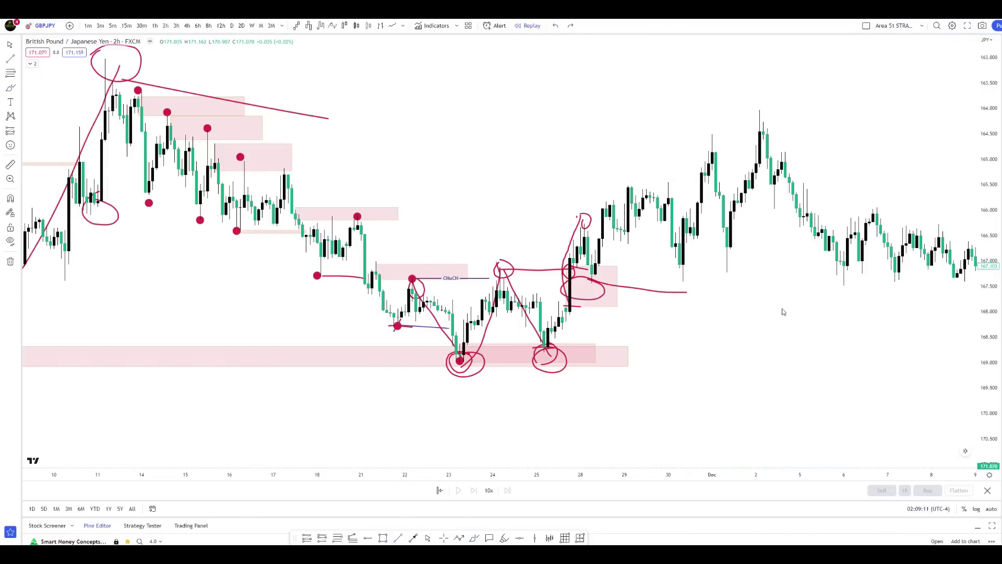
pyautogui.click(727, 272)
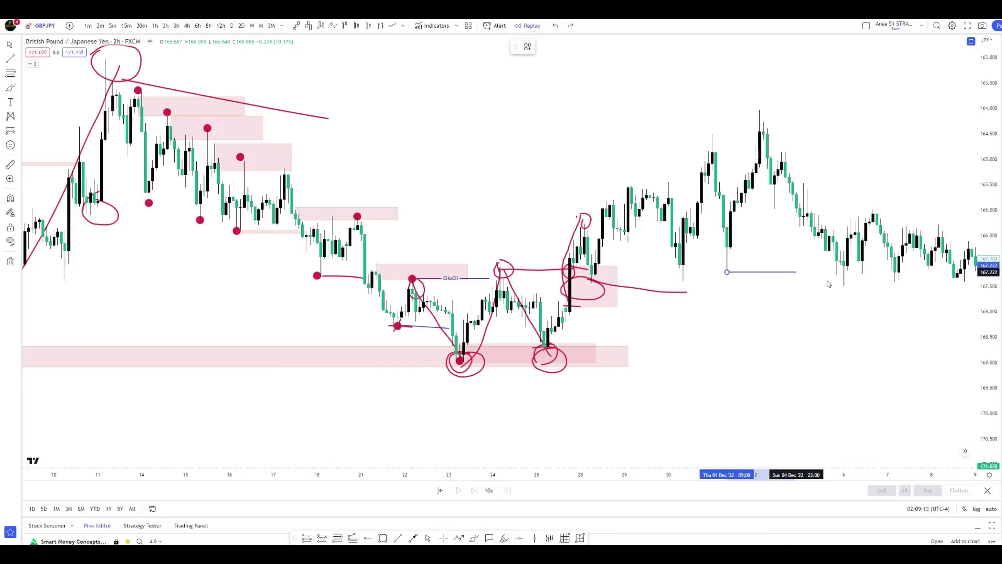
pyautogui.click(838, 284)
# Circle the 1 Dec low and the peak's top wick in red, connecting them with strokes
pyautogui.hscroll(8, 913, 330)
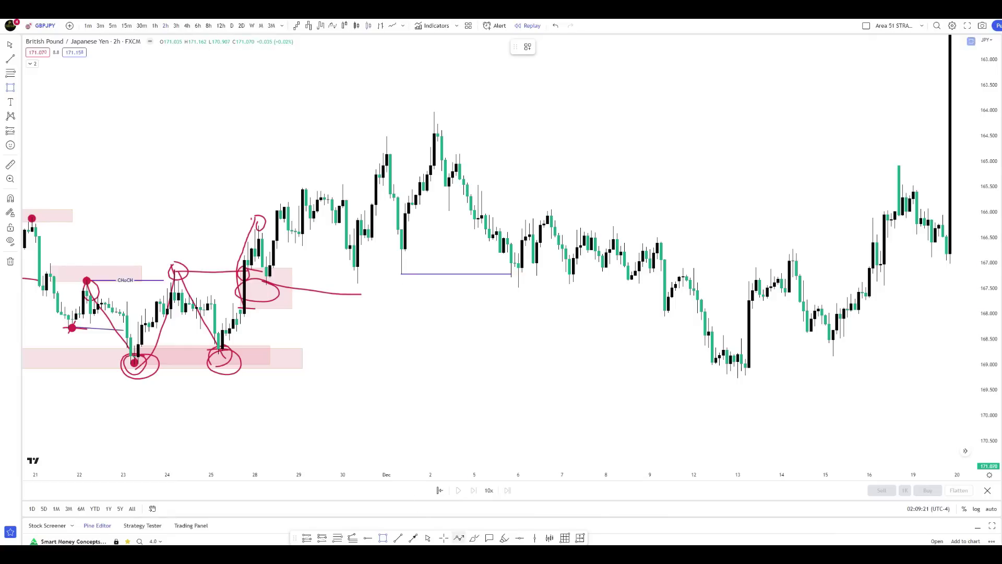
pyautogui.moveTo(408, 261)
pyautogui.mouseDown()
pyautogui.moveTo(394, 275)
pyautogui.moveTo(409, 262)
pyautogui.mouseUp()
pyautogui.moveTo(426, 113)
pyautogui.mouseDown()
pyautogui.moveTo(450, 134)
pyautogui.moveTo(472, 209)
pyautogui.moveTo(513, 276)
pyautogui.moveTo(503, 274)
pyautogui.moveTo(513, 269)
pyautogui.mouseUp()
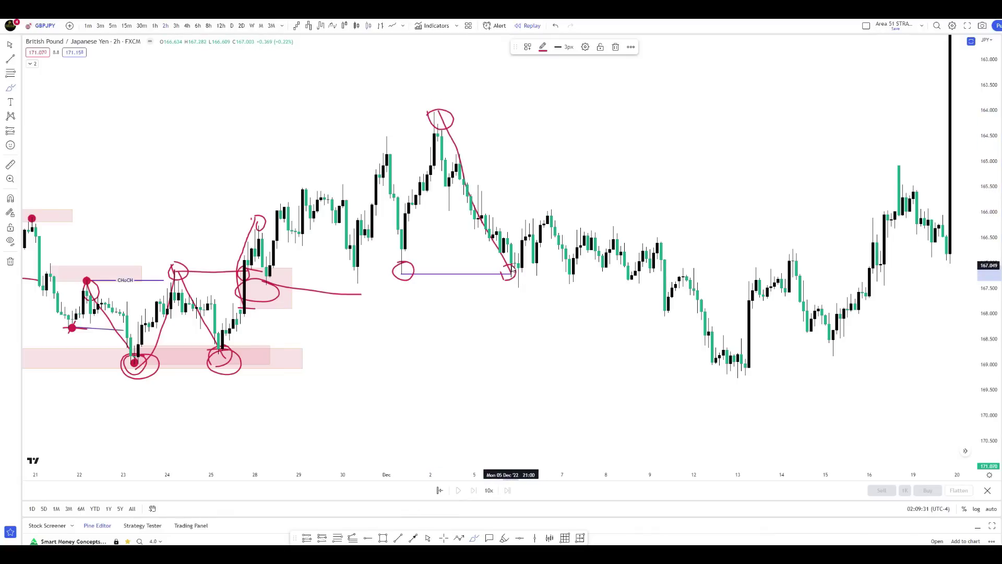
pyautogui.moveTo(399, 256)
pyautogui.mouseDown()
pyautogui.moveTo(438, 149)
pyautogui.moveTo(507, 275)
pyautogui.mouseUp()
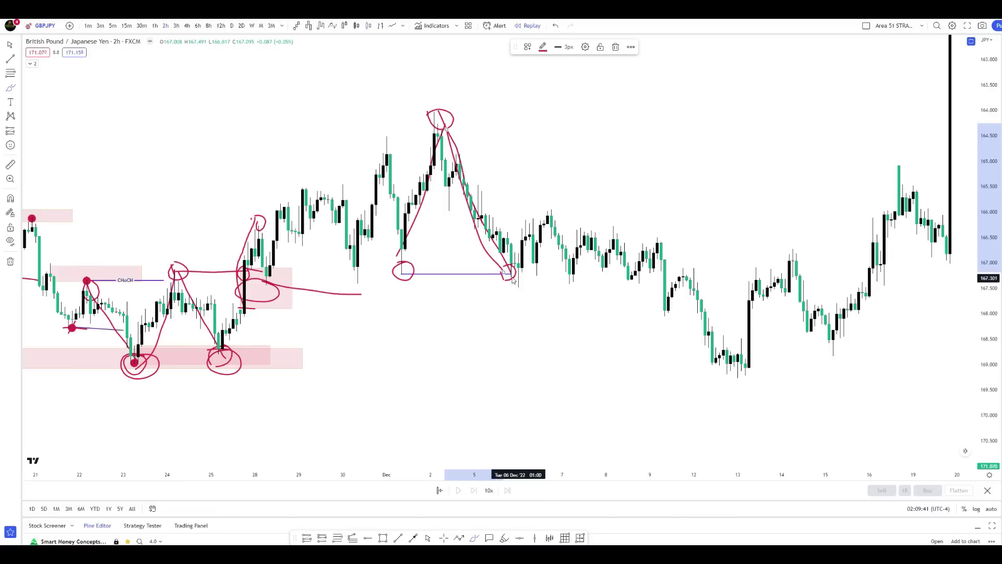
pyautogui.moveTo(417, 266)
pyautogui.mouseDown()
pyautogui.moveTo(415, 278)
pyautogui.moveTo(419, 268)
pyautogui.mouseUp()
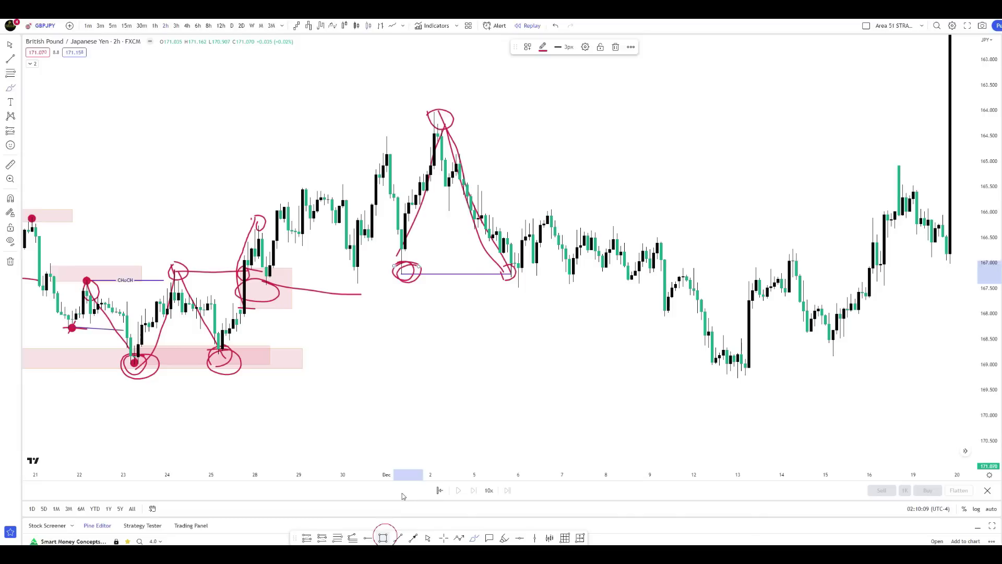
# Draw a pink zone over the Dec 5–7 highs and lower its top edge slightly
pyautogui.click(482, 214)
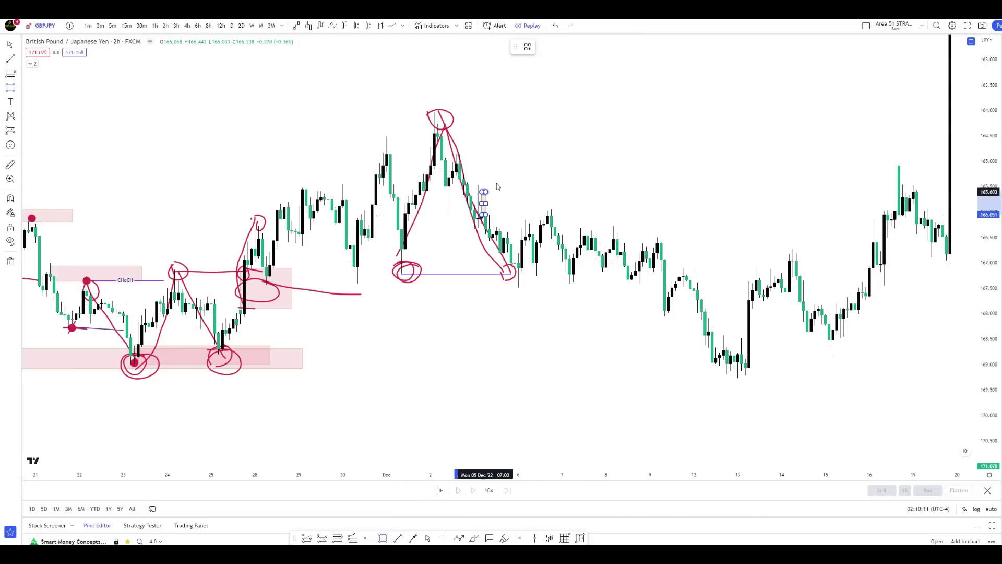
pyautogui.click(591, 190)
pyautogui.click(707, 198)
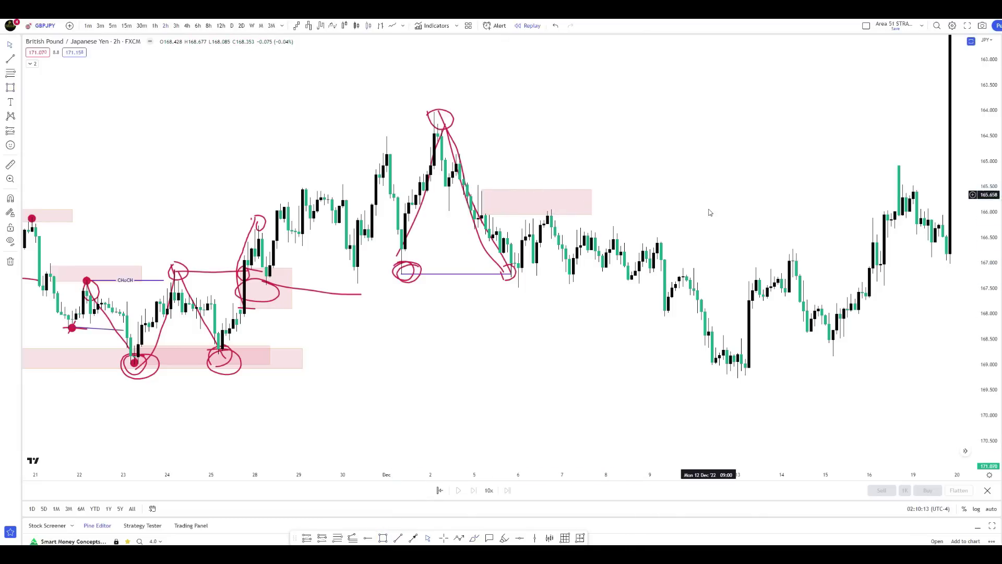
pyautogui.click(481, 189)
pyautogui.moveTo(481, 190); pyautogui.dragTo(482, 192)
pyautogui.click(527, 161)
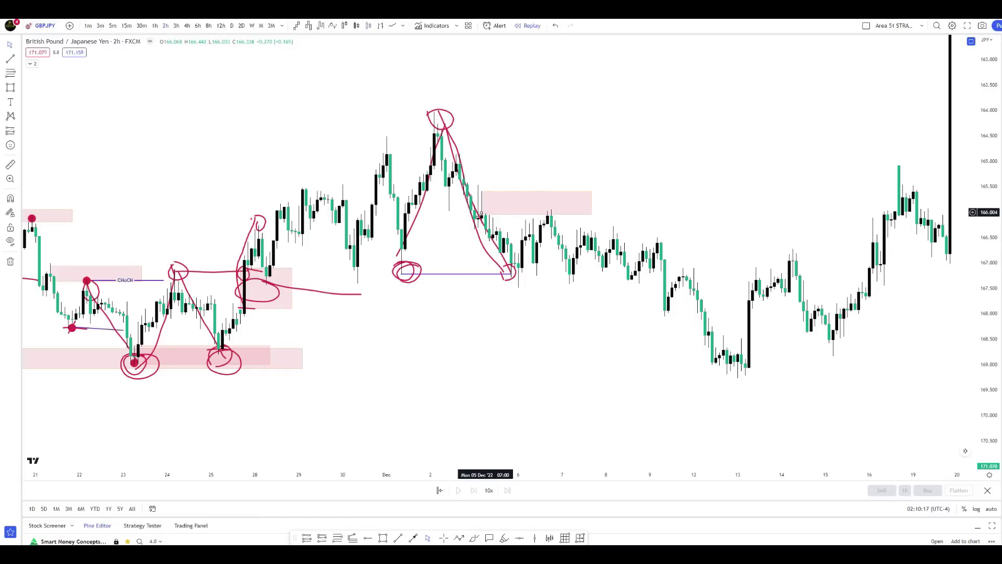
pyautogui.click(481, 212)
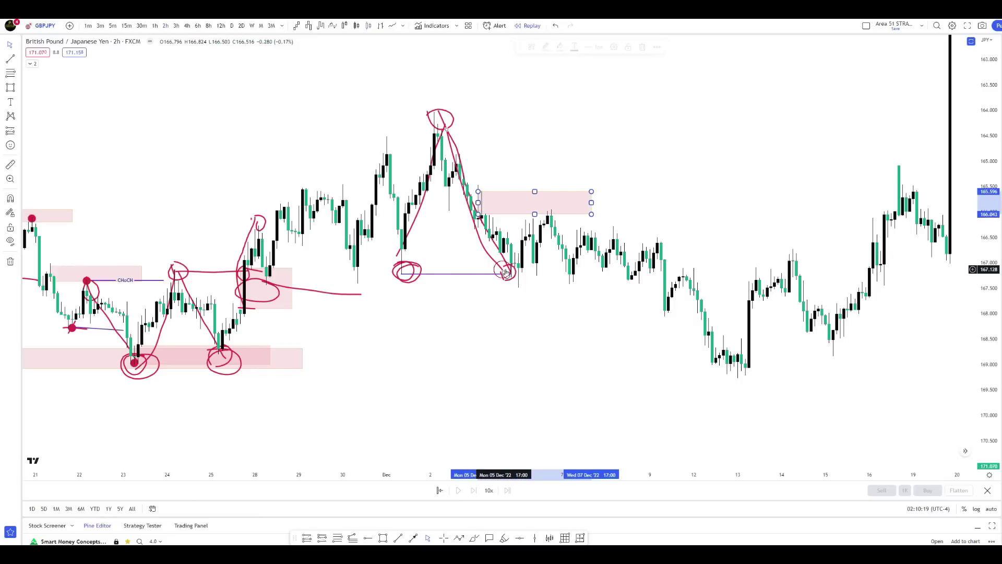
pyautogui.click(479, 216)
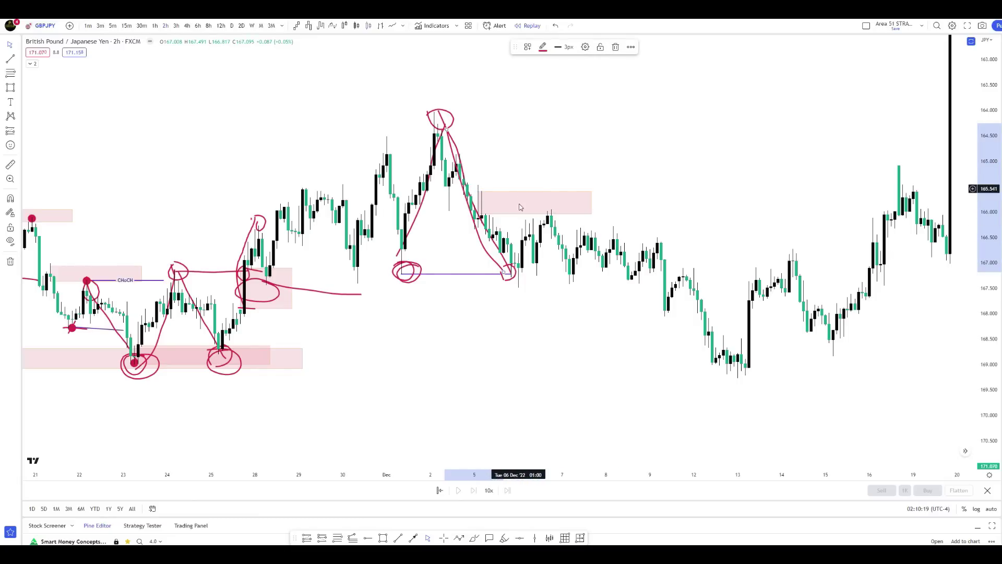
pyautogui.click(482, 201)
pyautogui.click(498, 171)
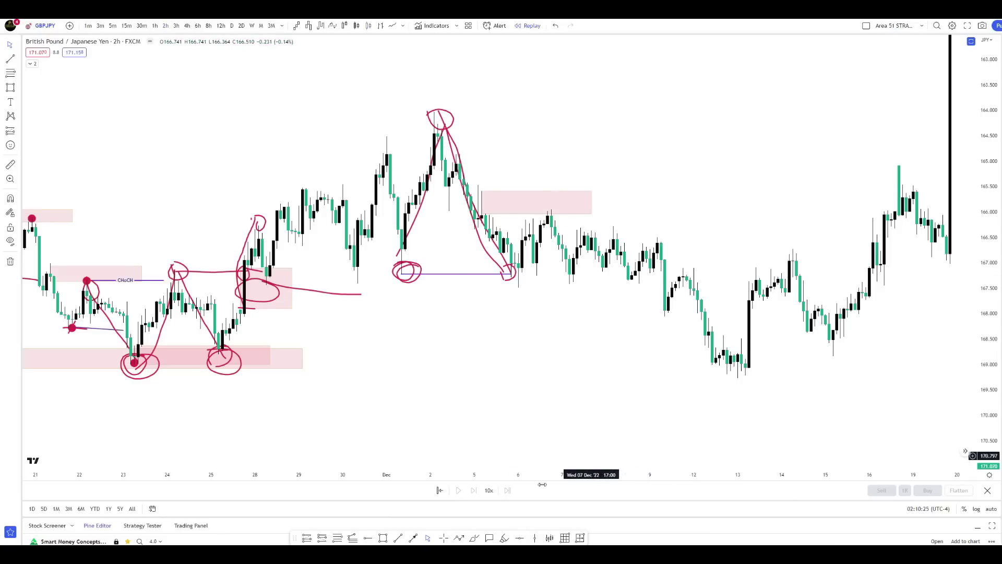
# Draw a red line from the Dec 6 low, circling its ends, the pullback high and Dec 9 breakdown
pyautogui.click(473, 538)
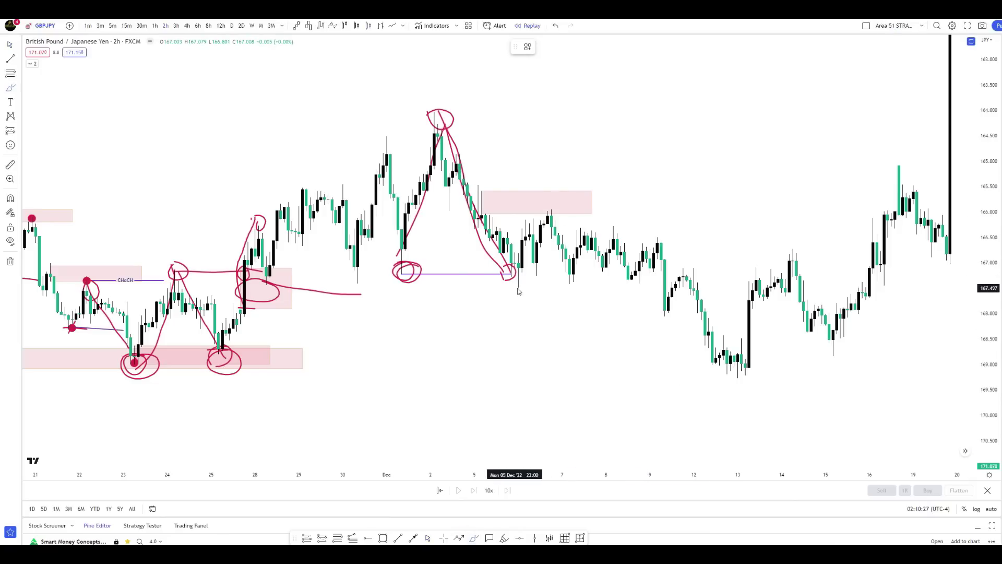
pyautogui.moveTo(520, 290); pyautogui.dragTo(661, 296)
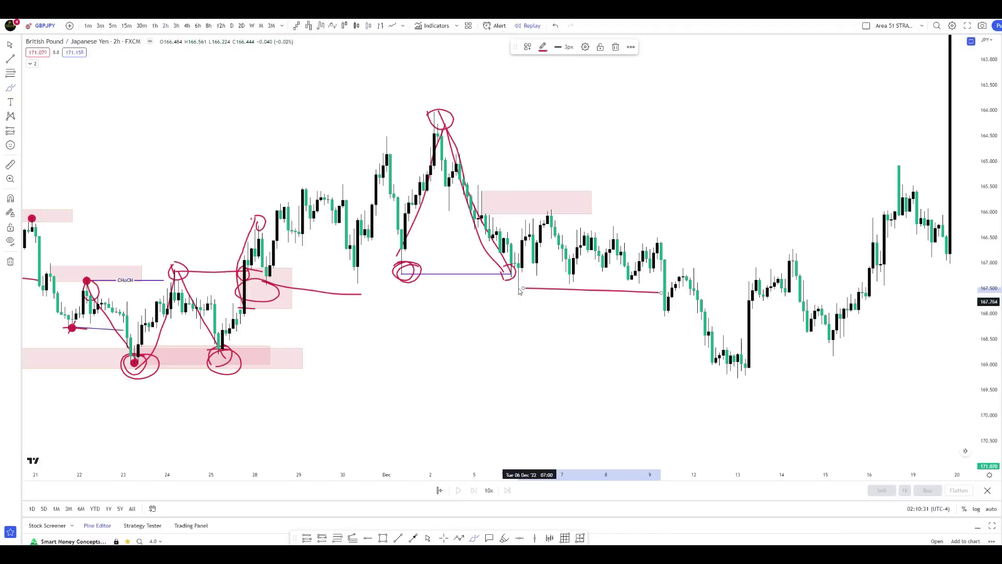
pyautogui.moveTo(519, 292); pyautogui.dragTo(518, 285)
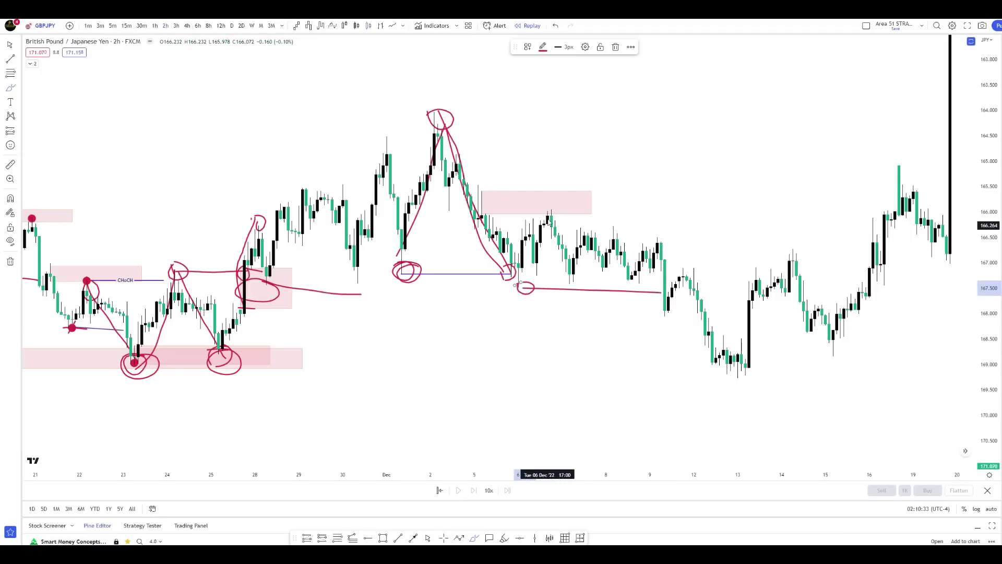
pyautogui.moveTo(550, 211); pyautogui.dragTo(560, 209)
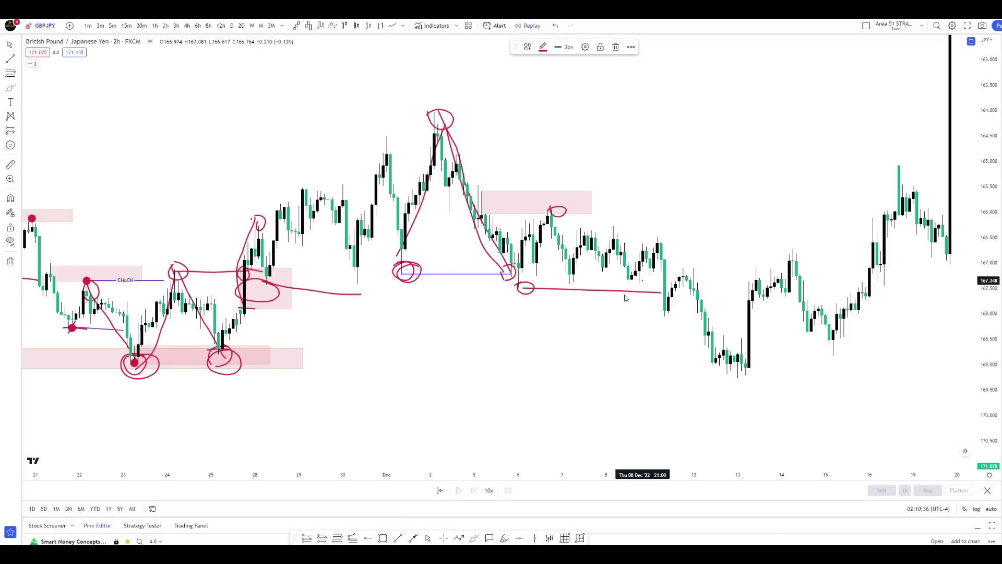
pyautogui.moveTo(647, 284); pyautogui.dragTo(642, 283)
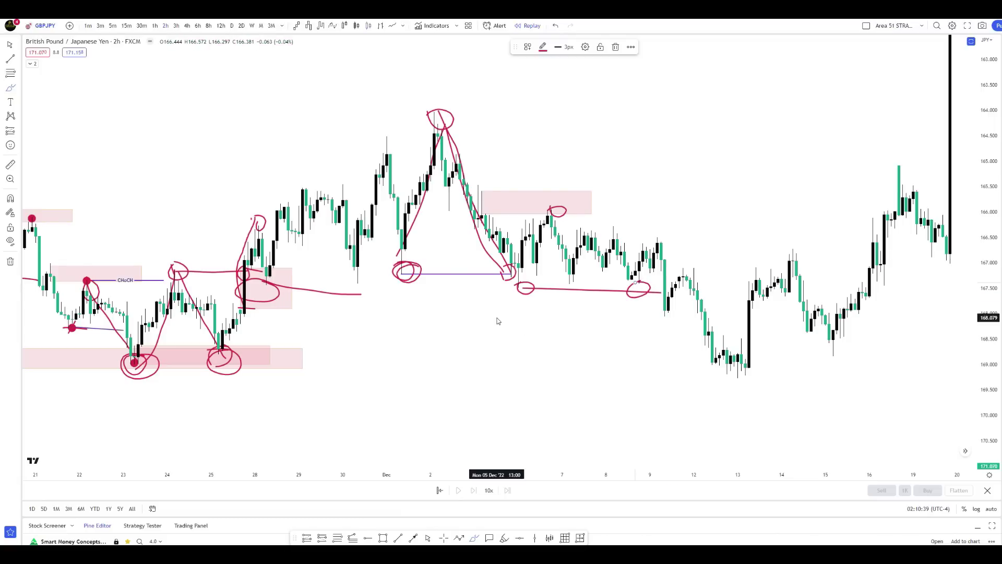
pyautogui.moveTo(669, 264)
pyautogui.mouseDown()
pyautogui.moveTo(656, 321)
pyautogui.moveTo(666, 256)
pyautogui.mouseUp()
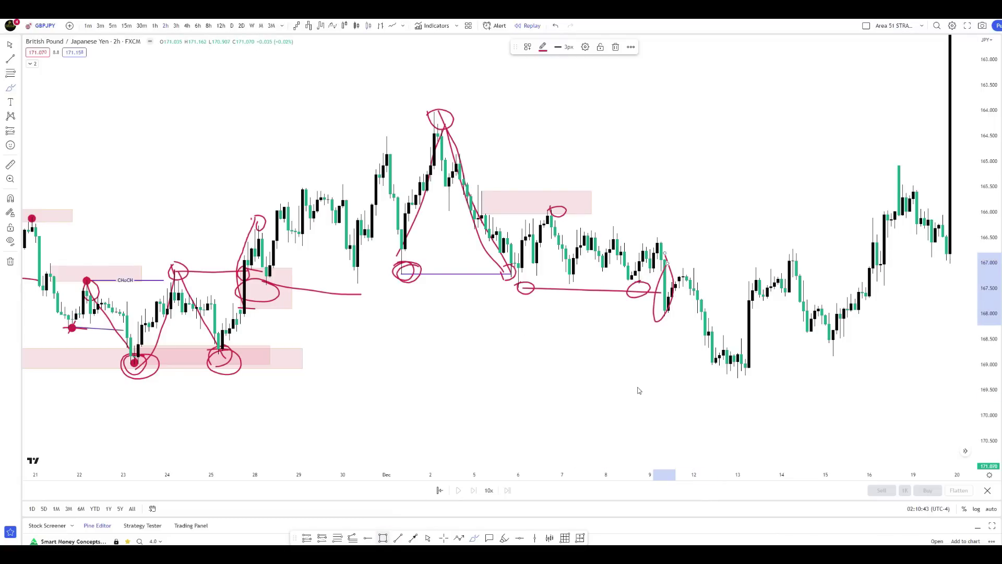
pyautogui.hotkey('alt', 'shift', 'r')
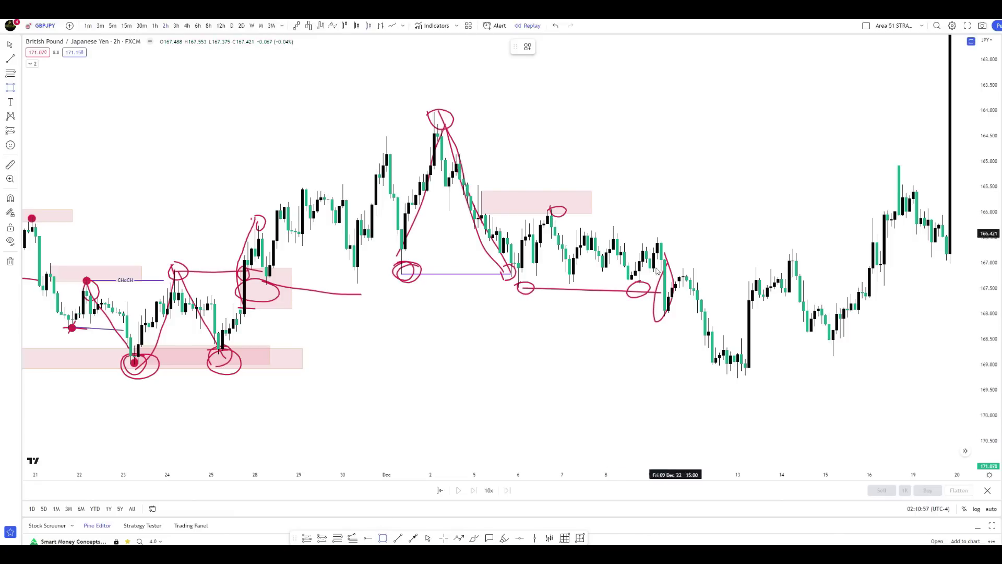
# Draw a pink zone over the Dec 9 high
pyautogui.moveTo(657, 266)
pyautogui.mouseDown()
pyautogui.moveTo(656, 222)
pyautogui.moveTo(734, 234)
pyautogui.mouseUp()
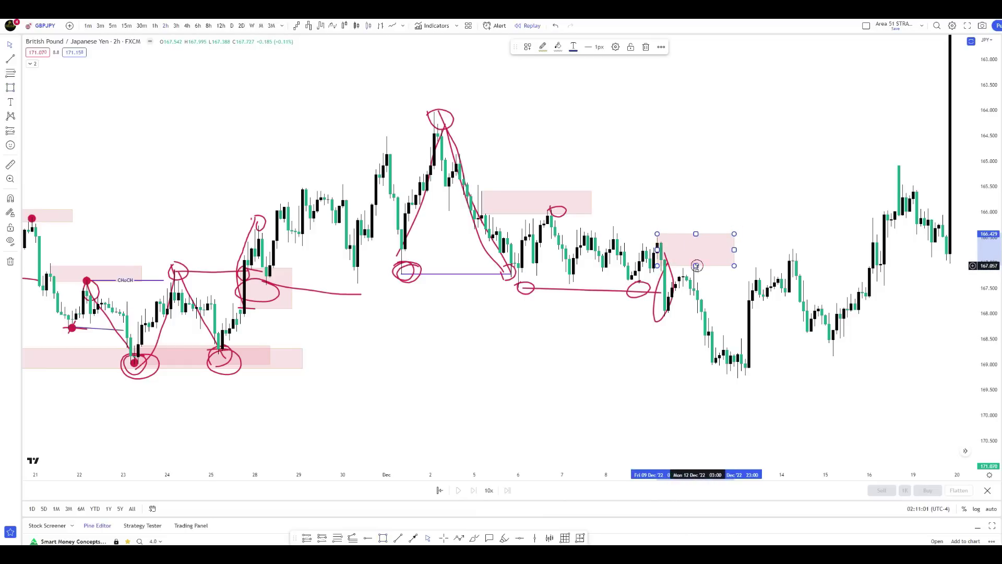
pyautogui.click(681, 188)
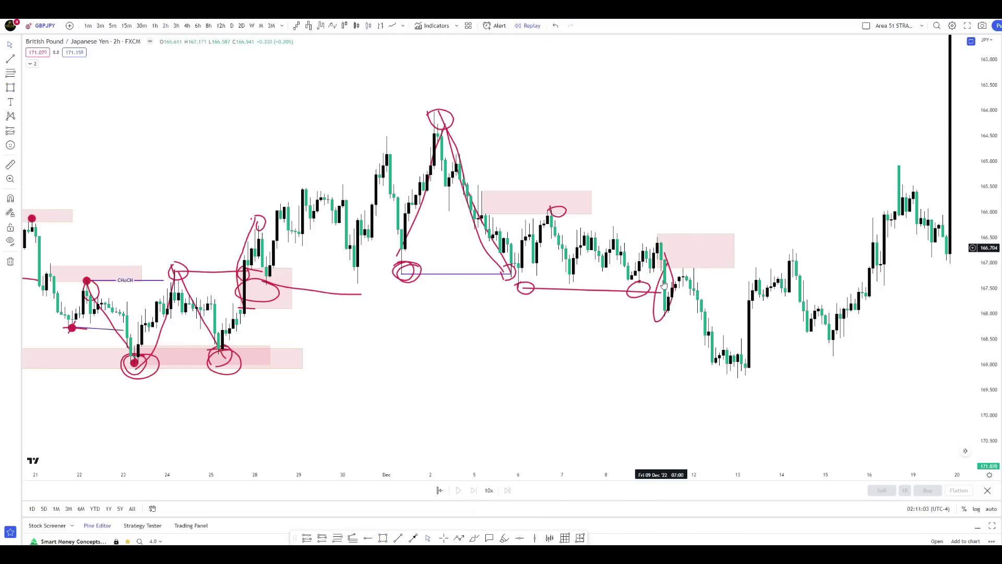
pyautogui.click(658, 244)
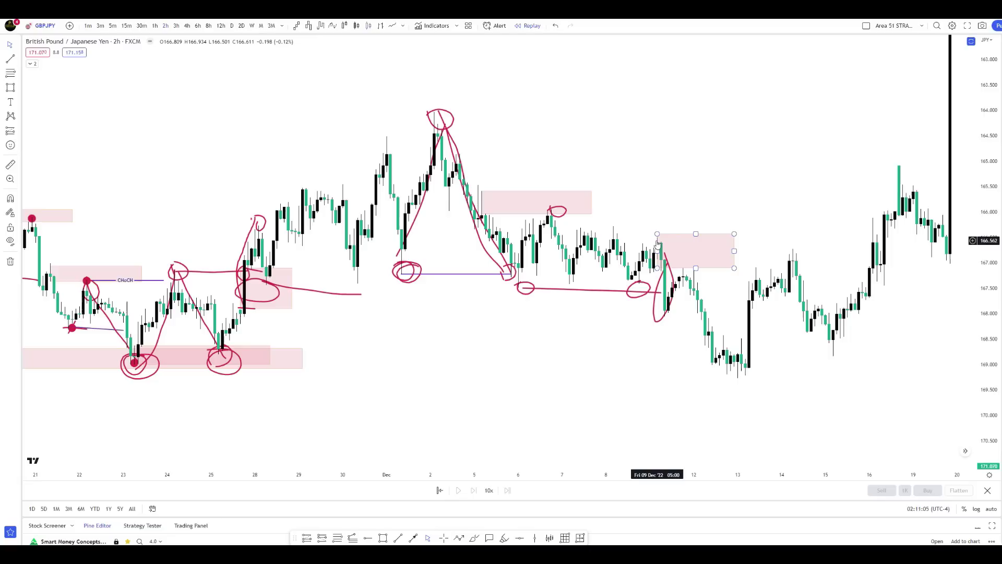
pyautogui.click(674, 318)
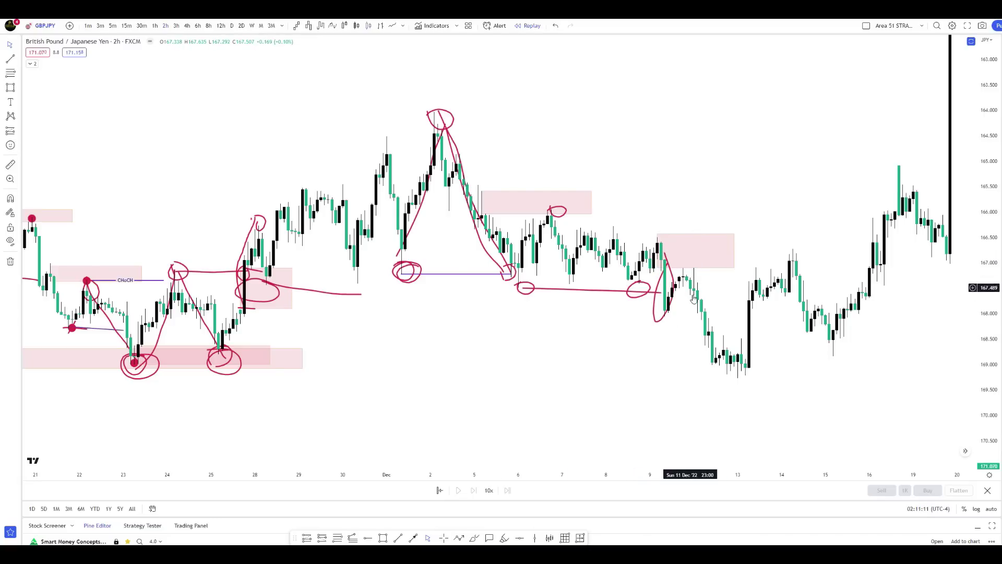
# Stretch the pink zone to Dec 14 and start a horizontal line beneath it from Dec 12
pyautogui.moveTo(783, 376); pyautogui.dragTo(553, 365)
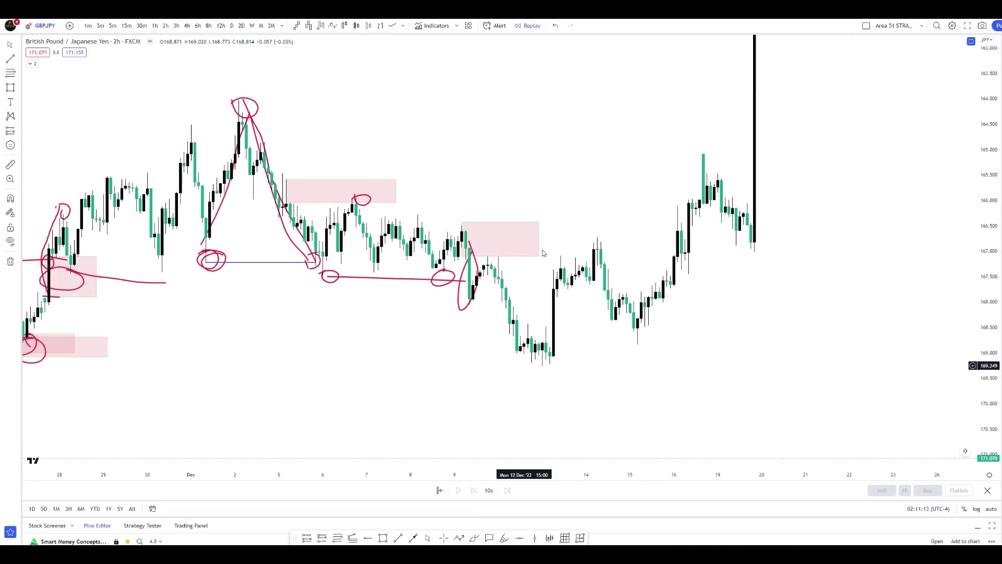
pyautogui.moveTo(594, 240); pyautogui.dragTo(619, 240)
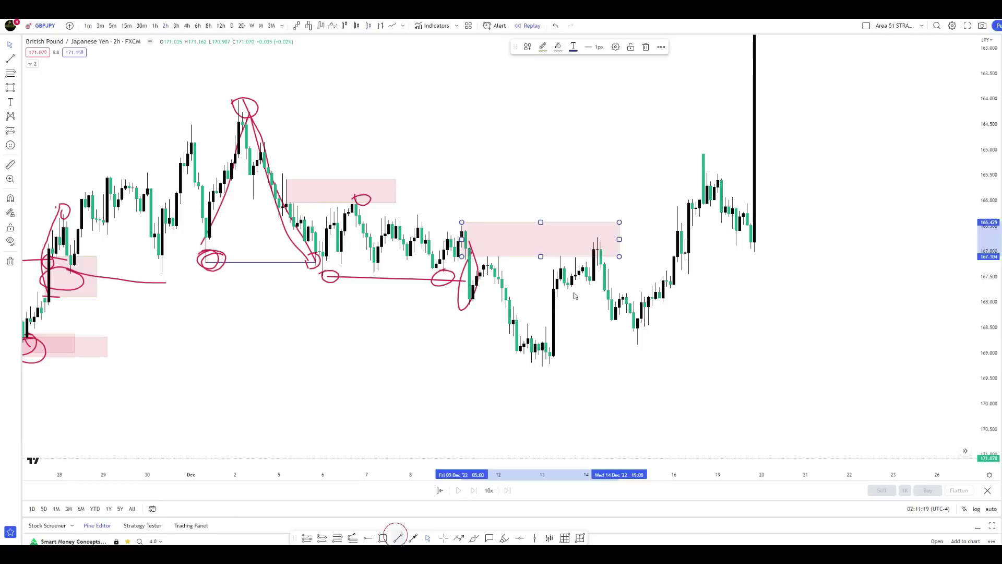
pyautogui.click(428, 439)
pyautogui.moveTo(497, 259); pyautogui.dragTo(574, 257)
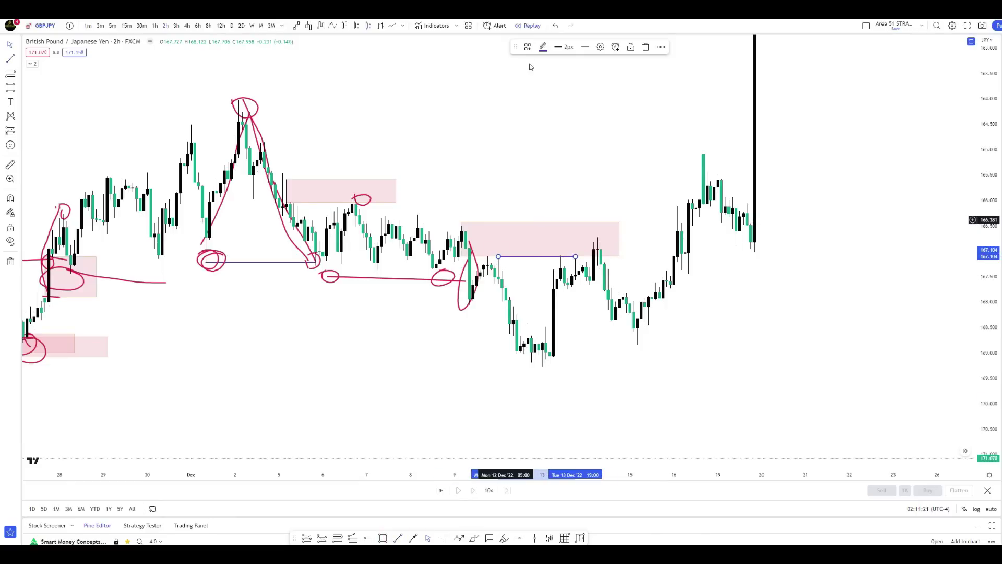
# Finish the 12–13 Dec line and apply the Choch drawing template to label it CHoCH
pyautogui.click(528, 47)
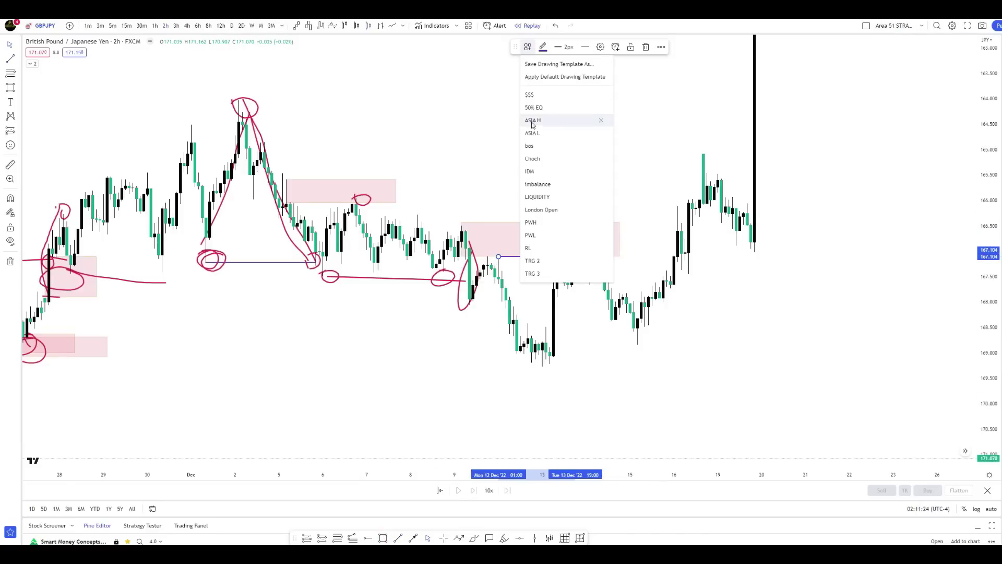
pyautogui.click(533, 158)
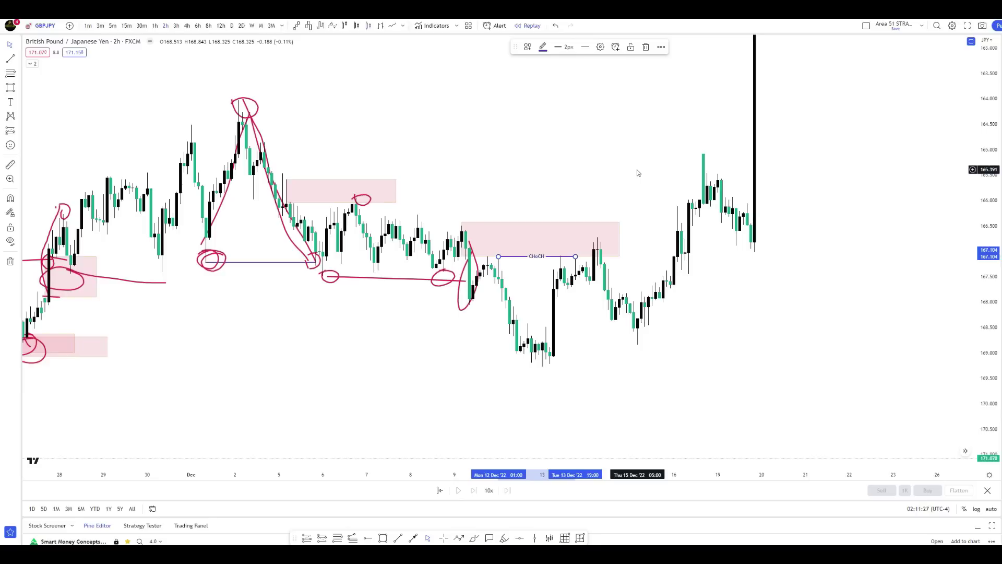
pyautogui.click(475, 539)
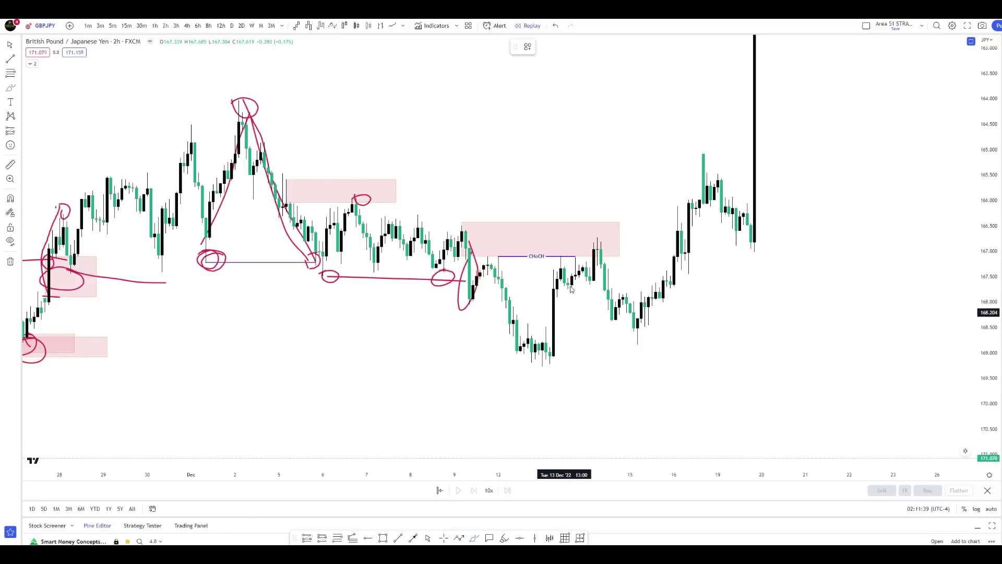
# Circle both ends of the CHoCH line and the Dec 13 low, then trace the rally into the pink zone
pyautogui.moveTo(496, 258); pyautogui.dragTo(498, 256)
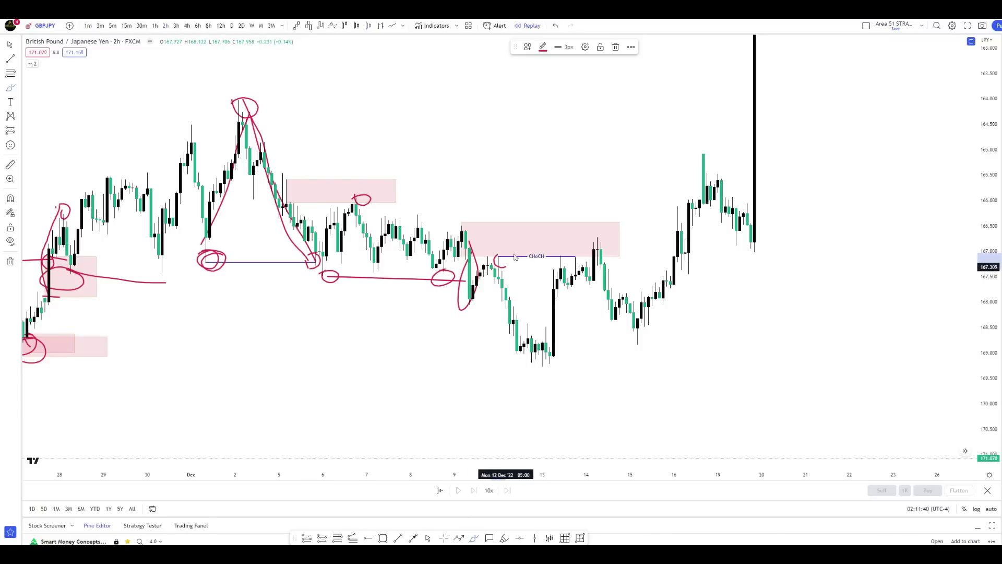
pyautogui.moveTo(540, 364)
pyautogui.mouseDown()
pyautogui.moveTo(535, 374)
pyautogui.moveTo(541, 366)
pyautogui.mouseUp()
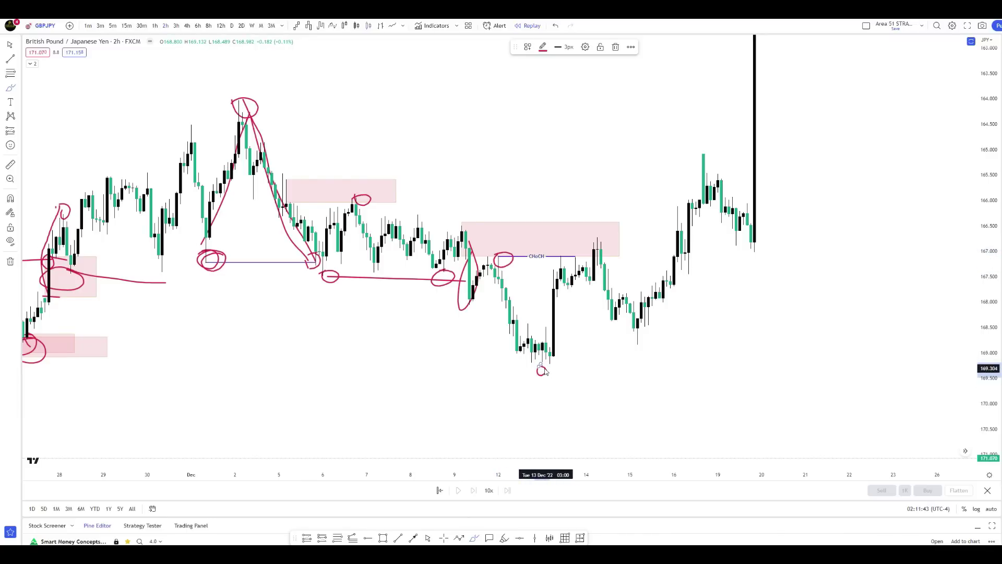
pyautogui.moveTo(568, 256)
pyautogui.mouseDown()
pyautogui.moveTo(573, 291)
pyautogui.moveTo(600, 229)
pyautogui.mouseUp()
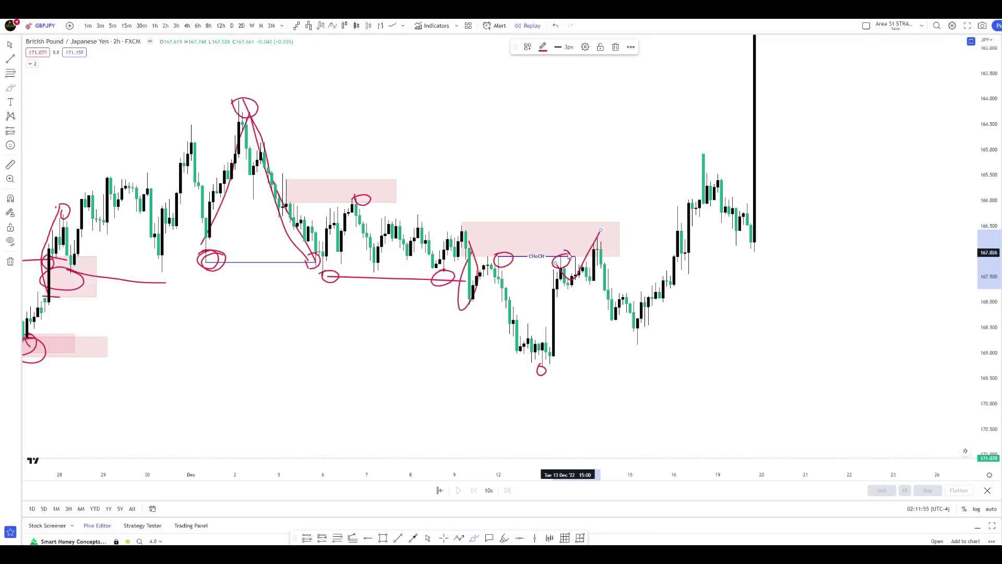
pyautogui.moveTo(569, 295); pyautogui.dragTo(603, 243)
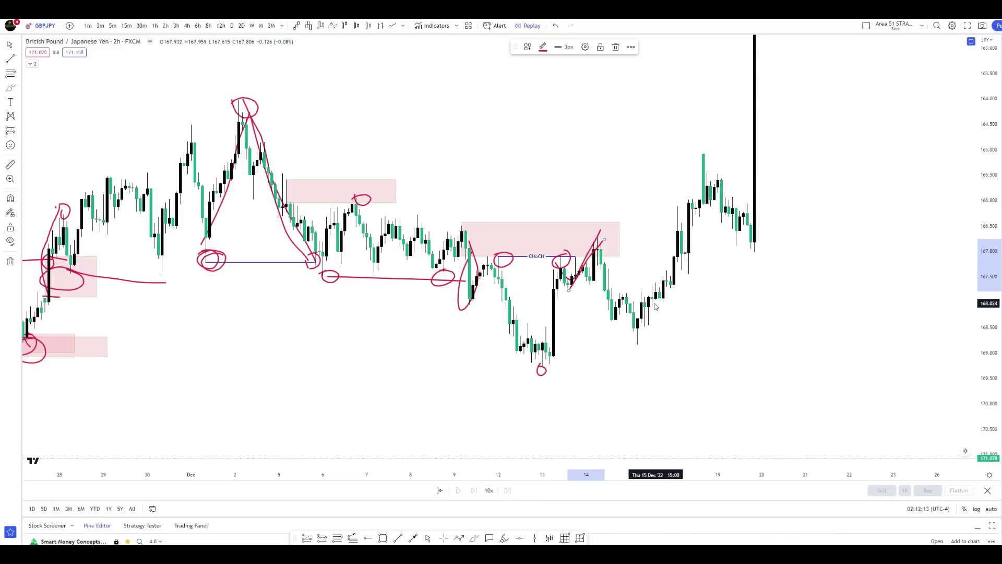
pyautogui.click(383, 537)
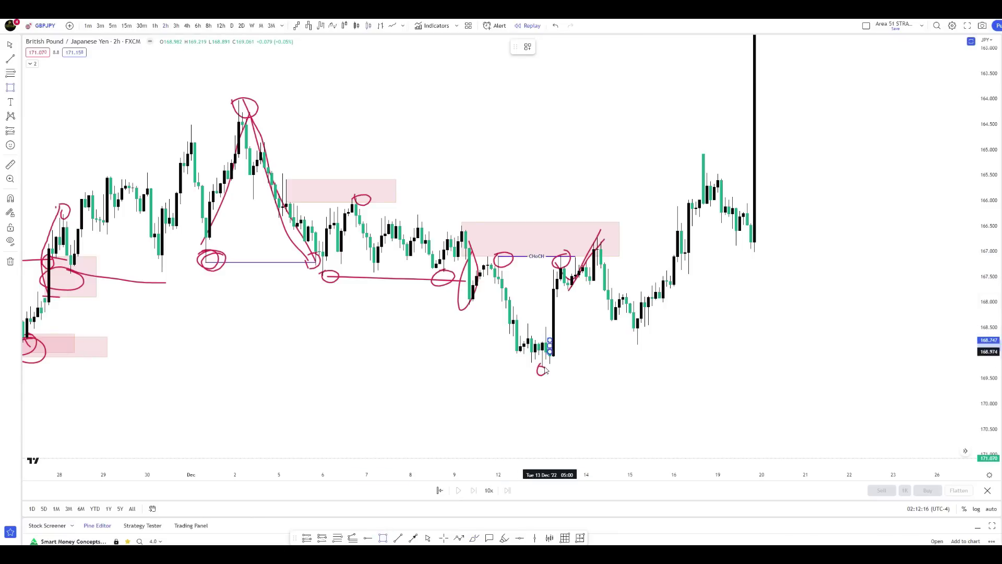
# Draw a thin pink zone from the Dec 13 low to Dec 16, lowering its top edge
pyautogui.click(550, 339)
pyautogui.click(681, 360)
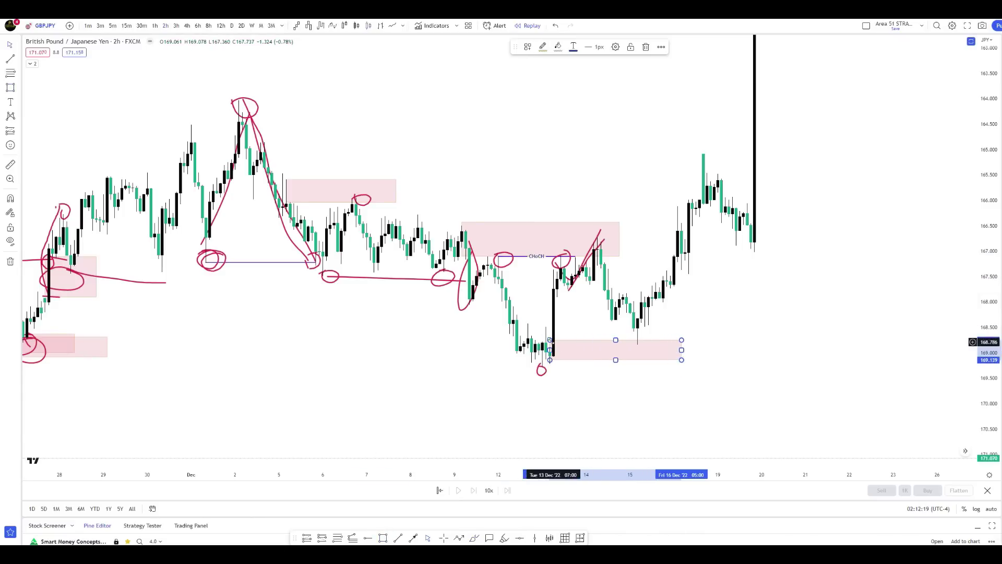
pyautogui.moveTo(549, 340); pyautogui.dragTo(549, 345)
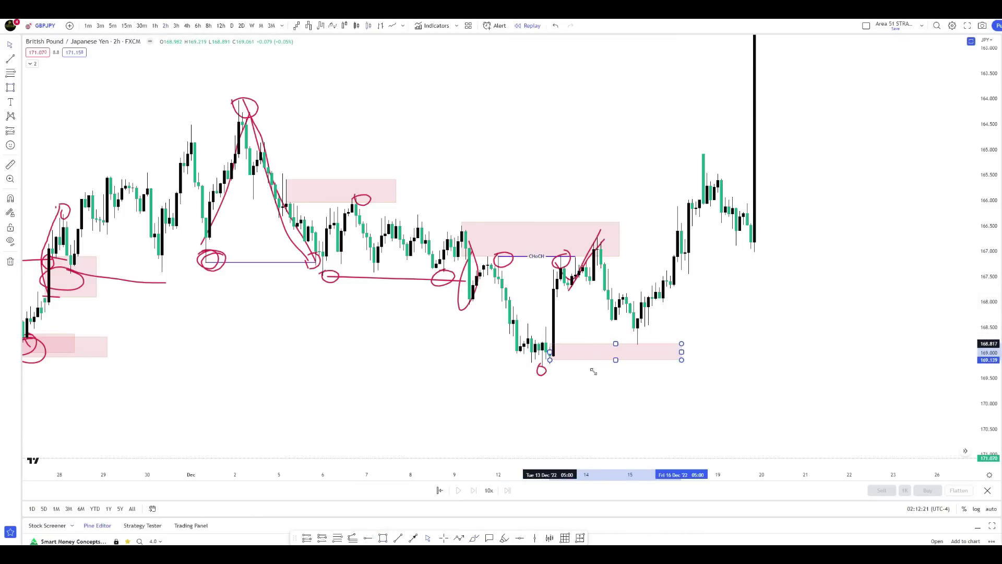
pyautogui.click(604, 400)
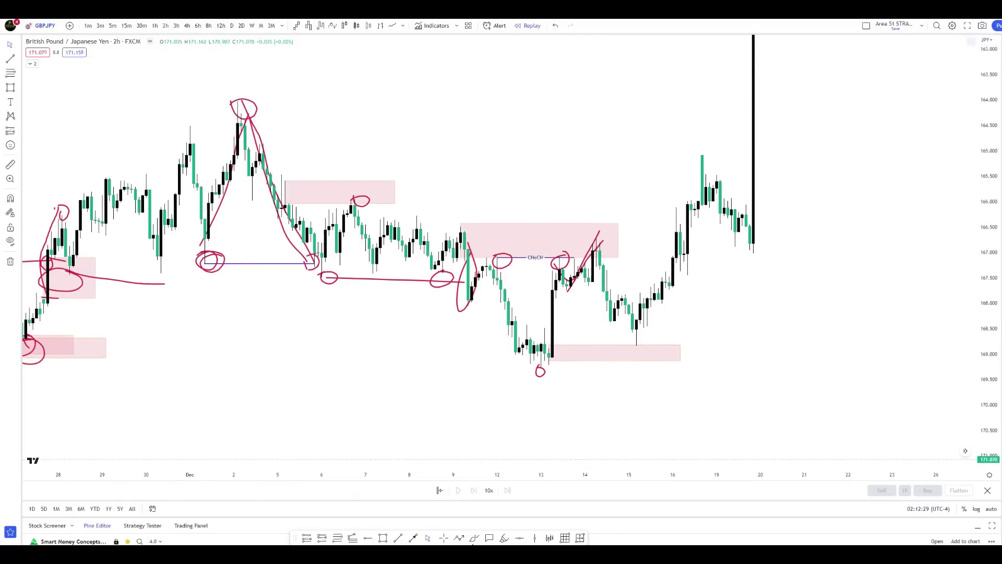
pyautogui.click(474, 538)
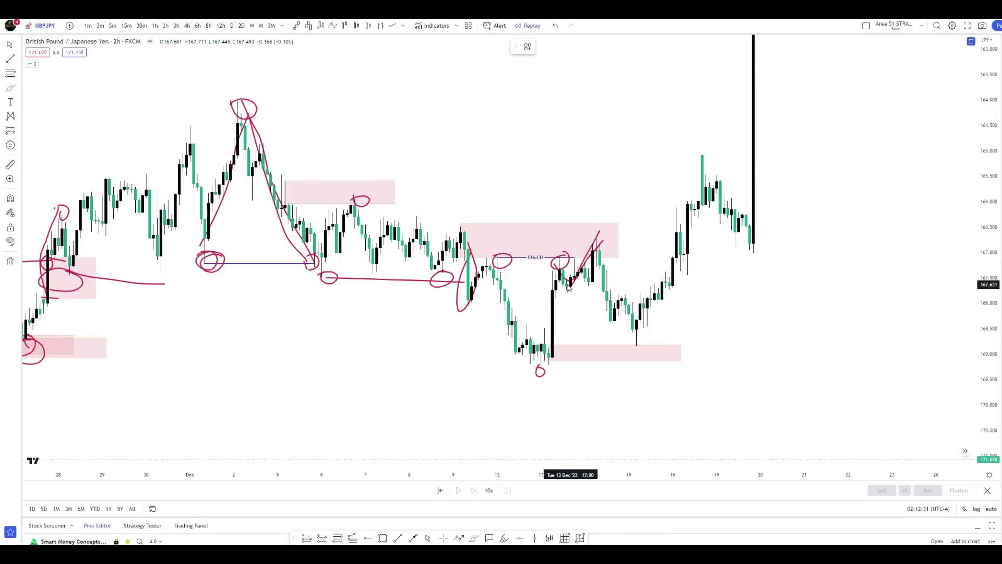
# Circle in red the post-CHoCH swing low and high, the 15 Dec low and the lower zone's left-end low
pyautogui.moveTo(563, 297); pyautogui.dragTo(566, 292)
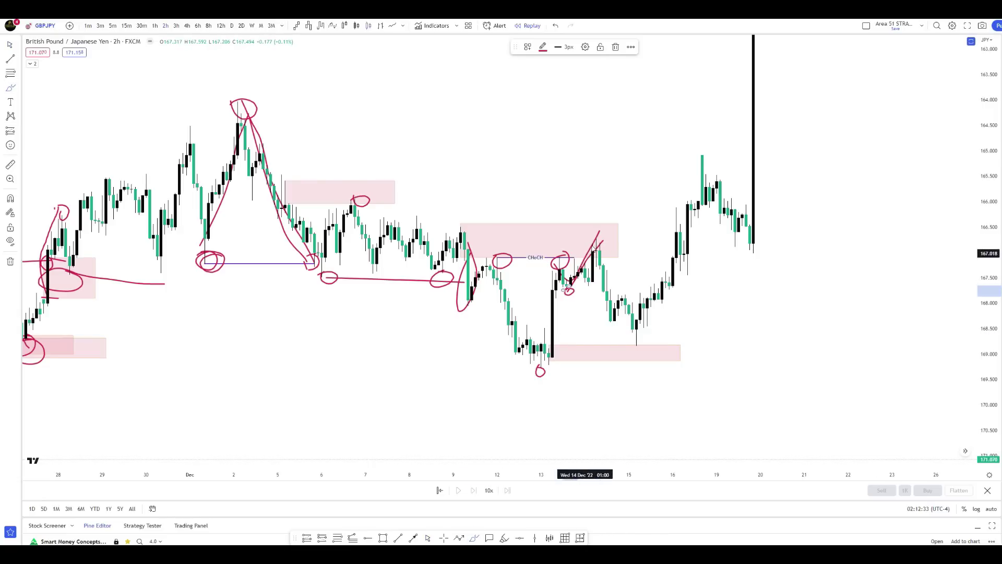
pyautogui.moveTo(606, 249)
pyautogui.mouseDown()
pyautogui.moveTo(600, 232)
pyautogui.moveTo(592, 251)
pyautogui.mouseUp()
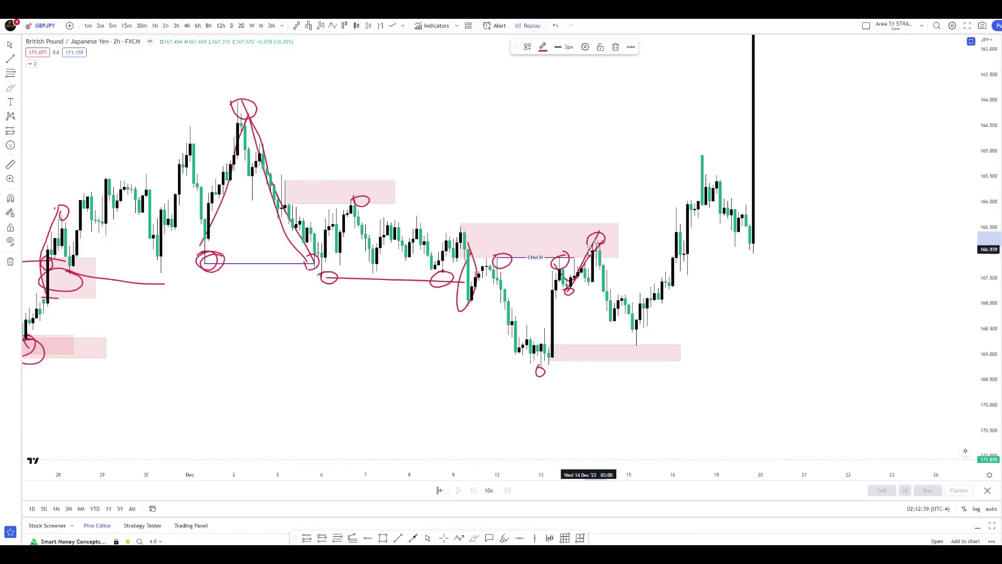
pyautogui.moveTo(638, 342)
pyautogui.mouseDown()
pyautogui.moveTo(624, 348)
pyautogui.moveTo(637, 342)
pyautogui.mouseUp()
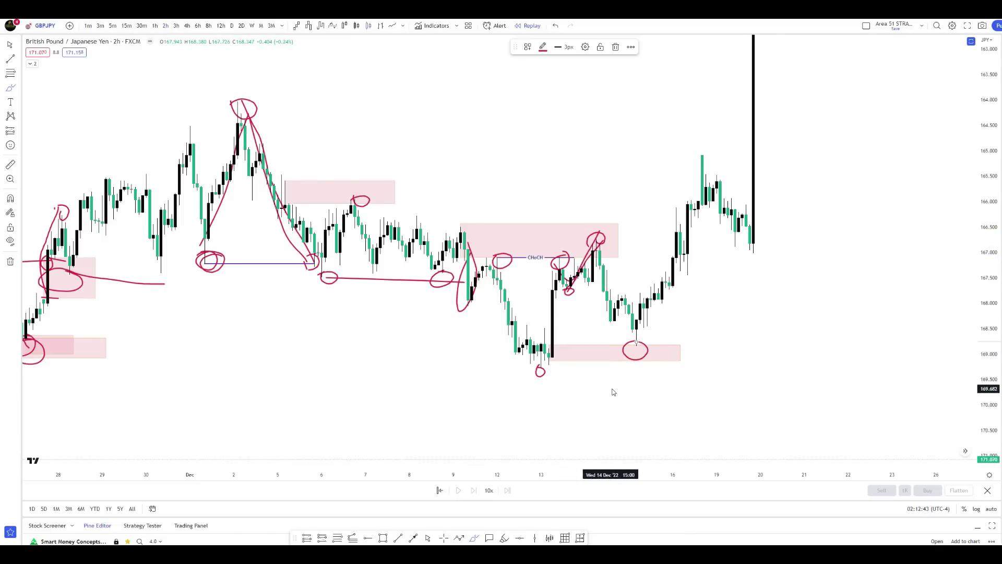
pyautogui.moveTo(553, 346)
pyautogui.mouseDown()
pyautogui.moveTo(551, 361)
pyautogui.moveTo(565, 351)
pyautogui.mouseUp()
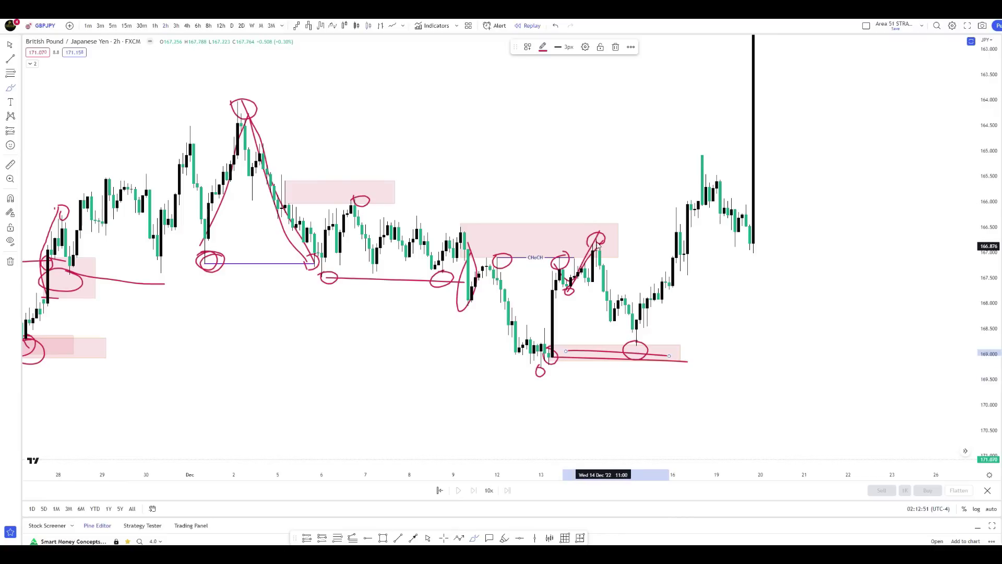
# Draw a level from the circled high, trace the drop, and trace the rally to the 16 Dec high
pyautogui.moveTo(595, 240); pyautogui.dragTo(672, 240)
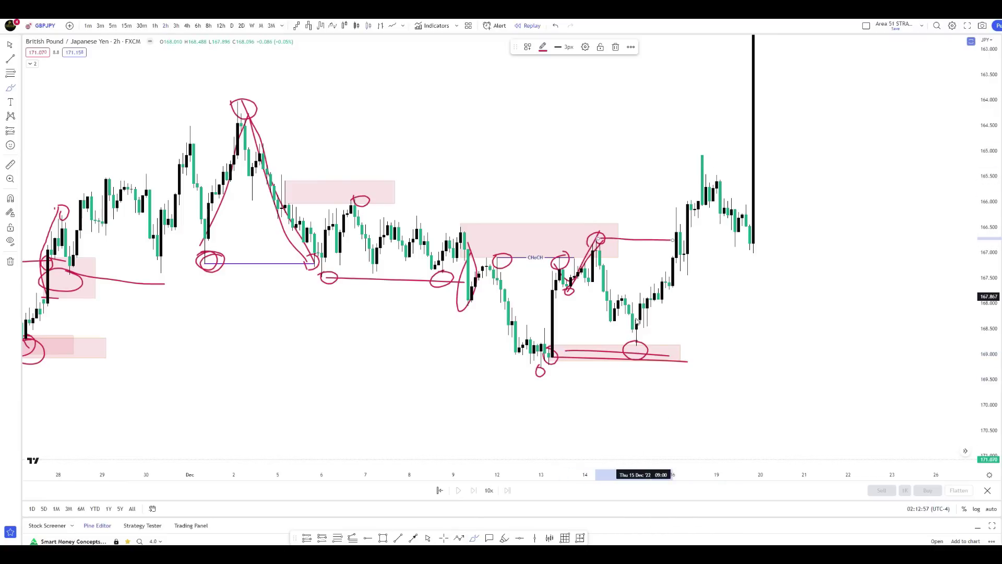
pyautogui.moveTo(600, 239)
pyautogui.mouseDown()
pyautogui.moveTo(646, 334)
pyautogui.moveTo(675, 239)
pyautogui.mouseUp()
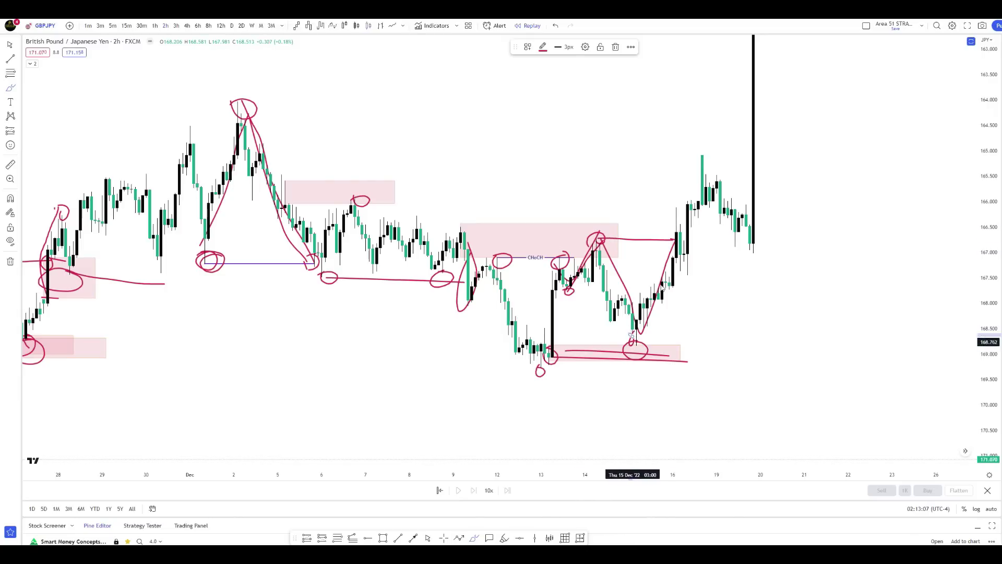
pyautogui.moveTo(676, 240)
pyautogui.mouseDown()
pyautogui.moveTo(668, 251)
pyautogui.moveTo(675, 239)
pyautogui.mouseUp()
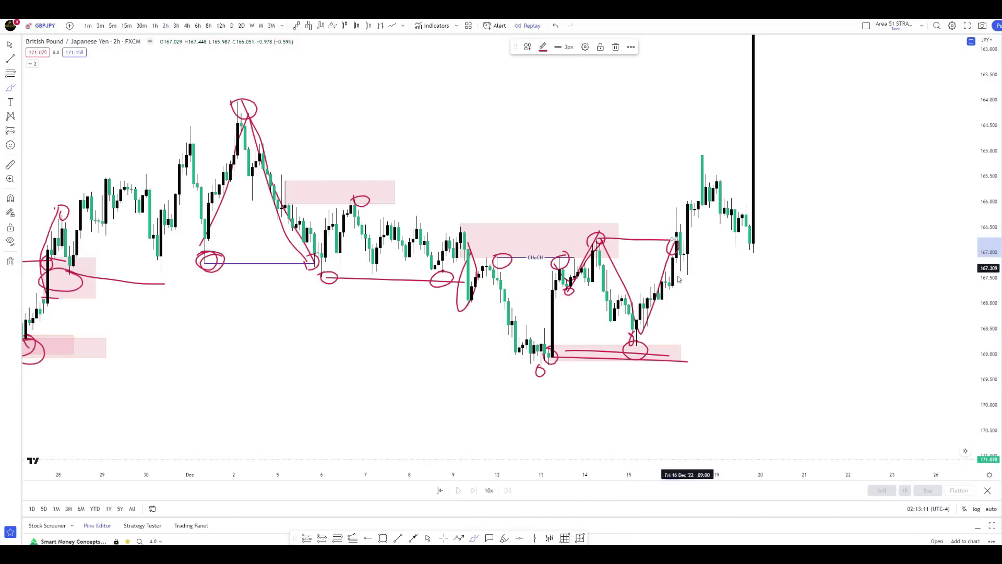
pyautogui.moveTo(676, 275); pyautogui.dragTo(703, 155)
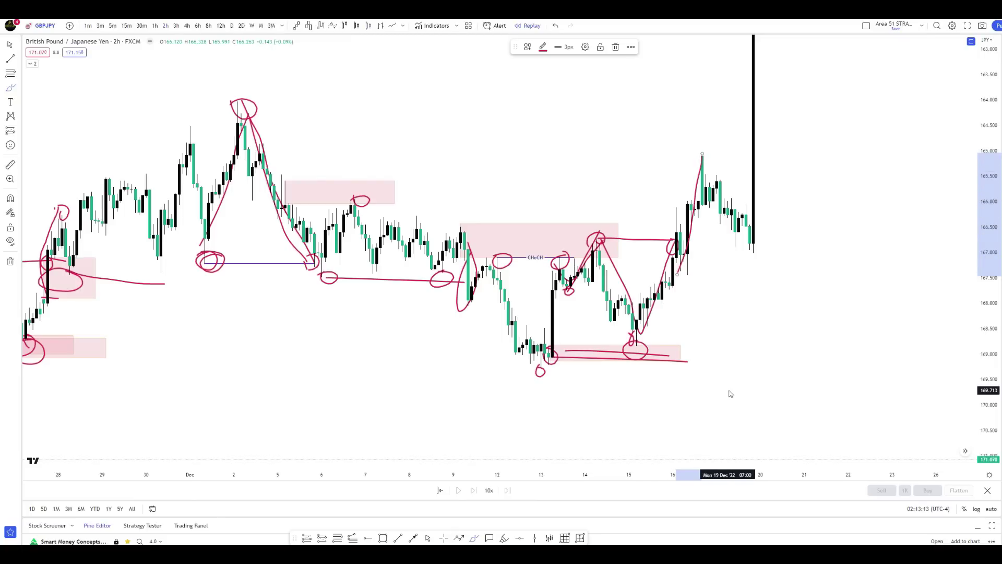
pyautogui.click(384, 539)
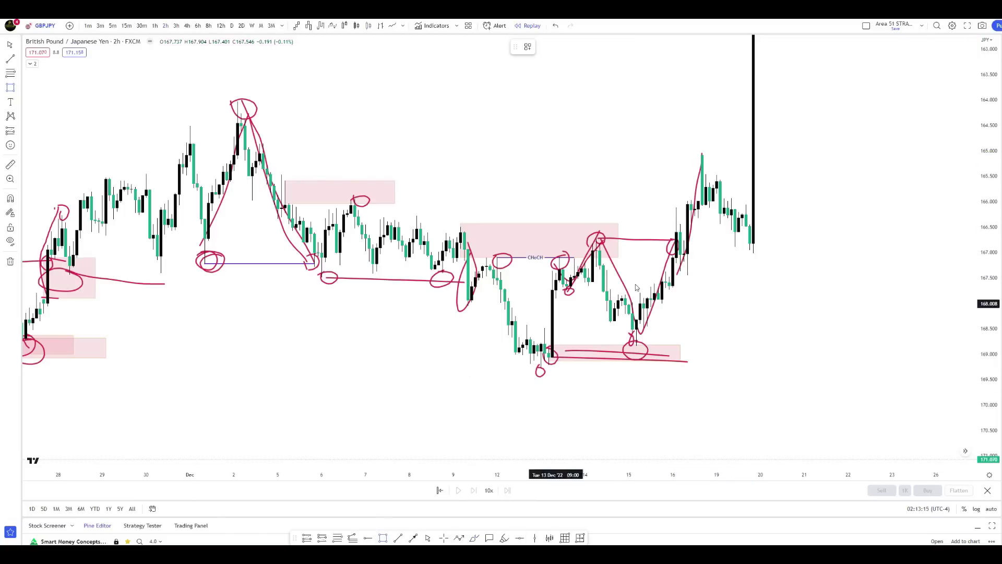
# Draw a pink zone beneath the latest candles, spanning 16–21 Dec
pyautogui.moveTo(690, 275); pyautogui.dragTo(806, 275)
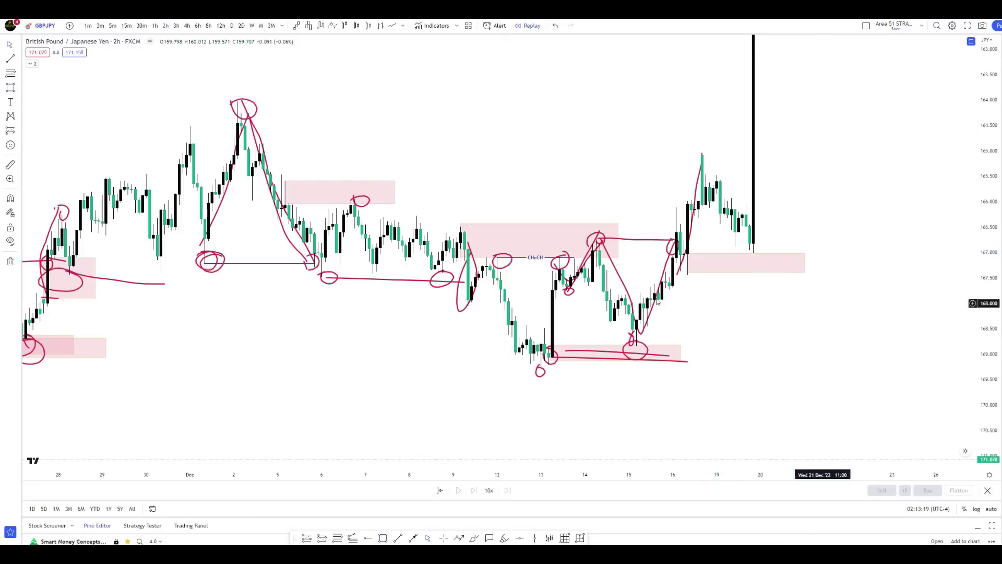
pyautogui.moveTo(687, 272); pyautogui.dragTo(686, 275)
pyautogui.click(716, 329)
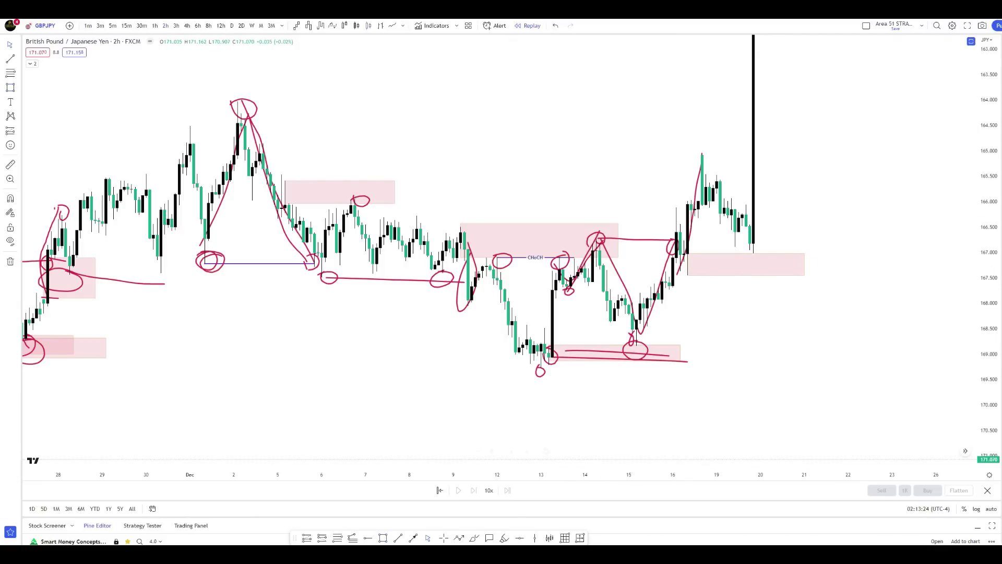
# With the brush, mark an X at the breakout, red lines across the zone, and circle the 20 Dec dip
pyautogui.click(383, 538)
pyautogui.click(474, 538)
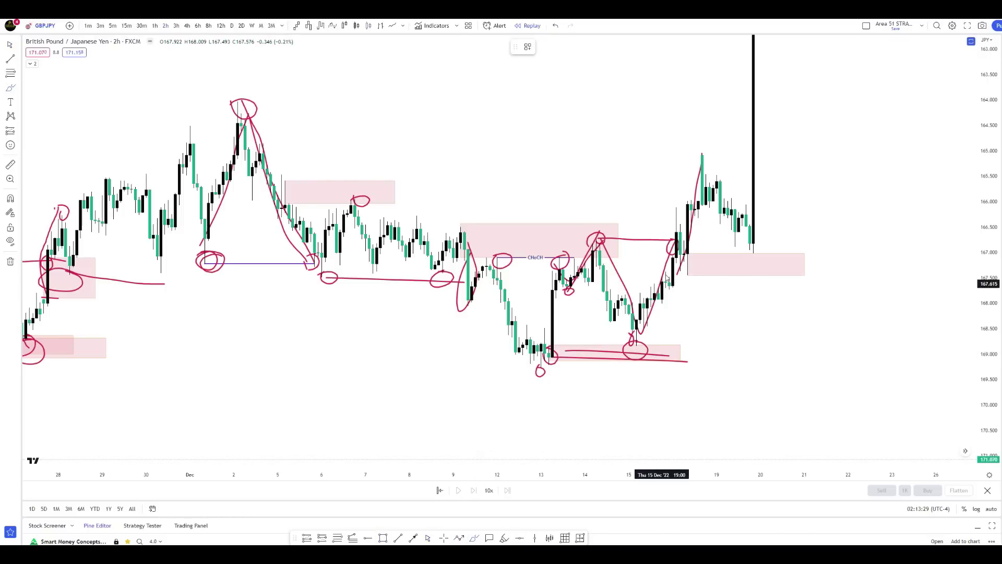
pyautogui.click(666, 292)
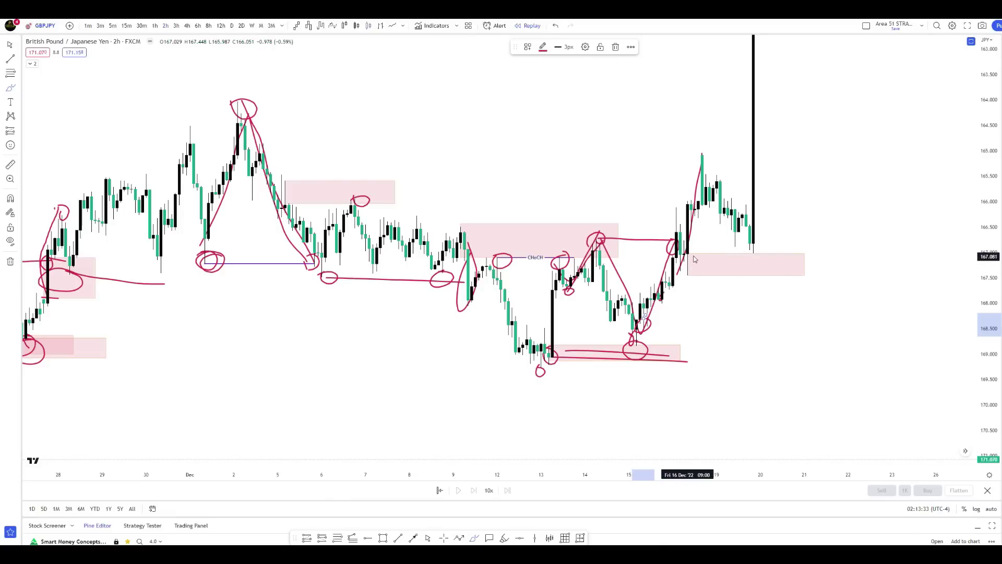
pyautogui.moveTo(694, 259)
pyautogui.mouseDown()
pyautogui.moveTo(699, 274)
pyautogui.moveTo(684, 261)
pyautogui.moveTo(689, 249)
pyautogui.moveTo(689, 277)
pyautogui.moveTo(699, 182)
pyautogui.mouseUp()
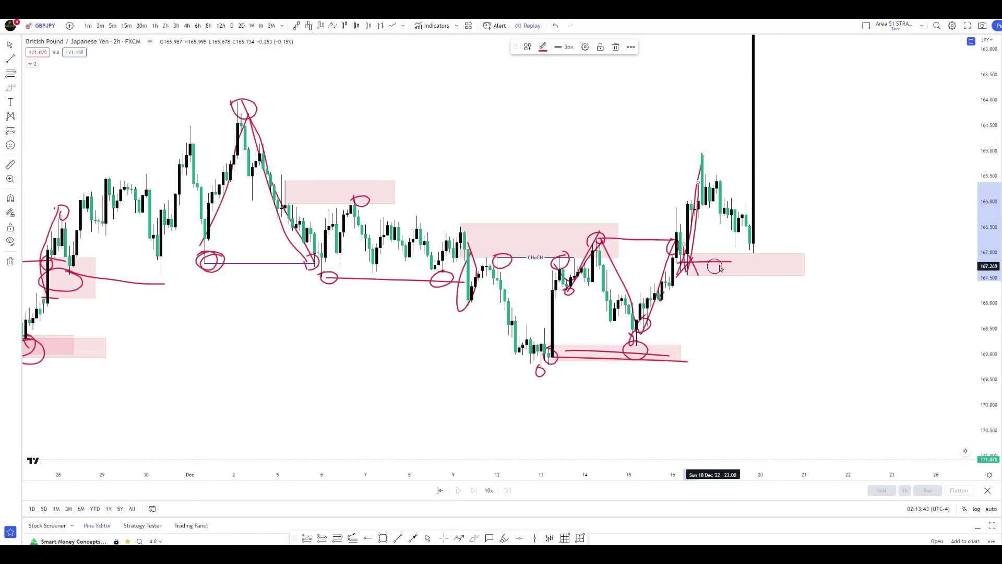
pyautogui.moveTo(718, 266); pyautogui.dragTo(778, 268)
pyautogui.moveTo(706, 257); pyautogui.dragTo(755, 249)
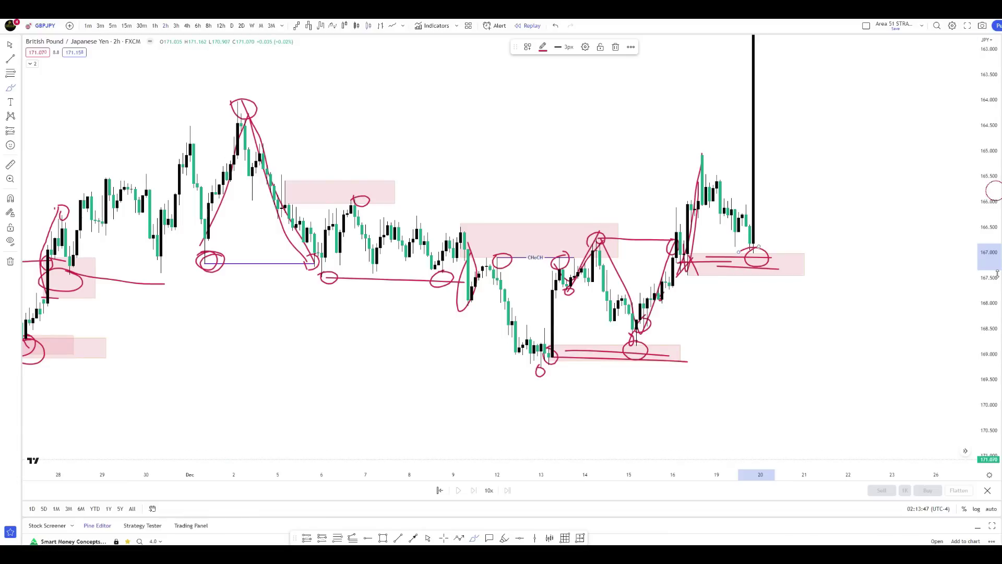
pyautogui.moveTo(997, 273); pyautogui.dragTo(996, 295)
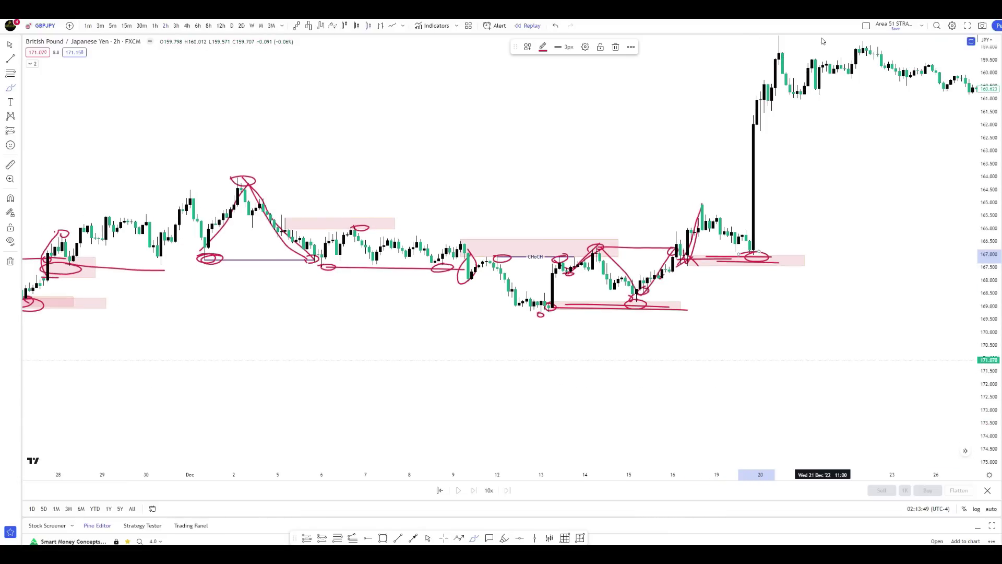
# Circle the latest candles, draw a red line from the high to the 20 Dec breakout, and shift candles up
pyautogui.moveTo(756, 241)
pyautogui.mouseDown()
pyautogui.moveTo(742, 256)
pyautogui.moveTo(765, 246)
pyautogui.mouseUp()
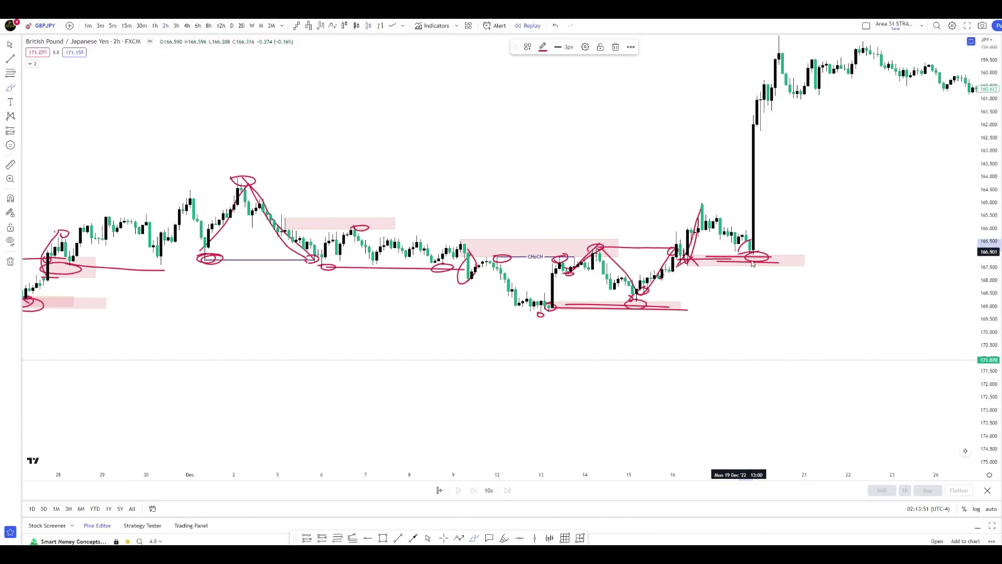
pyautogui.moveTo(706, 203); pyautogui.dragTo(772, 211)
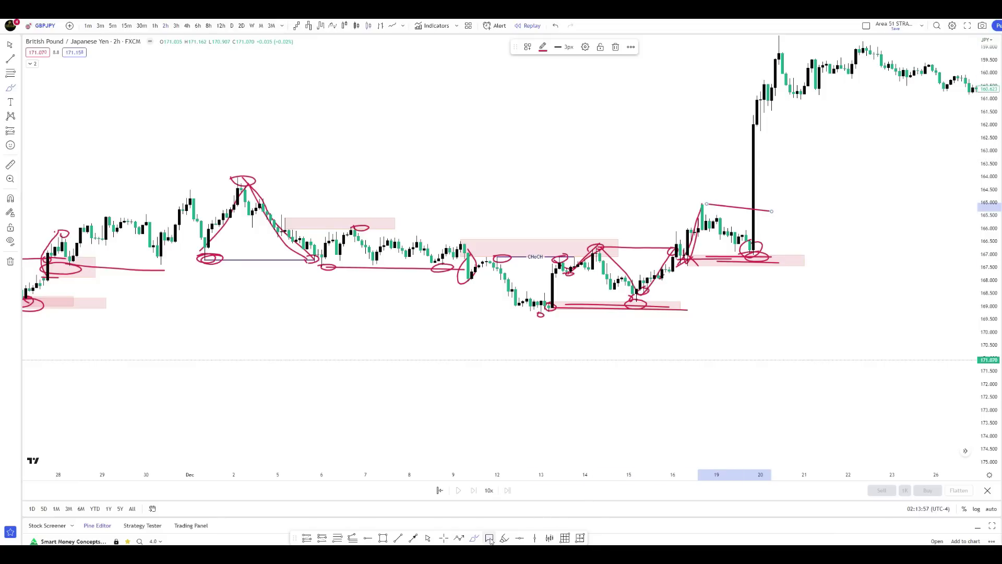
pyautogui.moveTo(660, 421); pyautogui.dragTo(751, 189)
pyautogui.moveTo(688, 306); pyautogui.dragTo(711, 143)
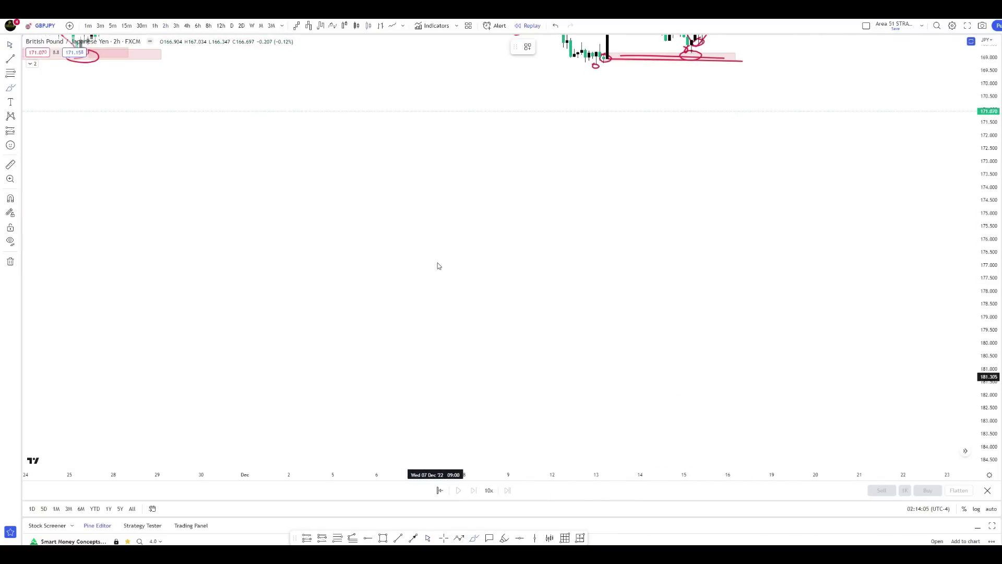
# Brush a red V with its low and both tops circled, tops joined, and a stroke rising past the right top
pyautogui.moveTo(431, 230); pyautogui.dragTo(474, 370)
pyautogui.moveTo(434, 224)
pyautogui.mouseDown()
pyautogui.moveTo(436, 248)
pyautogui.moveTo(433, 228)
pyautogui.mouseUp()
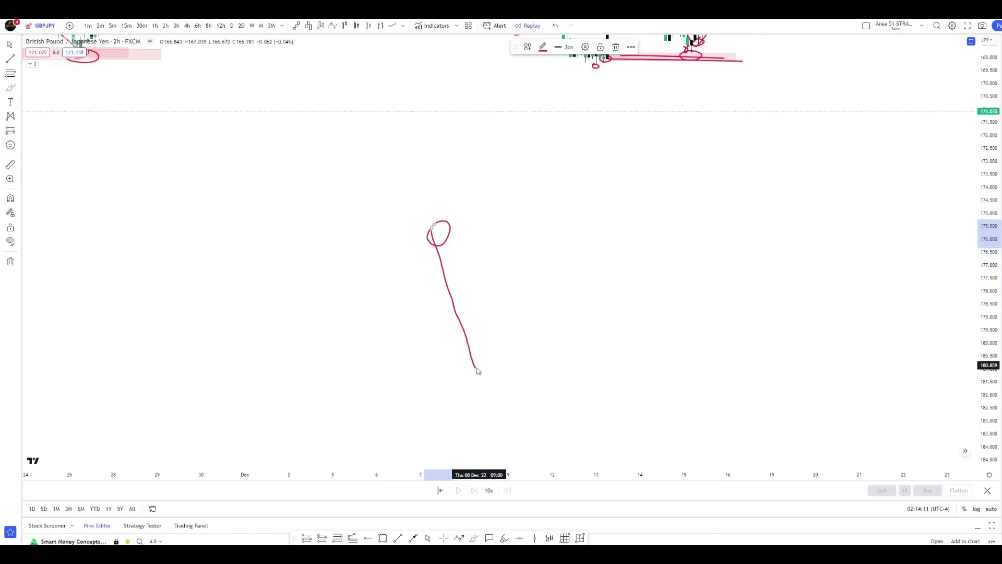
pyautogui.moveTo(476, 360)
pyautogui.mouseDown()
pyautogui.moveTo(479, 375)
pyautogui.moveTo(526, 254)
pyautogui.mouseUp()
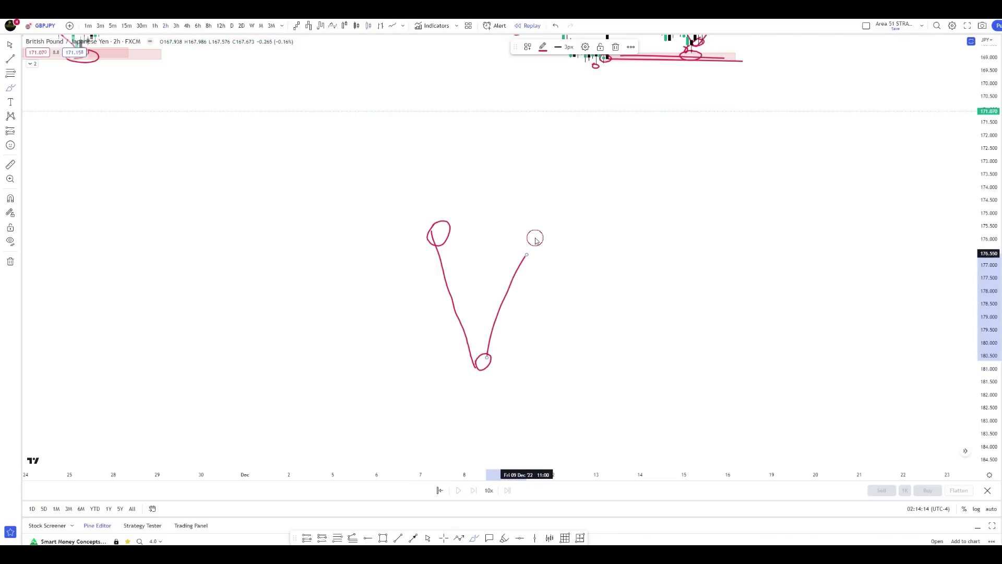
pyautogui.moveTo(533, 213)
pyautogui.mouseDown()
pyautogui.moveTo(553, 224)
pyautogui.moveTo(526, 225)
pyautogui.mouseUp()
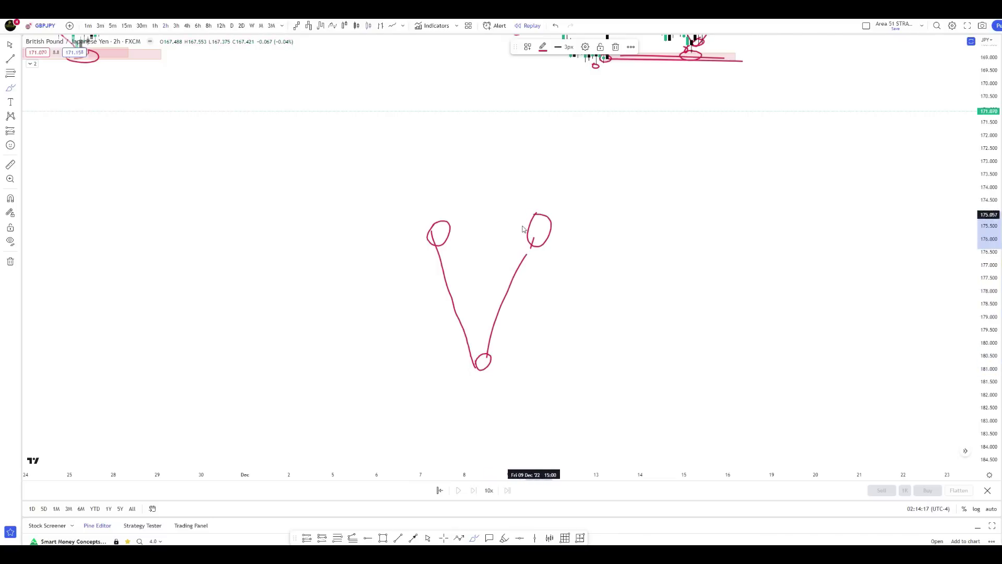
pyautogui.moveTo(431, 231); pyautogui.dragTo(533, 239)
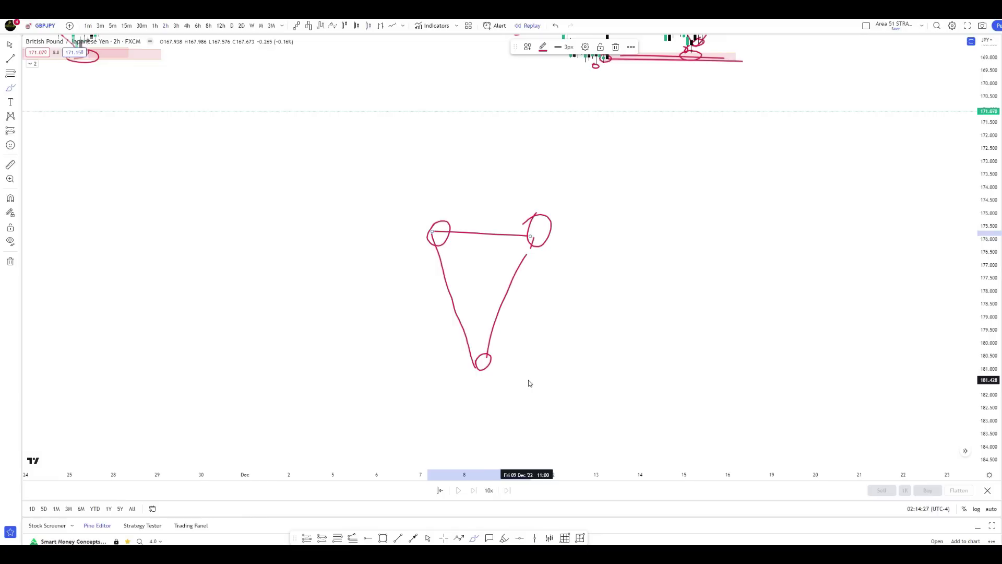
pyautogui.moveTo(532, 245); pyautogui.dragTo(548, 184)
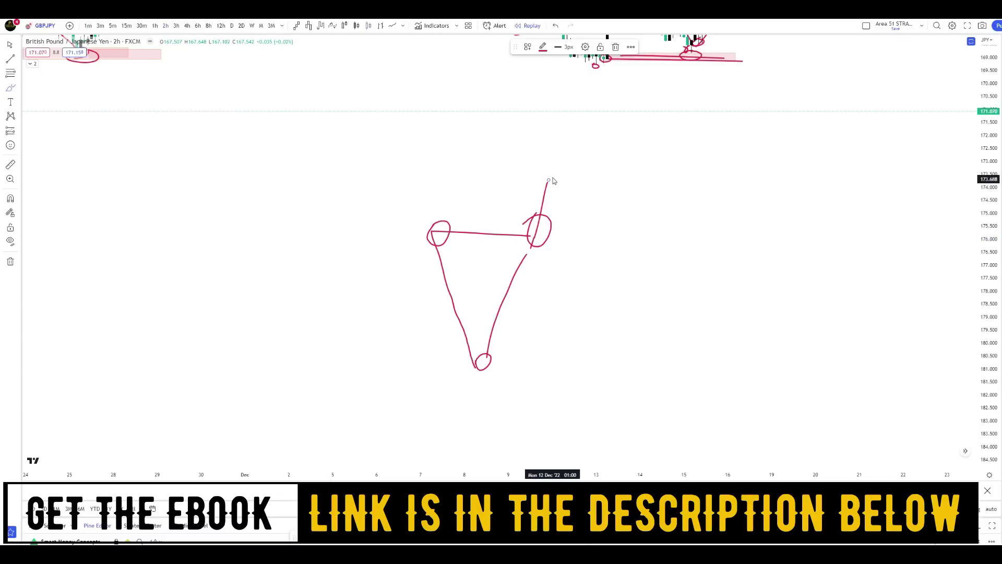
# Circle the higher high, add twin base lines under the pullback, circle the retest low, and mark the high's level
pyautogui.moveTo(548, 178)
pyautogui.mouseDown()
pyautogui.moveTo(557, 191)
pyautogui.moveTo(549, 177)
pyautogui.moveTo(552, 224)
pyautogui.moveTo(604, 298)
pyautogui.moveTo(603, 327)
pyautogui.mouseUp()
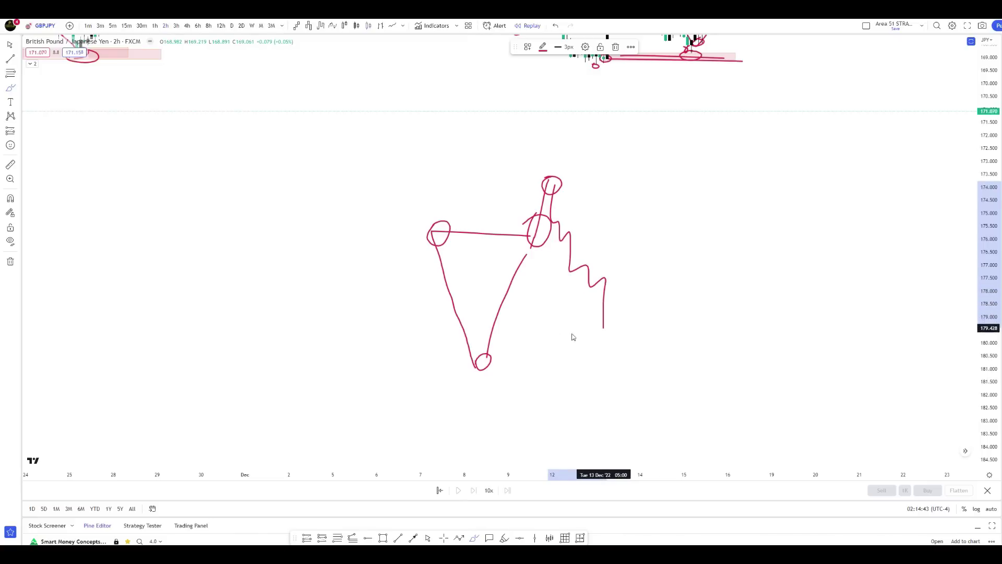
pyautogui.moveTo(499, 331); pyautogui.dragTo(625, 336)
pyautogui.moveTo(502, 344); pyautogui.dragTo(604, 345)
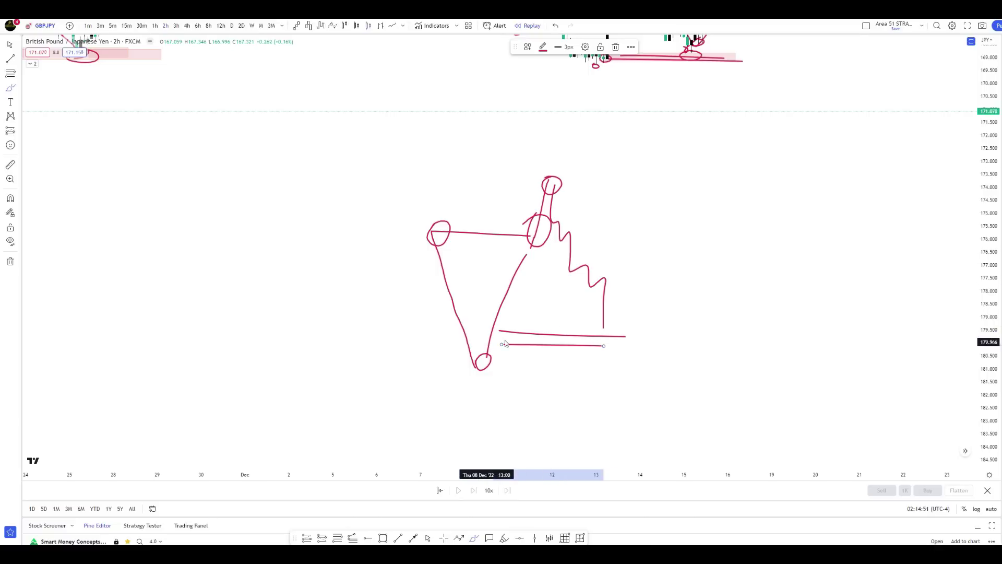
pyautogui.moveTo(607, 325)
pyautogui.mouseDown()
pyautogui.moveTo(600, 351)
pyautogui.moveTo(625, 329)
pyautogui.moveTo(600, 334)
pyautogui.moveTo(617, 277)
pyautogui.moveTo(640, 278)
pyautogui.moveTo(644, 241)
pyautogui.moveTo(697, 219)
pyautogui.moveTo(691, 193)
pyautogui.mouseUp()
pyautogui.moveTo(538, 188); pyautogui.dragTo(709, 188)
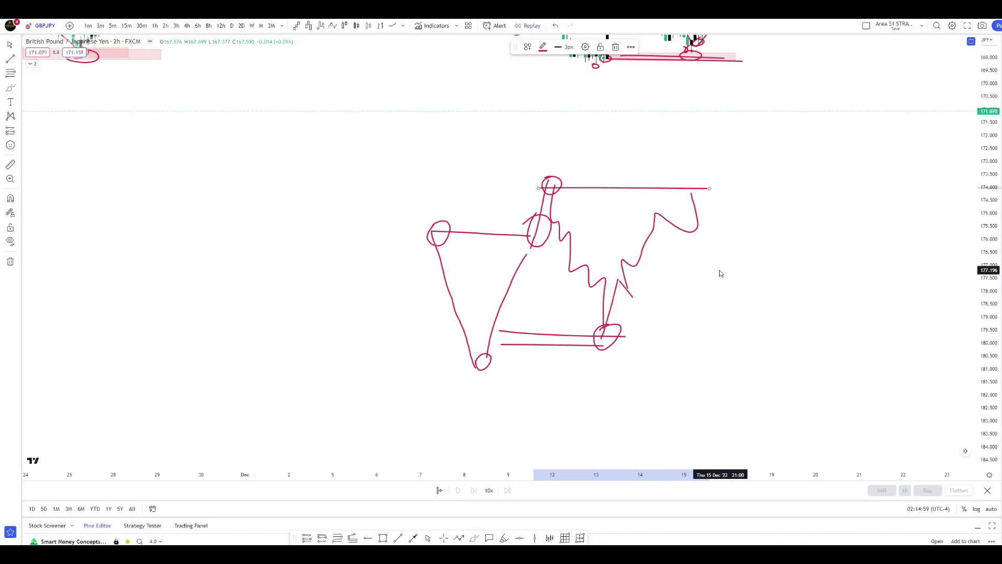